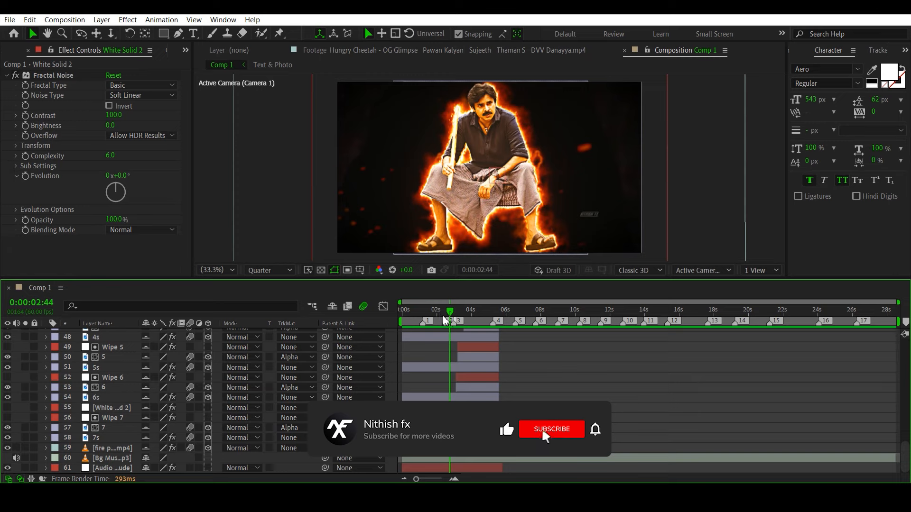
# Scrub Comp 1 from the burning-outline intro to about 14 seconds and look over its layer stack up to the logo layer.
pyautogui.moveTo(446, 320); pyautogui.dragTo(550, 315)
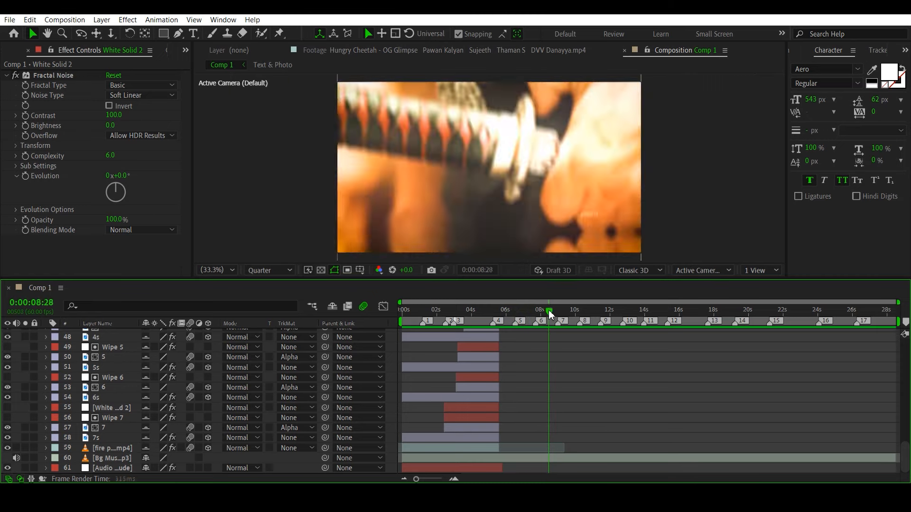
pyautogui.scroll(6, 562, 368)
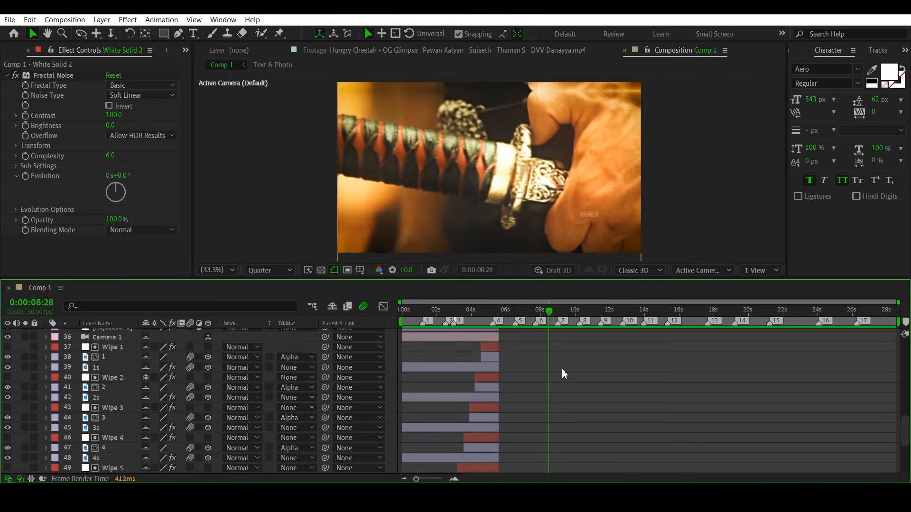
pyautogui.scroll(2, 561, 368)
pyautogui.moveTo(551, 315); pyautogui.dragTo(575, 315)
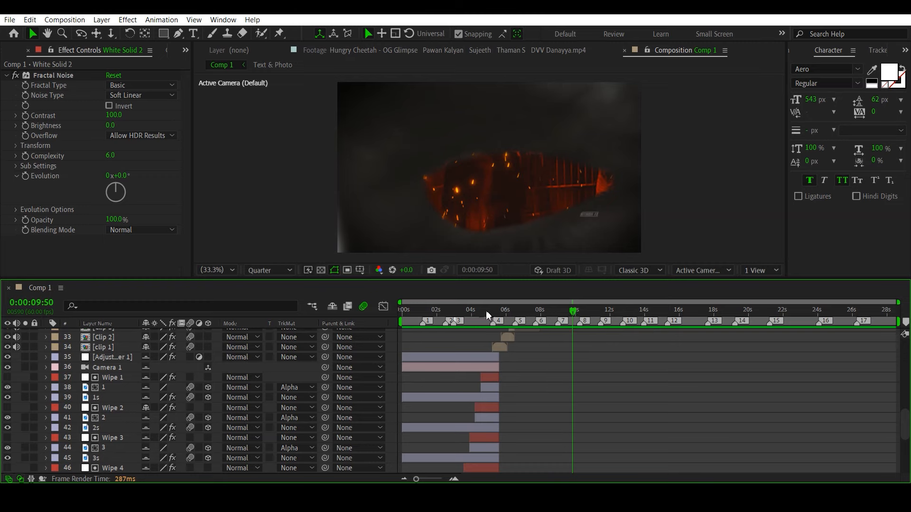
pyautogui.click(444, 316)
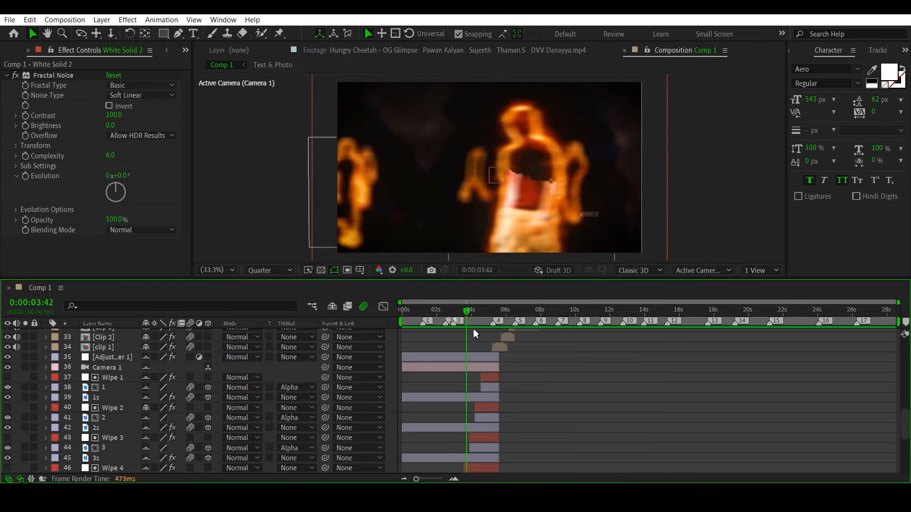
pyautogui.scroll(5, 571, 380)
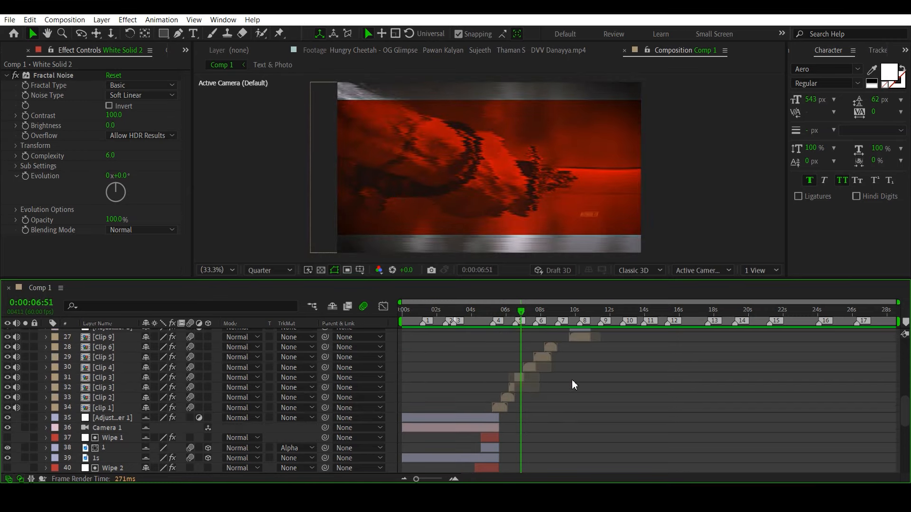
pyautogui.scroll(6, 571, 379)
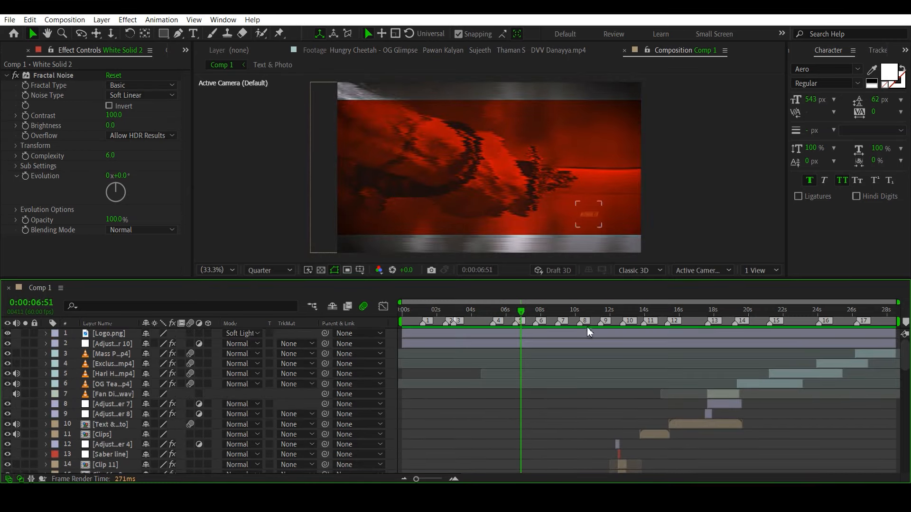
pyautogui.click(593, 319)
pyautogui.moveTo(607, 313); pyautogui.dragTo(653, 317)
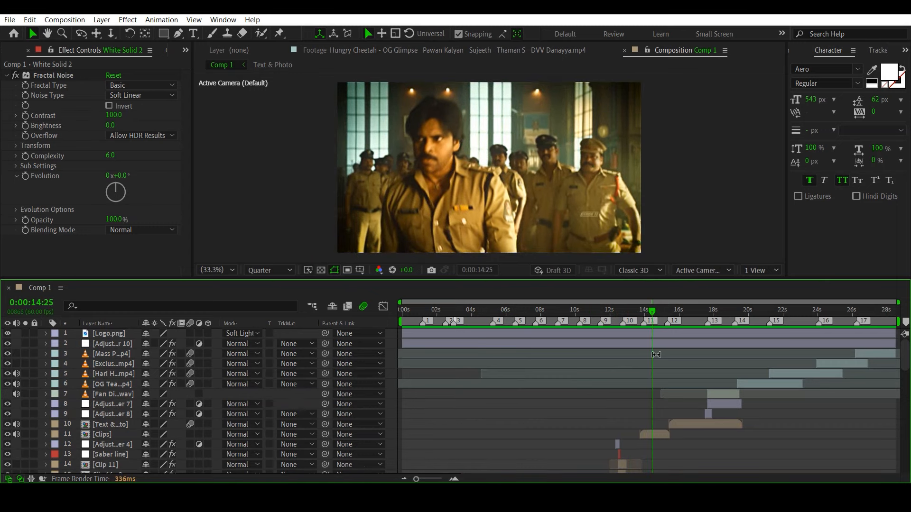
# Examine the staggered clip layers and preview the footage between about 7 and 20 seconds.
pyautogui.scroll(-3, 653, 356)
pyautogui.scroll(-3, 654, 367)
pyautogui.scroll(-4, 653, 367)
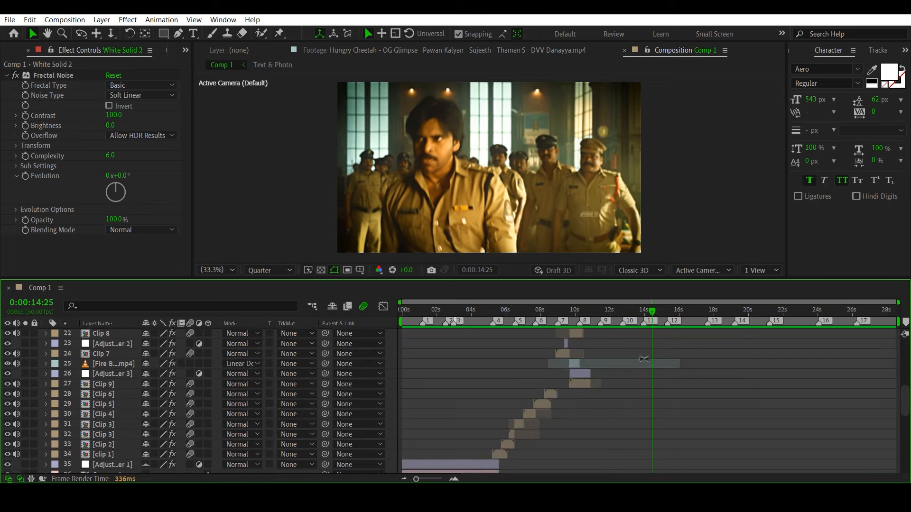
pyautogui.moveTo(606, 315); pyautogui.dragTo(538, 316)
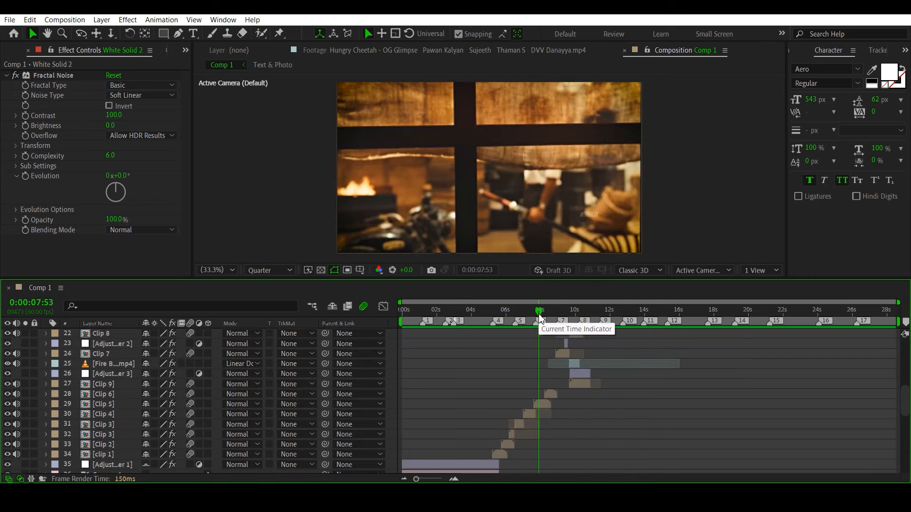
pyautogui.moveTo(539, 317); pyautogui.dragTo(670, 331)
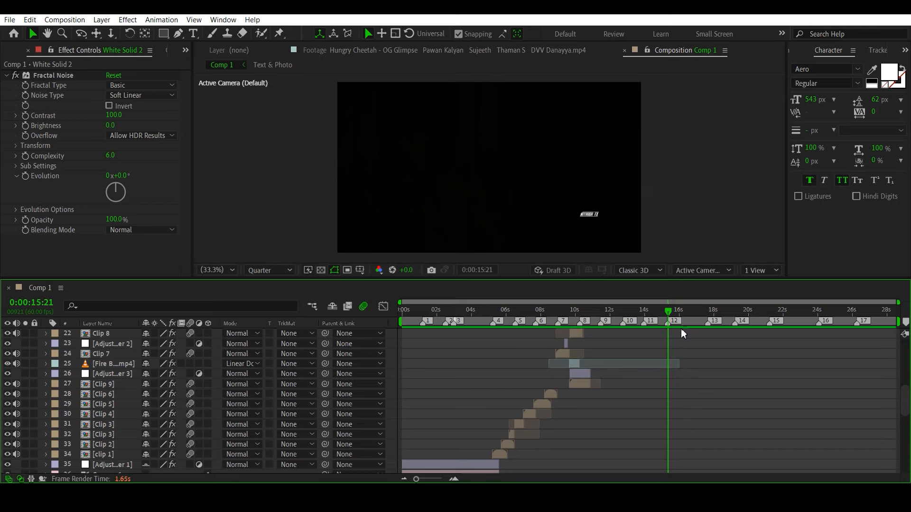
pyautogui.press('space')
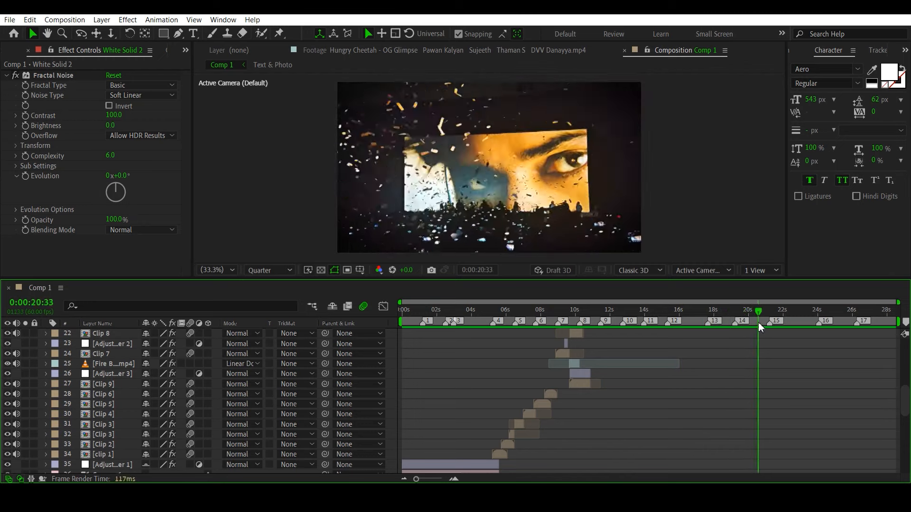
# Examine the wipe and silhouette layers of the intro by scrubbing between about 1 and 4 seconds.
pyautogui.moveTo(759, 327)
pyautogui.mouseDown()
pyautogui.moveTo(414, 321)
pyautogui.moveTo(421, 323)
pyautogui.mouseUp()
pyautogui.scroll(-4, 440, 394)
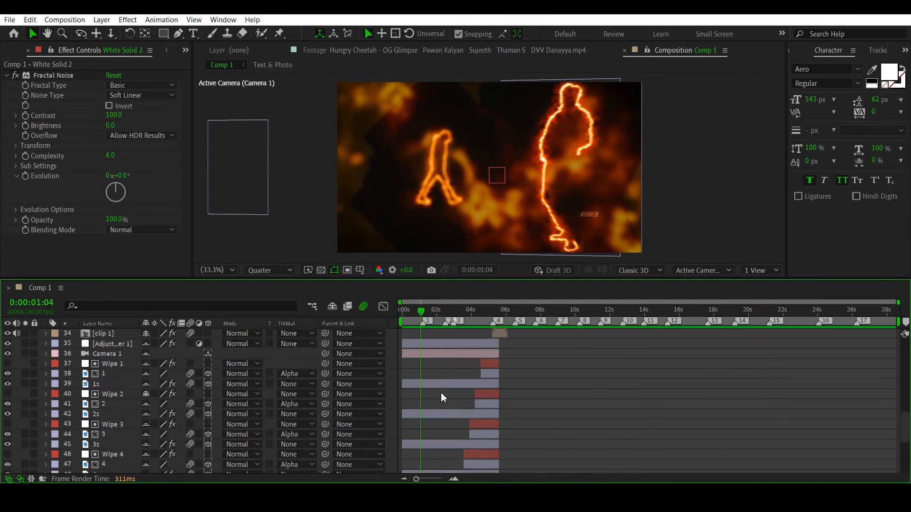
pyautogui.scroll(-3, 440, 398)
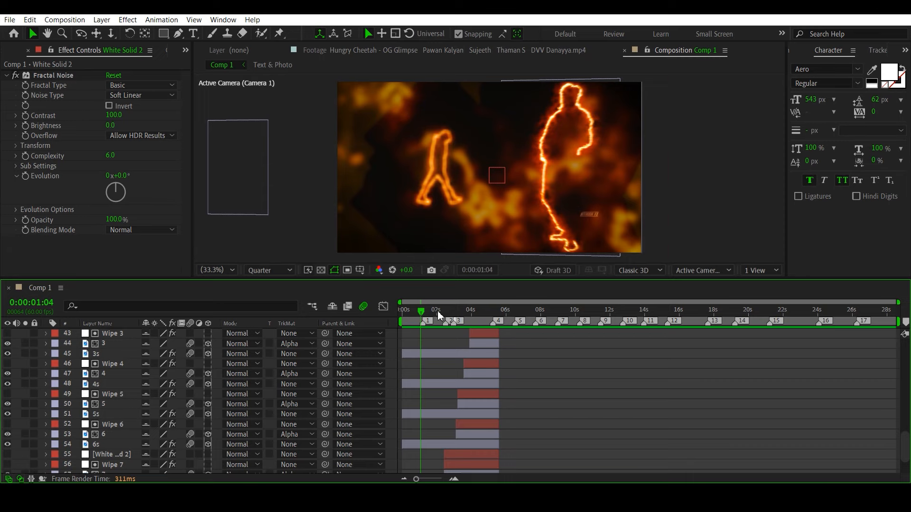
pyautogui.moveTo(437, 311); pyautogui.dragTo(465, 318)
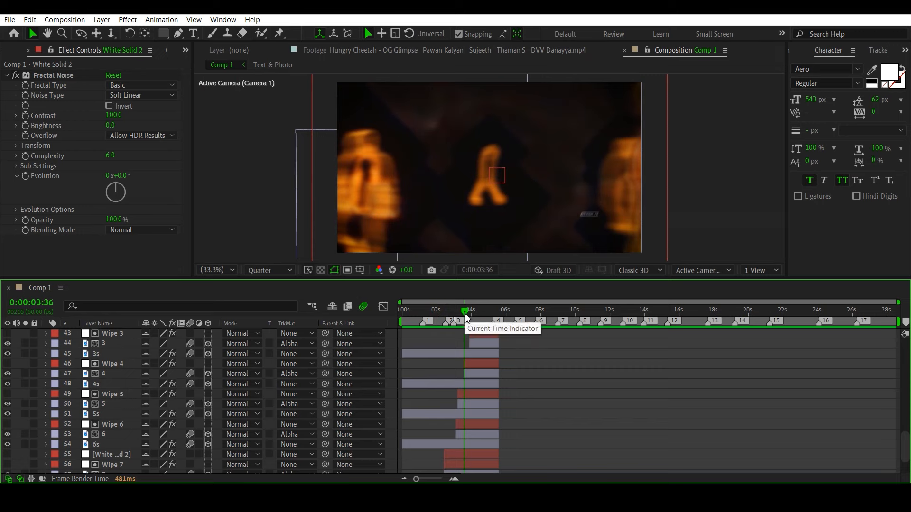
pyautogui.moveTo(465, 317)
pyautogui.mouseDown()
pyautogui.moveTo(433, 319)
pyautogui.moveTo(470, 315)
pyautogui.mouseUp()
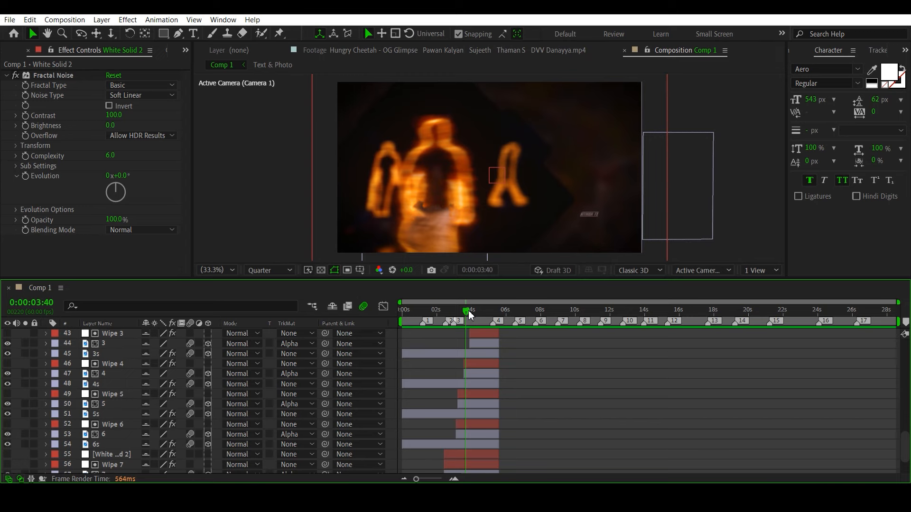
pyautogui.moveTo(470, 314); pyautogui.dragTo(439, 315)
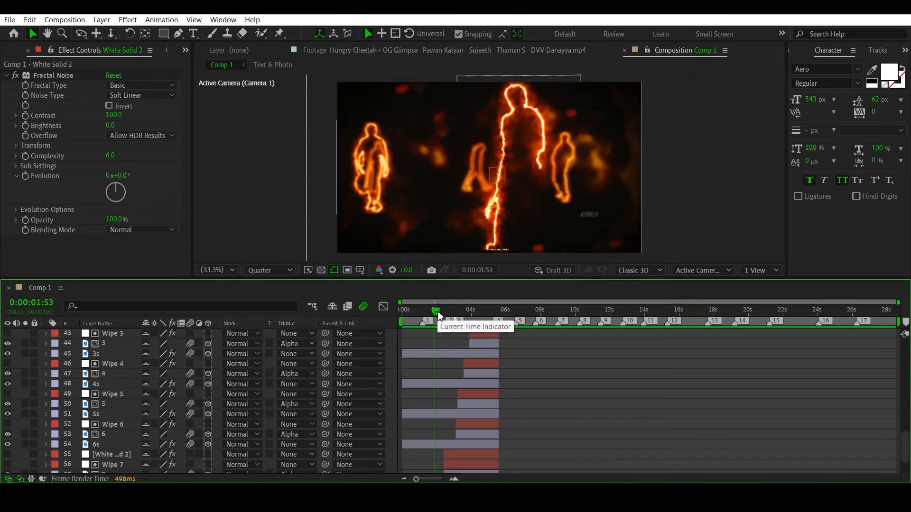
pyautogui.scroll(-3, 431, 357)
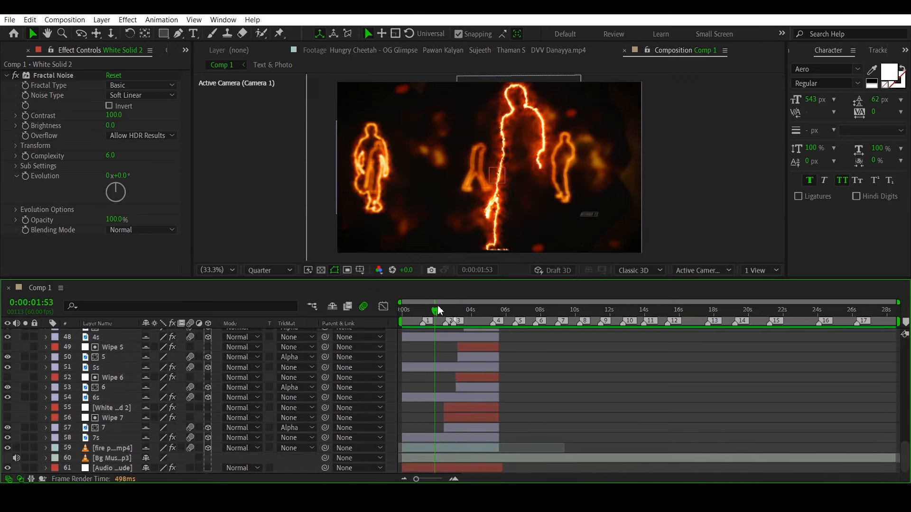
pyautogui.moveTo(437, 311); pyautogui.dragTo(428, 312)
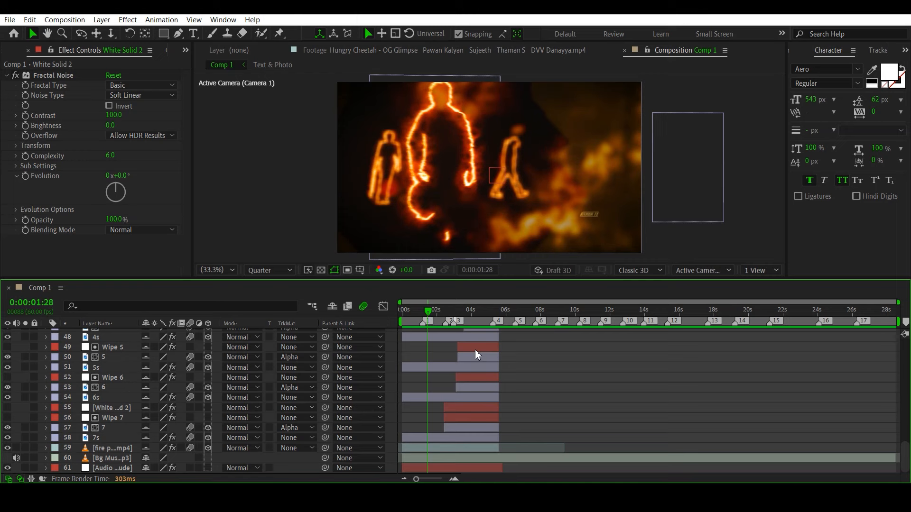
# Select the Bg Music.mp3 layer and review the footage at the numbered beat markers across the timeline.
pyautogui.click(426, 457)
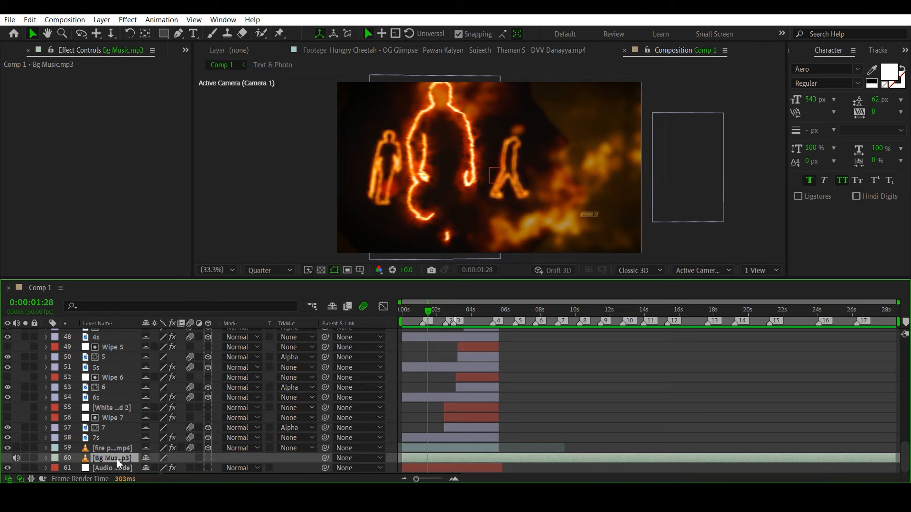
pyautogui.moveTo(428, 311); pyautogui.dragTo(785, 352)
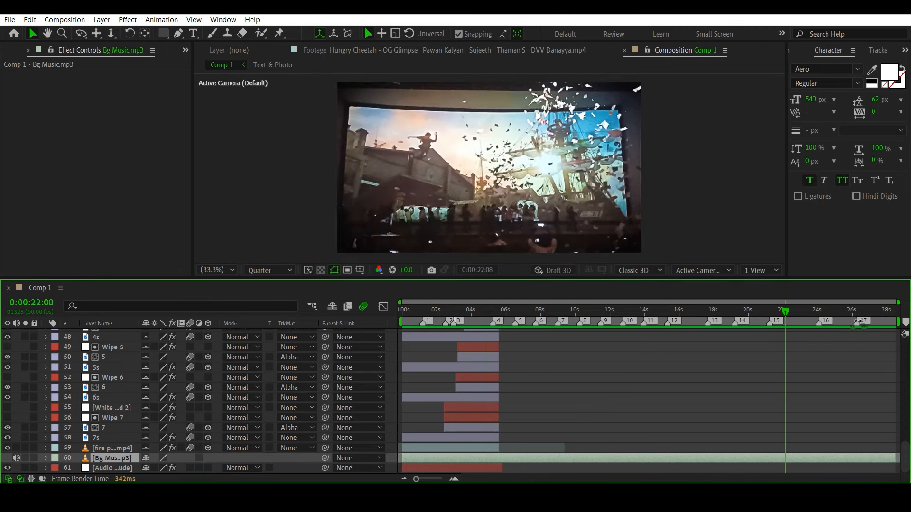
pyautogui.moveTo(783, 311); pyautogui.dragTo(859, 317)
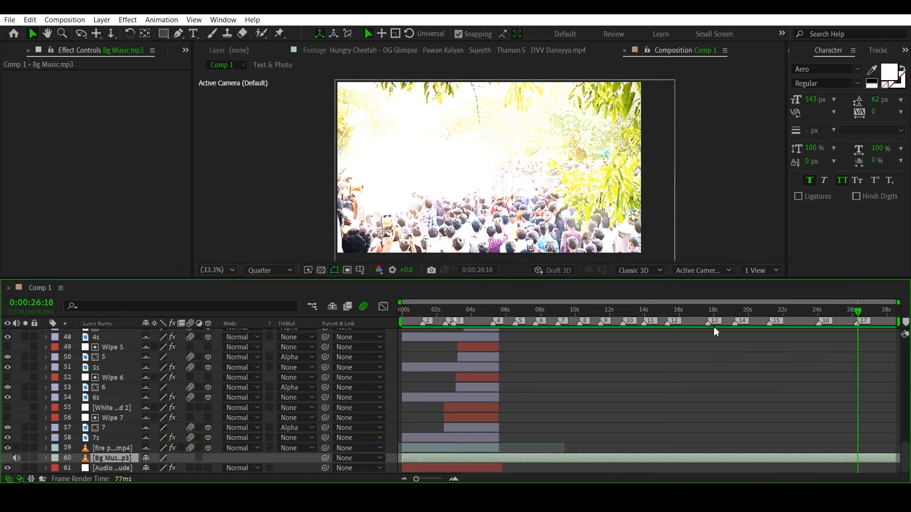
pyautogui.moveTo(707, 314); pyautogui.dragTo(668, 309)
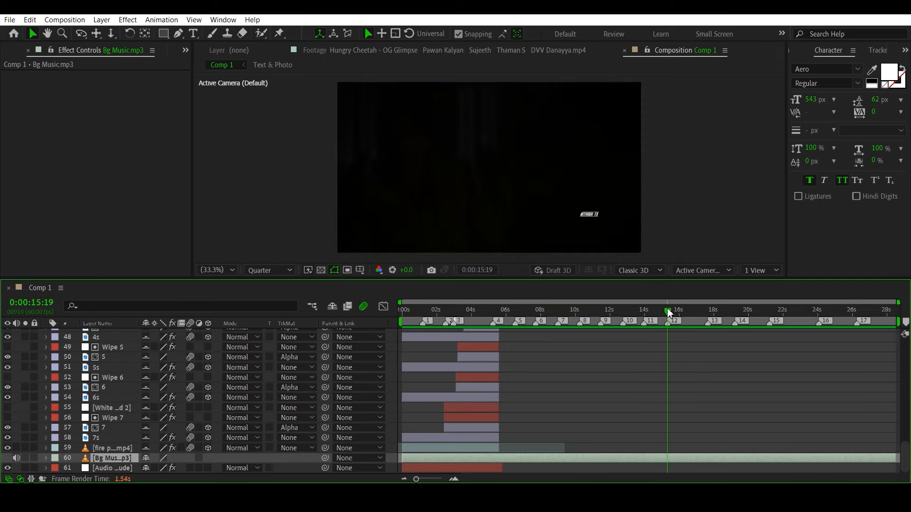
# Inspect the transition from the camera intro to the first clips between about 4 and 7 seconds.
pyautogui.scroll(8, 643, 364)
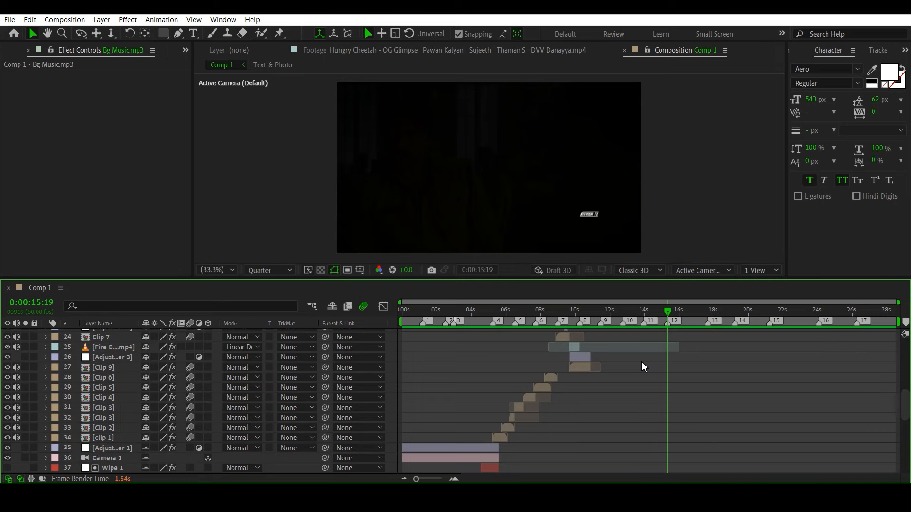
pyautogui.scroll(-2, 636, 372)
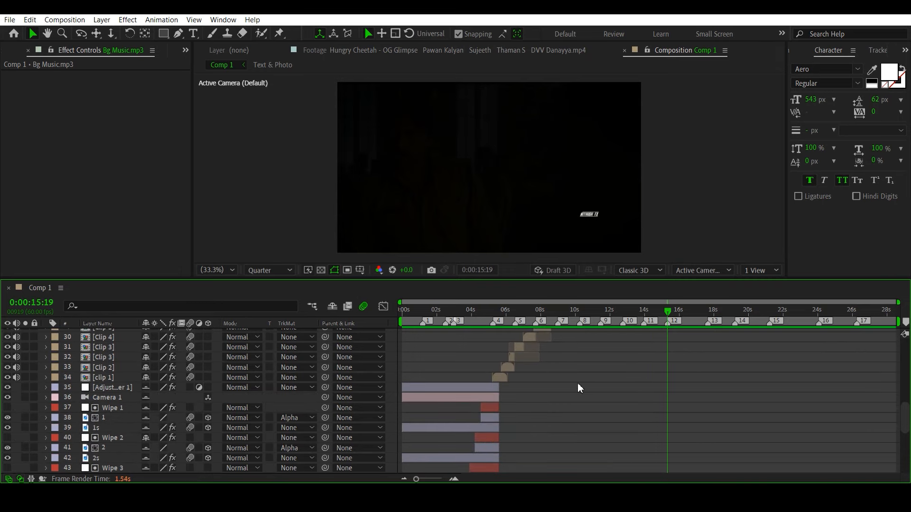
pyautogui.click(495, 313)
pyautogui.moveTo(493, 316)
pyautogui.mouseDown()
pyautogui.moveTo(462, 321)
pyautogui.moveTo(481, 327)
pyautogui.mouseUp()
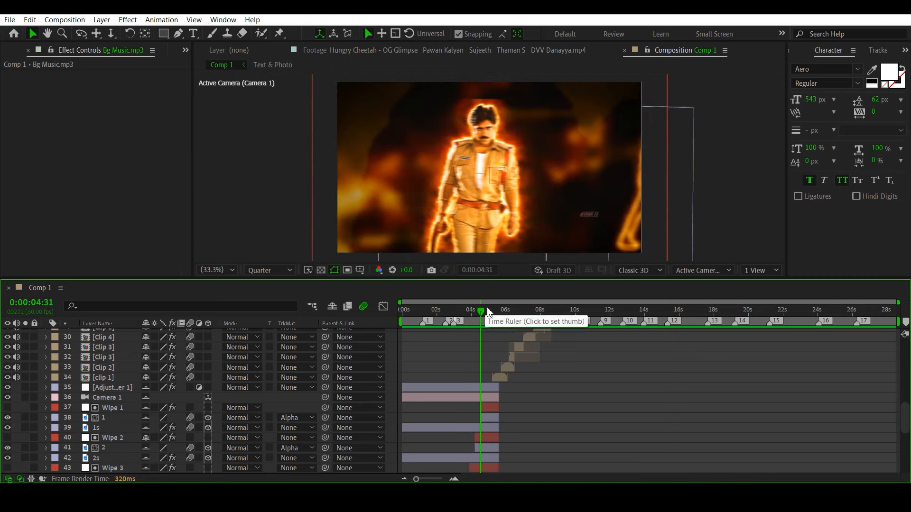
pyautogui.click(495, 323)
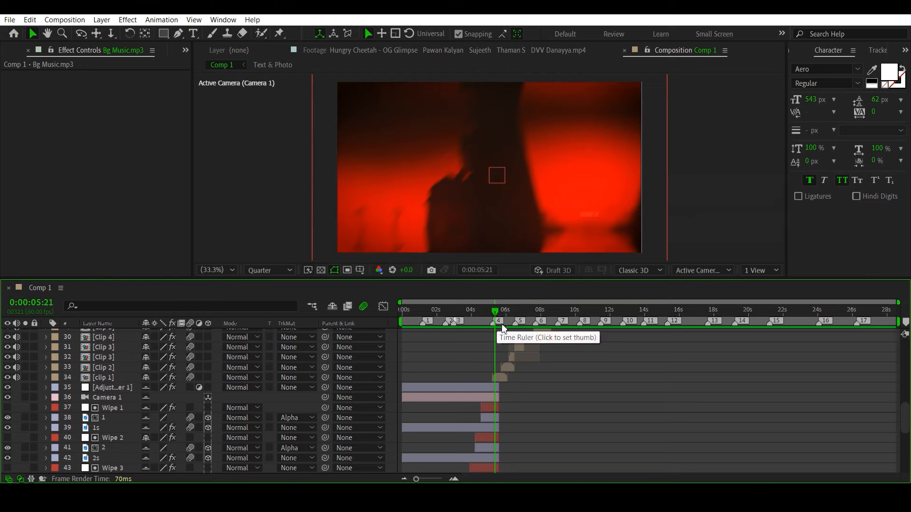
pyautogui.moveTo(498, 312); pyautogui.dragTo(530, 320)
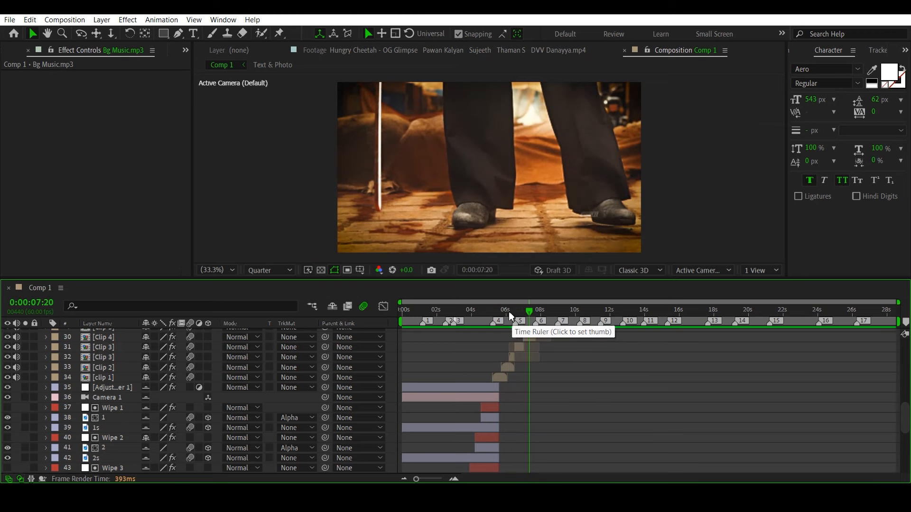
pyautogui.click(510, 313)
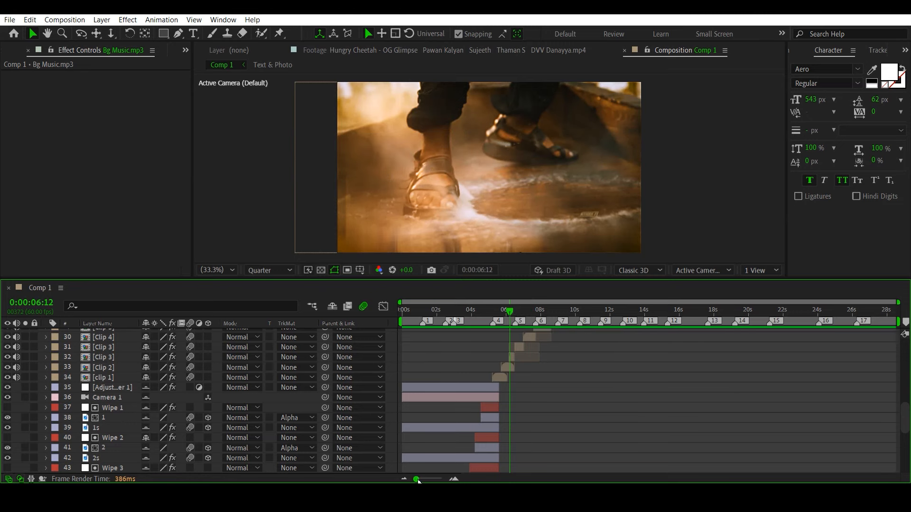
# Enlarge the timeline's time scale and examine how the clip layers line up with the beat markers.
pyautogui.moveTo(417, 480); pyautogui.dragTo(428, 479)
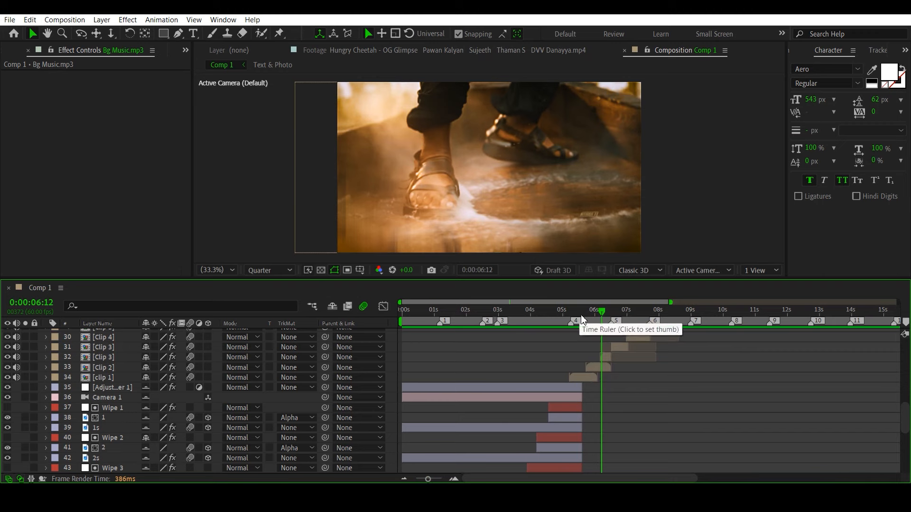
pyautogui.moveTo(584, 320); pyautogui.dragTo(637, 328)
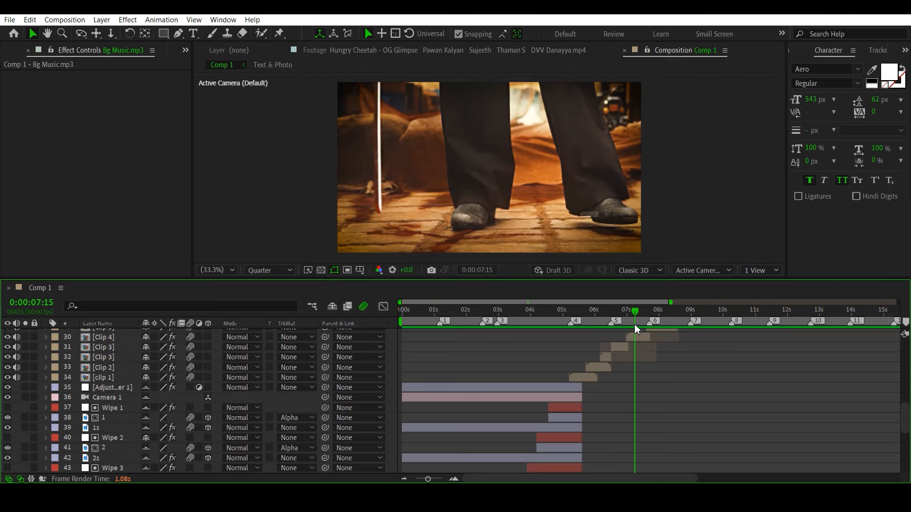
pyautogui.scroll(3, 685, 366)
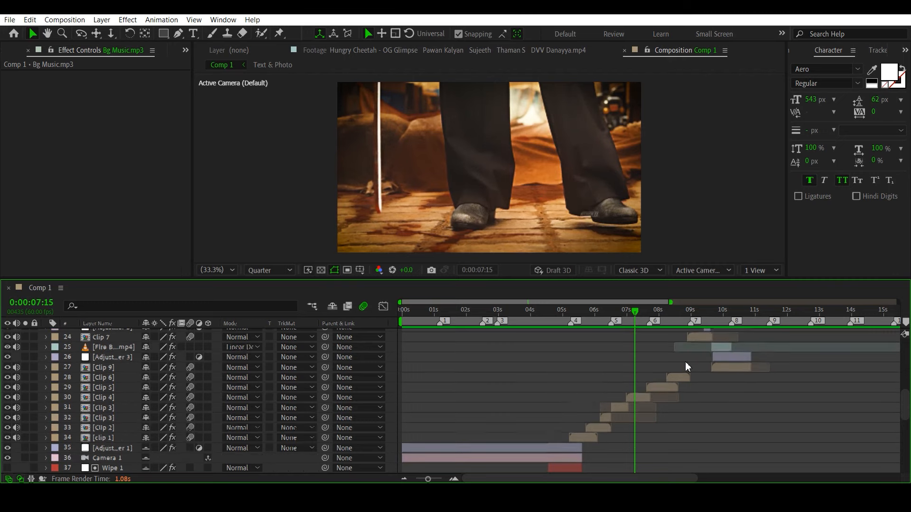
pyautogui.scroll(3, 686, 367)
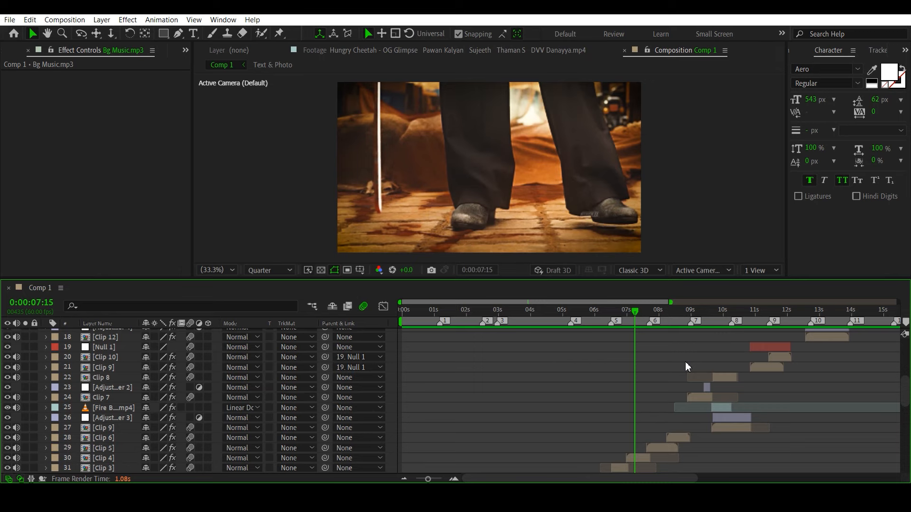
pyautogui.scroll(-10, 651, 382)
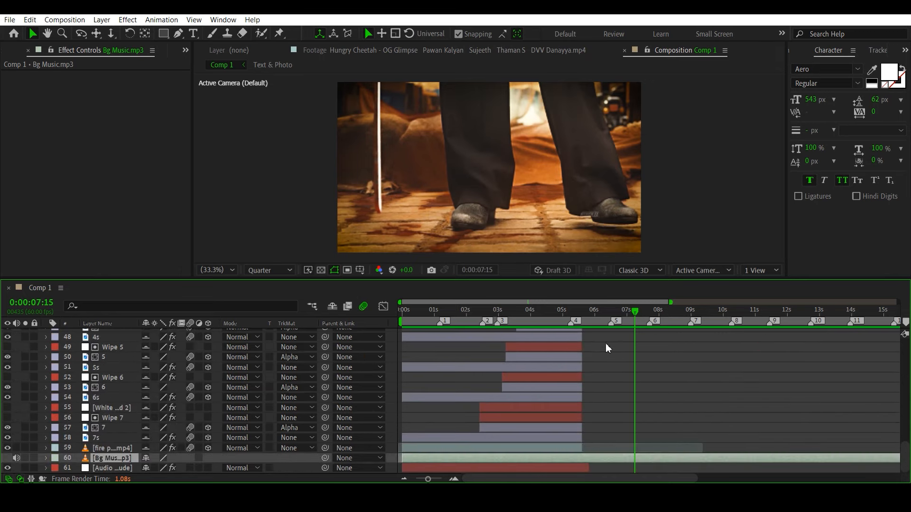
# Move the current time to 0:00:00:59 in the intro and split the composition viewer into 2 Views.
pyautogui.moveTo(534, 313); pyautogui.dragTo(435, 314)
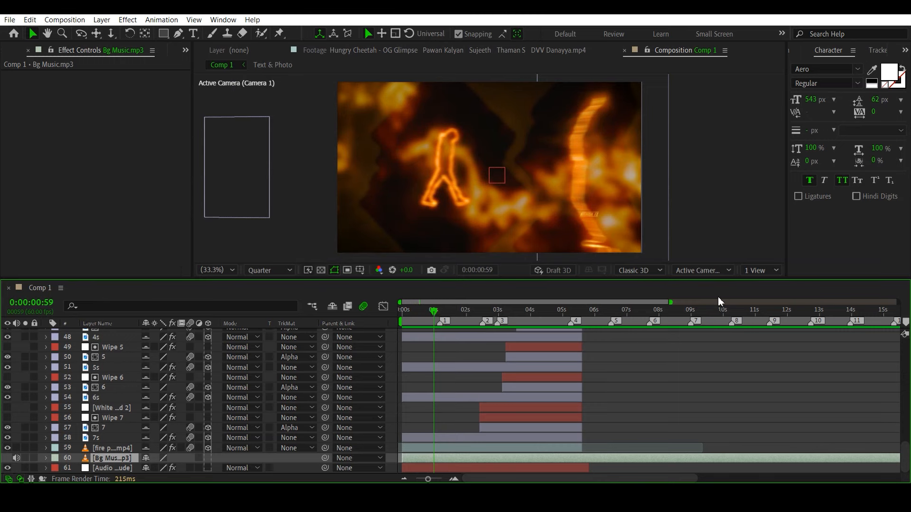
pyautogui.click(759, 270)
pyautogui.click(761, 297)
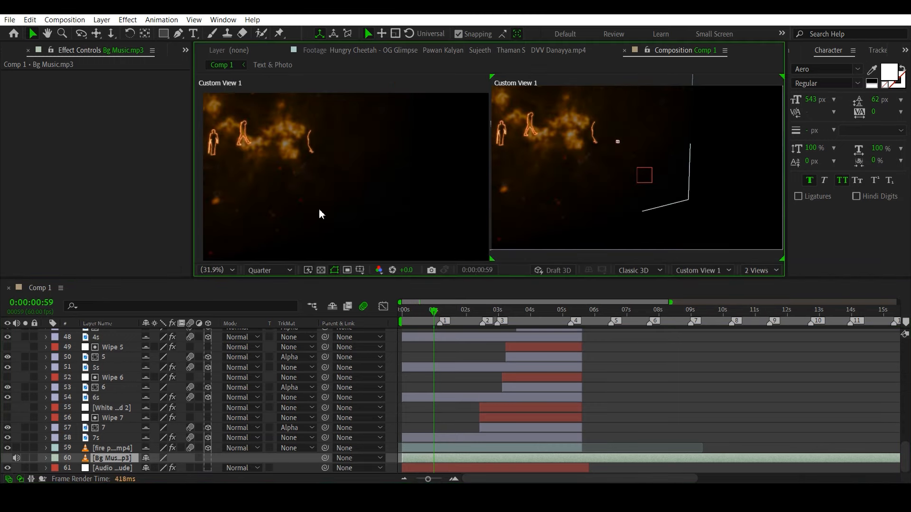
# Orbit the 3D scene in Custom View 1 to examine the fire particles layer and the outlined figures.
pyautogui.click(319, 212)
pyautogui.scroll(-3, 627, 199)
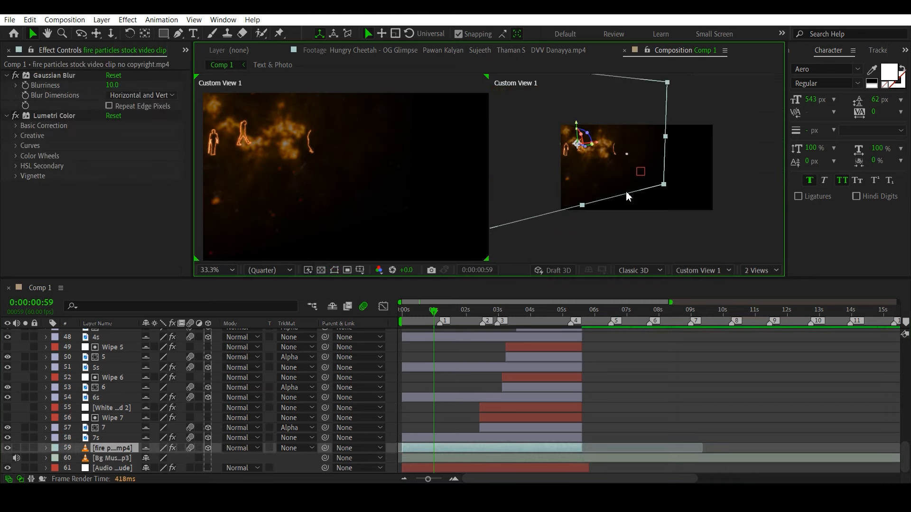
pyautogui.click(81, 34)
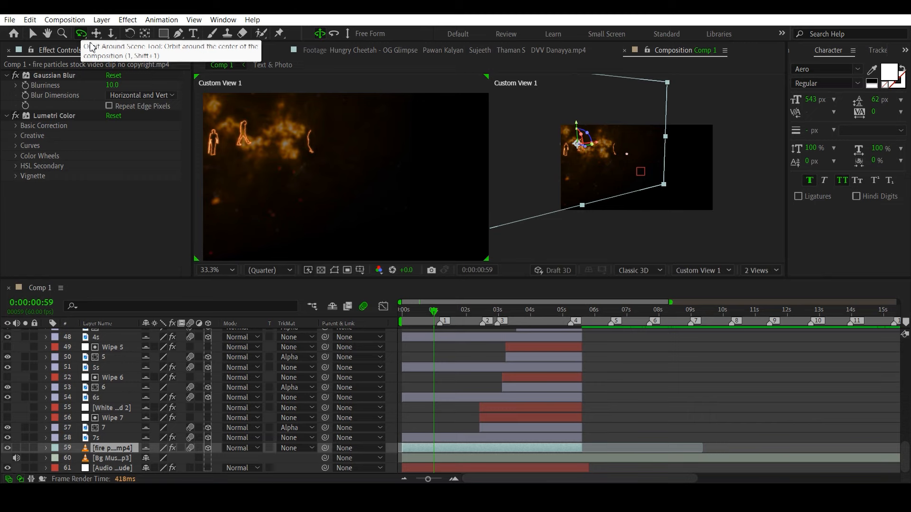
pyautogui.moveTo(617, 178)
pyautogui.mouseDown()
pyautogui.moveTo(633, 173)
pyautogui.moveTo(549, 193)
pyautogui.moveTo(626, 164)
pyautogui.moveTo(618, 171)
pyautogui.moveTo(611, 163)
pyautogui.mouseUp()
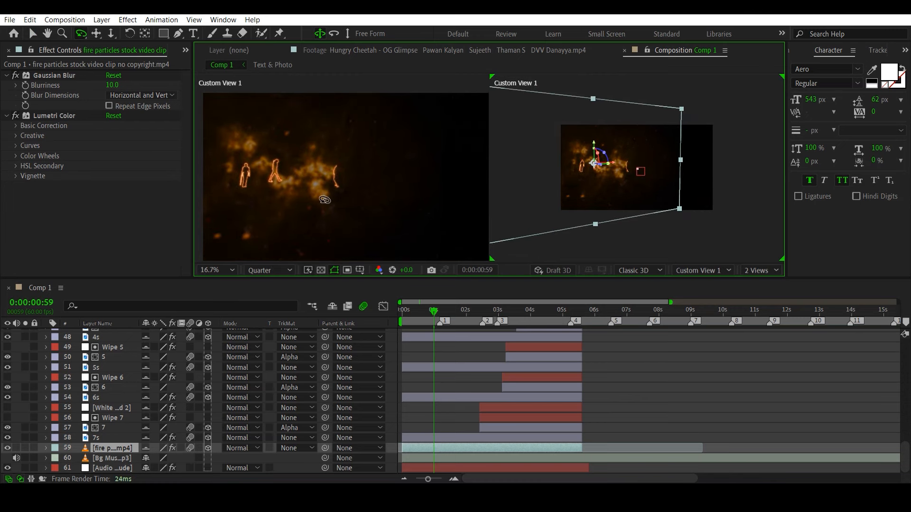
pyautogui.scroll(2, 377, 189)
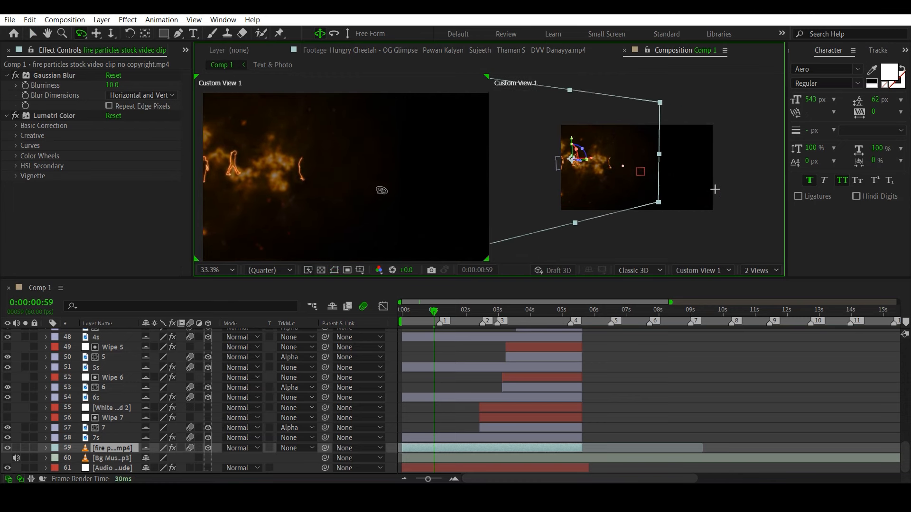
# Move the current time to 0:00:04:32 and orbit the custom view to examine how the photo cutouts are spaced in 3D.
pyautogui.moveTo(450, 309); pyautogui.dragTo(528, 318)
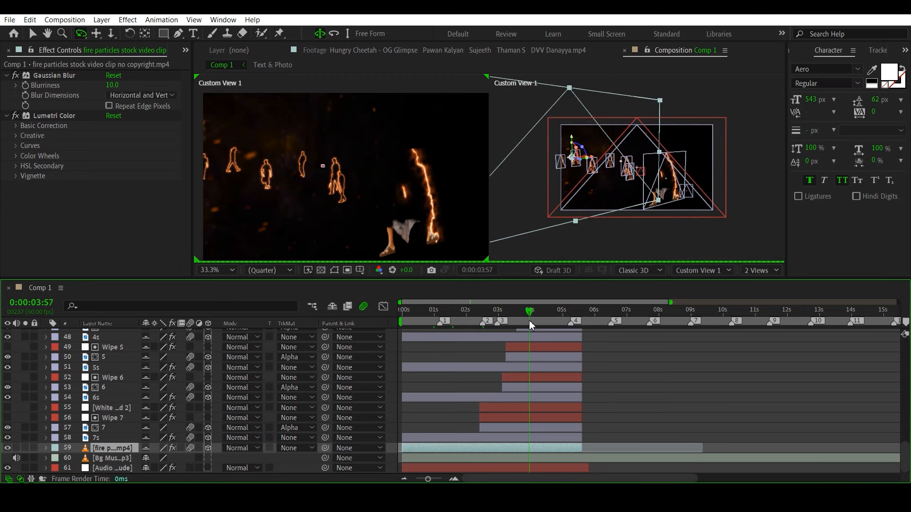
pyautogui.click(547, 313)
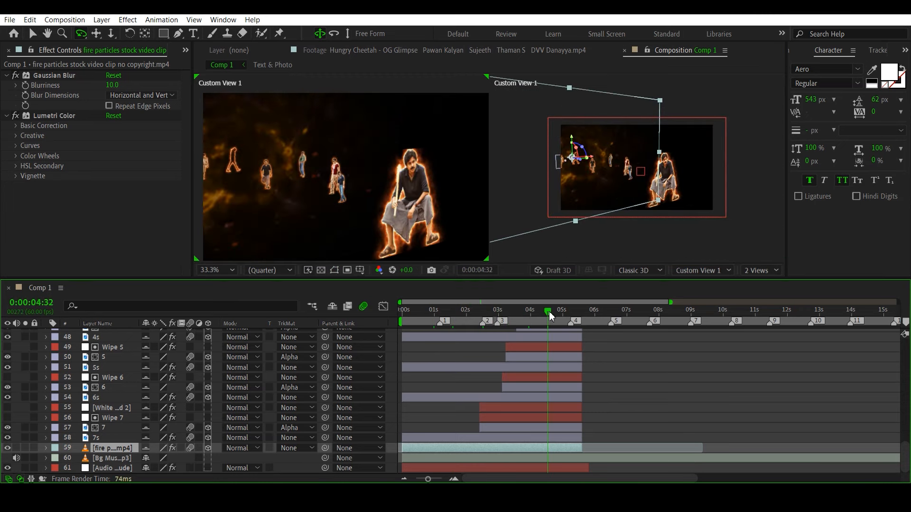
pyautogui.moveTo(456, 214); pyautogui.dragTo(454, 215)
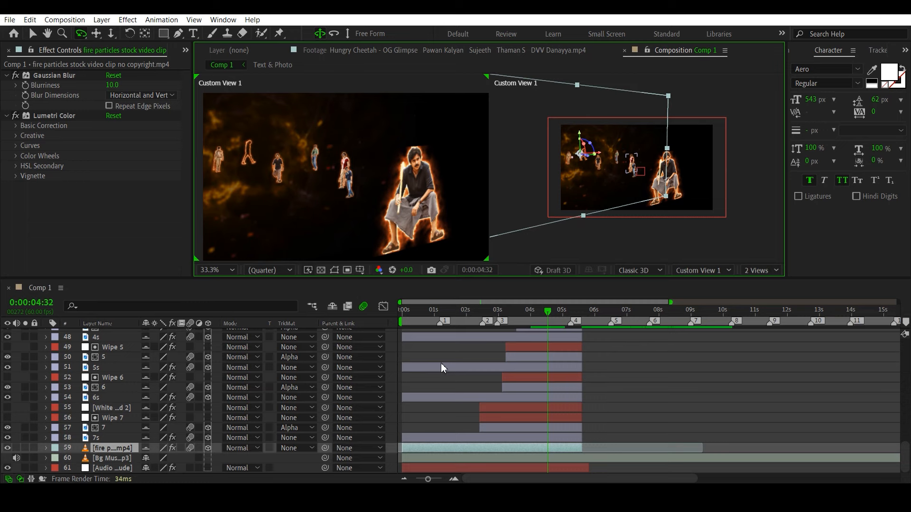
pyautogui.scroll(2, 451, 401)
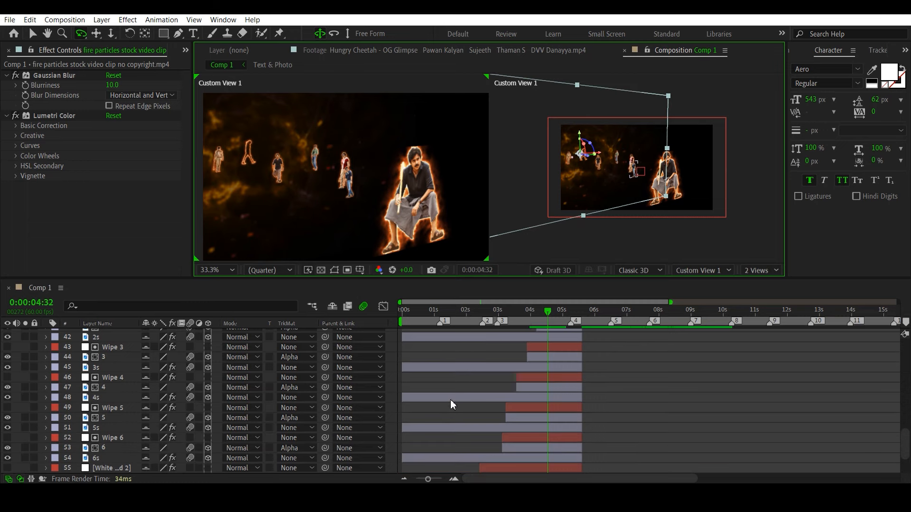
# Return the composition viewer to 1 View and set its magnification to Fit.
pyautogui.click(759, 271)
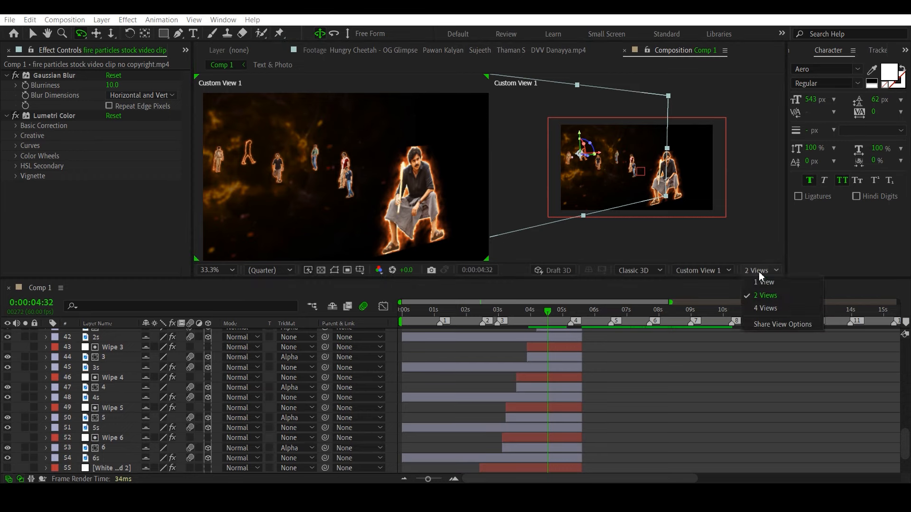
pyautogui.click(762, 285)
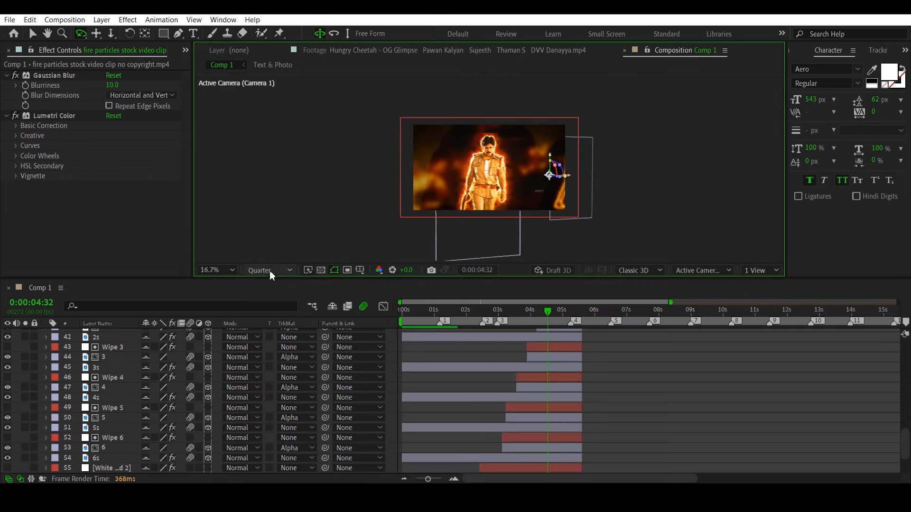
pyautogui.click(232, 273)
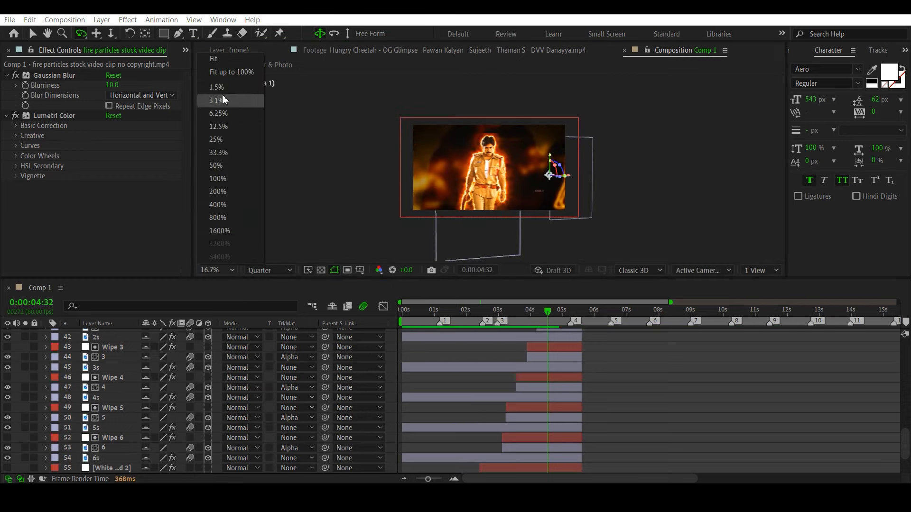
pyautogui.click(229, 62)
pyautogui.scroll(-3, 485, 382)
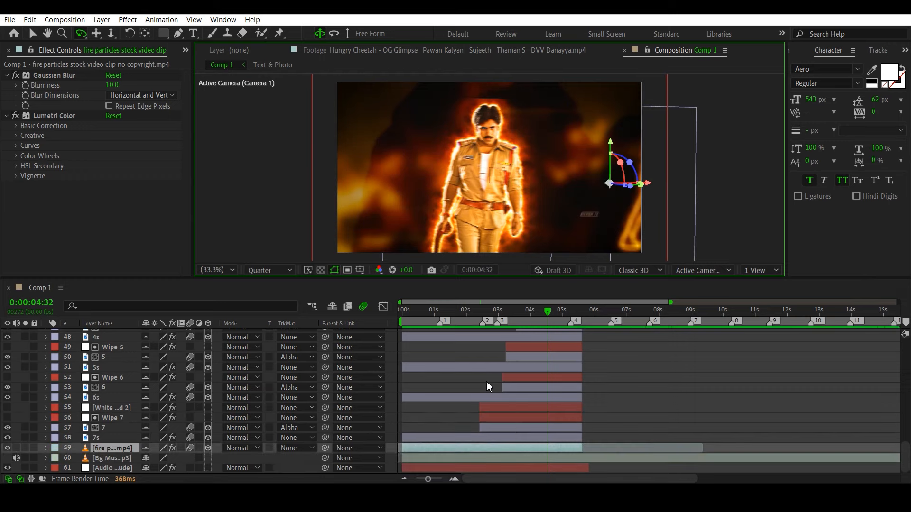
# Move the current time to 0:00:01:49 and review the Saber outline settings on the 7s layer.
pyautogui.moveTo(462, 313)
pyautogui.mouseDown()
pyautogui.moveTo(439, 315)
pyautogui.moveTo(461, 323)
pyautogui.mouseUp()
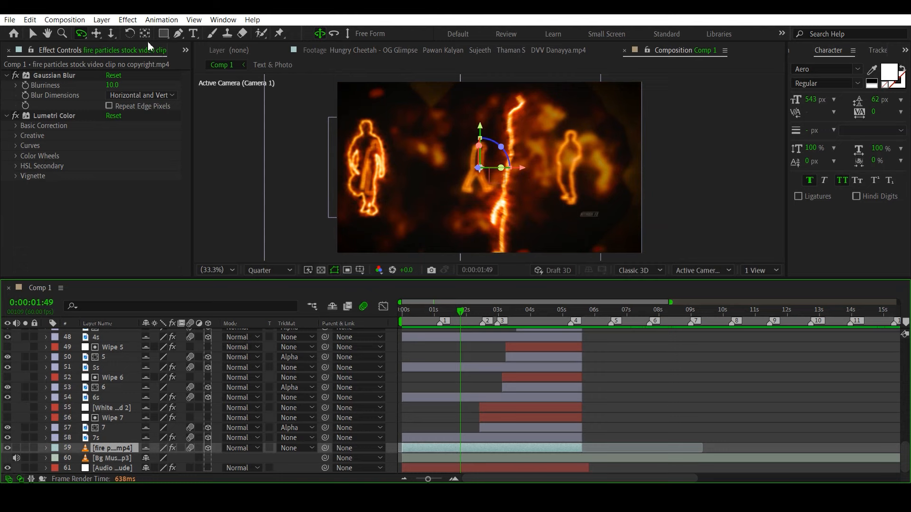
pyautogui.click(485, 436)
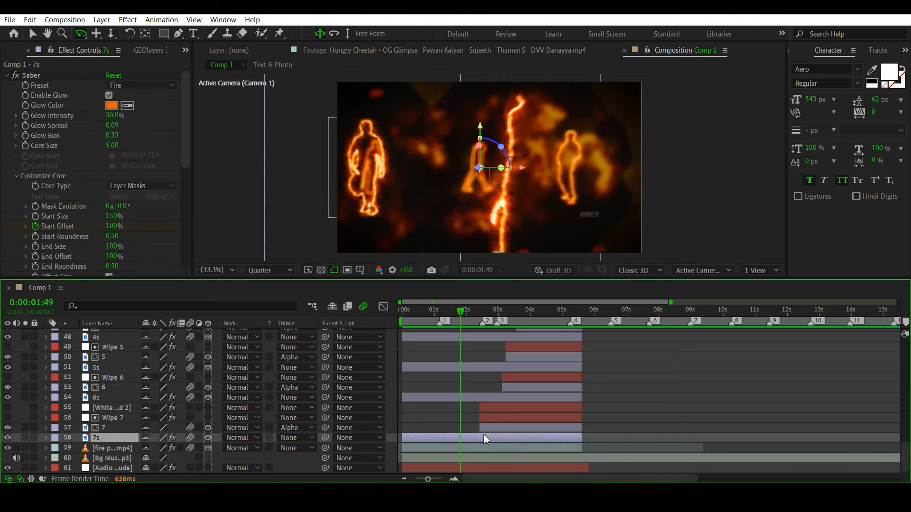
pyautogui.click(104, 21)
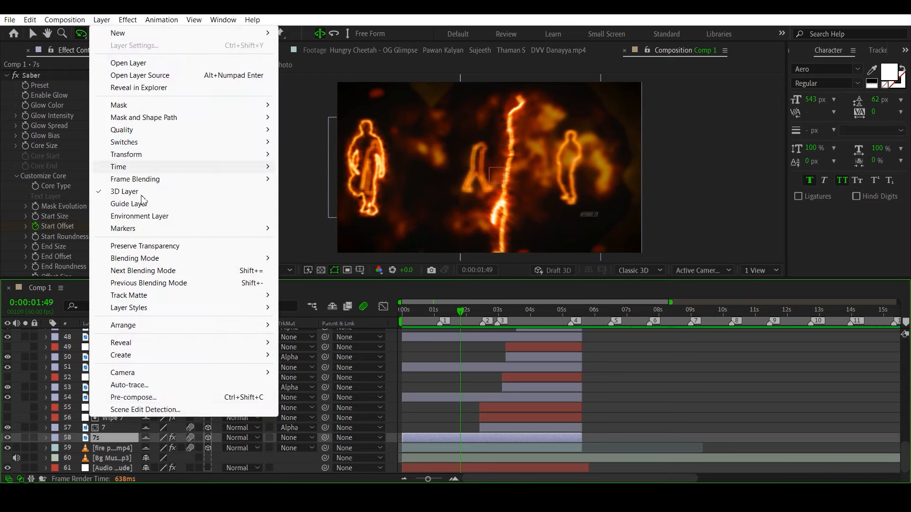
pyautogui.click(443, 406)
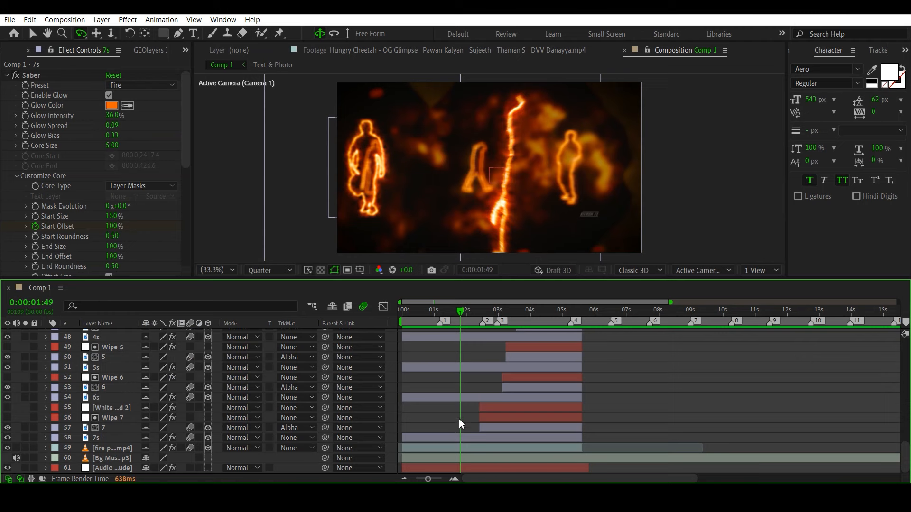
# Select the 6s layer to review its Saber effect and inspect the glowing outlines at 0:00:01:04.
pyautogui.click(448, 397)
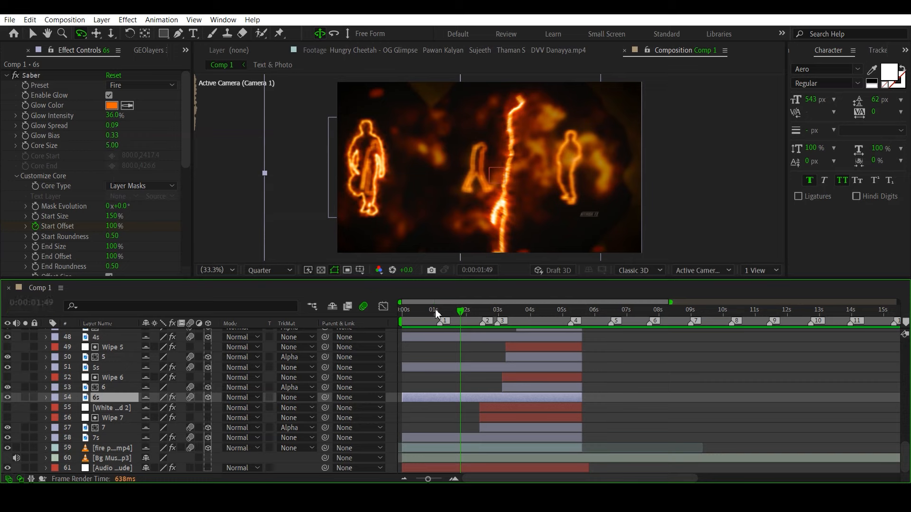
pyautogui.moveTo(436, 311)
pyautogui.mouseDown()
pyautogui.moveTo(423, 310)
pyautogui.moveTo(433, 314)
pyautogui.mouseUp()
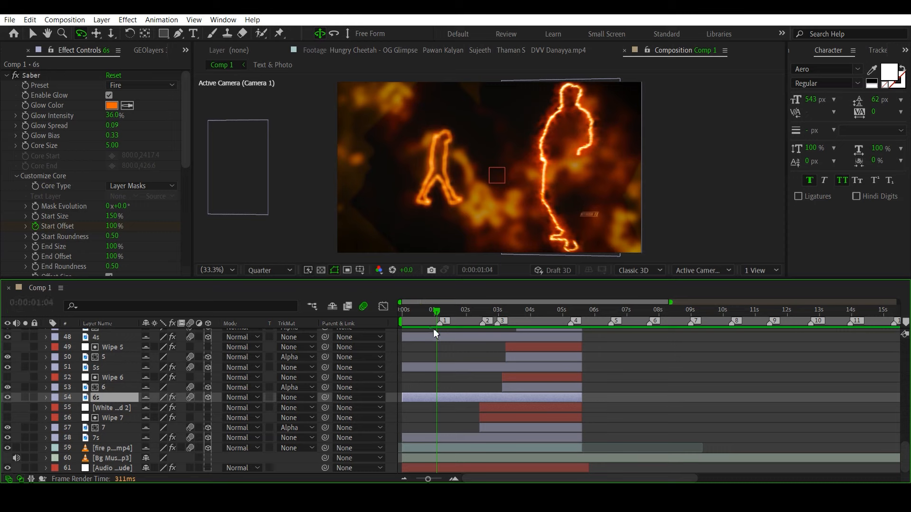
pyautogui.scroll(1, 468, 366)
pyautogui.scroll(1, 464, 367)
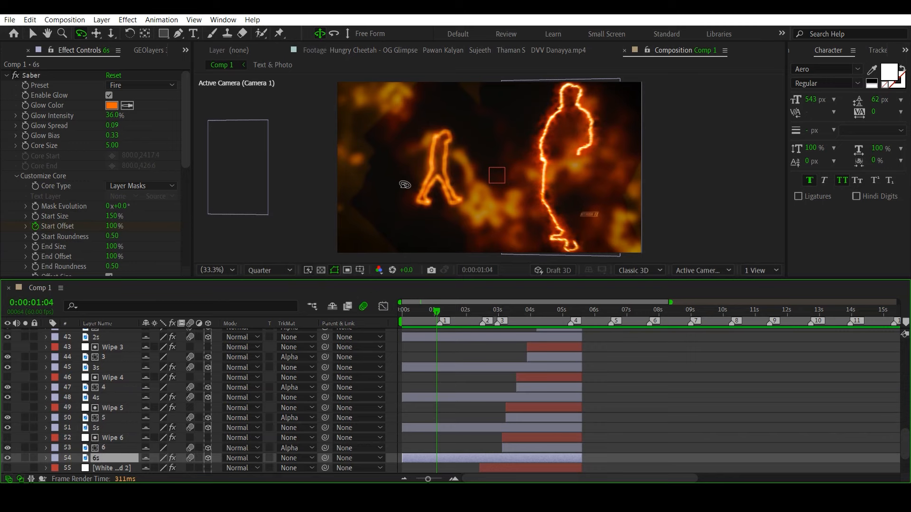
pyautogui.scroll(-1, 456, 368)
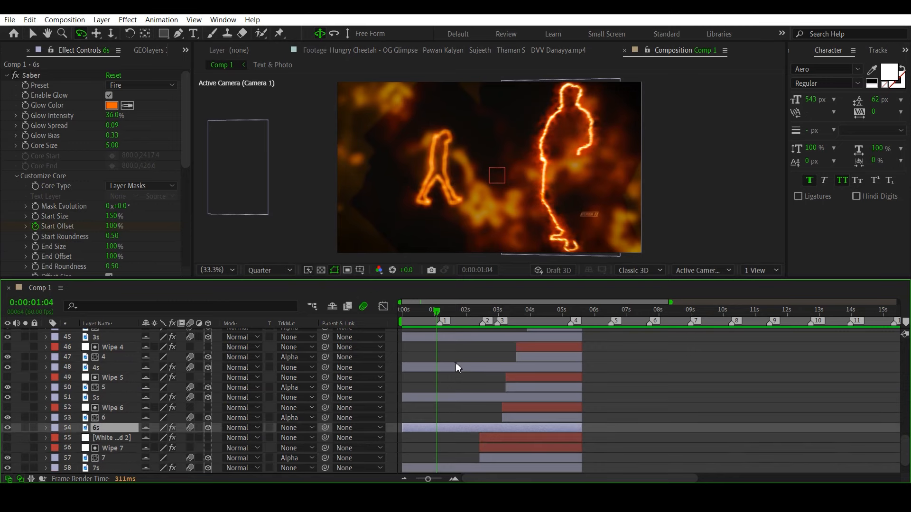
# Move the current time to 0:00:02:45 and select the Wipe 7 layer to review its effects.
pyautogui.moveTo(438, 319); pyautogui.dragTo(492, 314)
pyautogui.click(615, 377)
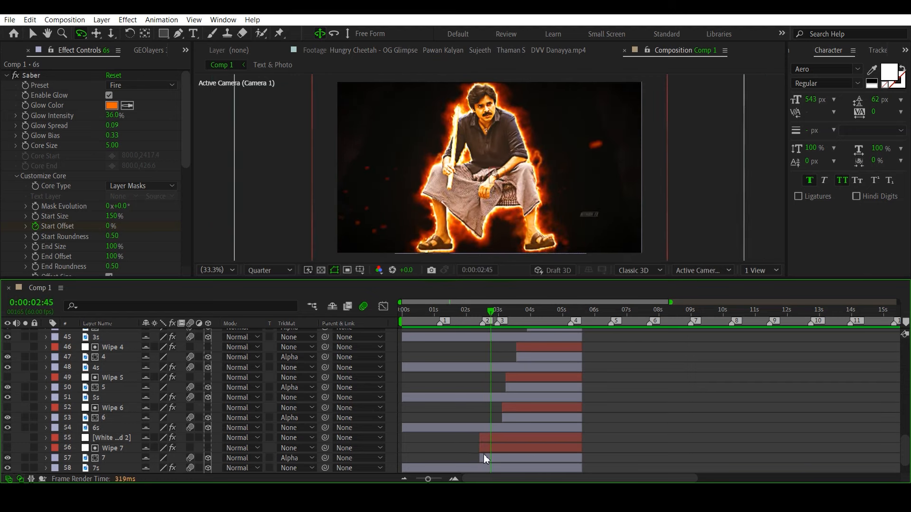
pyautogui.click(110, 448)
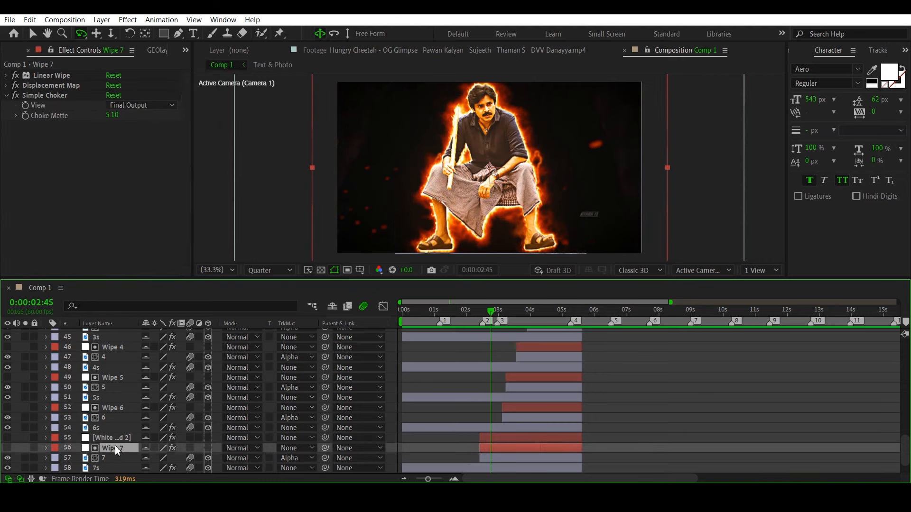
# Set layer 7 to No Track Matte and show Wipe 7 to examine its ragged wipe between 0:00:02:32 and 0:00:02:42.
pyautogui.scroll(-1, 115, 445)
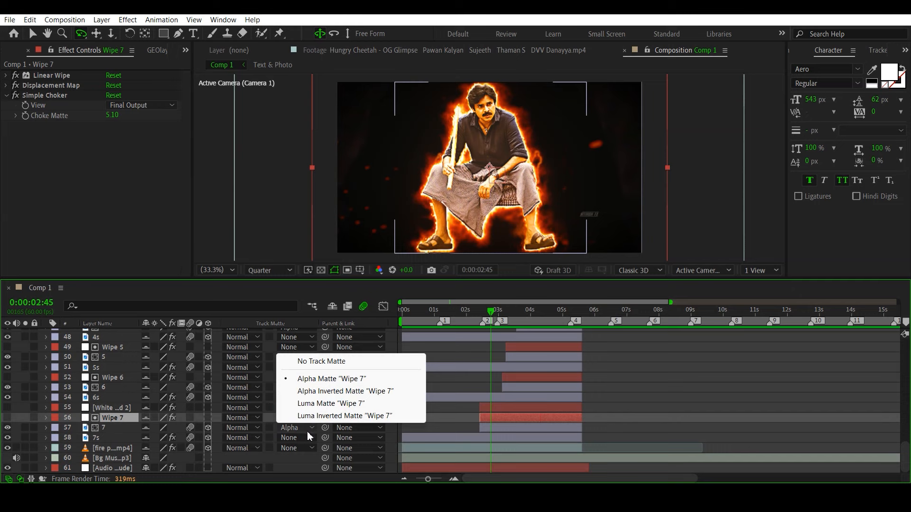
pyautogui.click(321, 361)
pyautogui.click(7, 418)
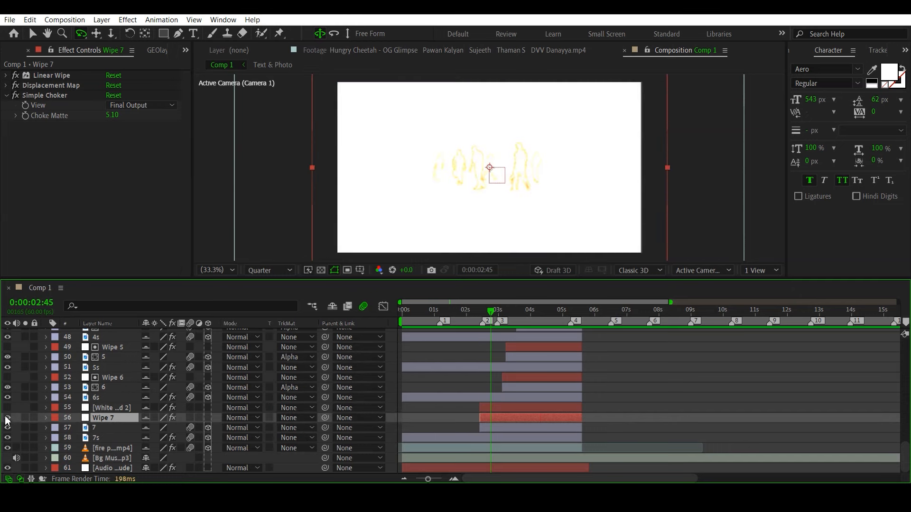
pyautogui.moveTo(492, 315); pyautogui.dragTo(484, 313)
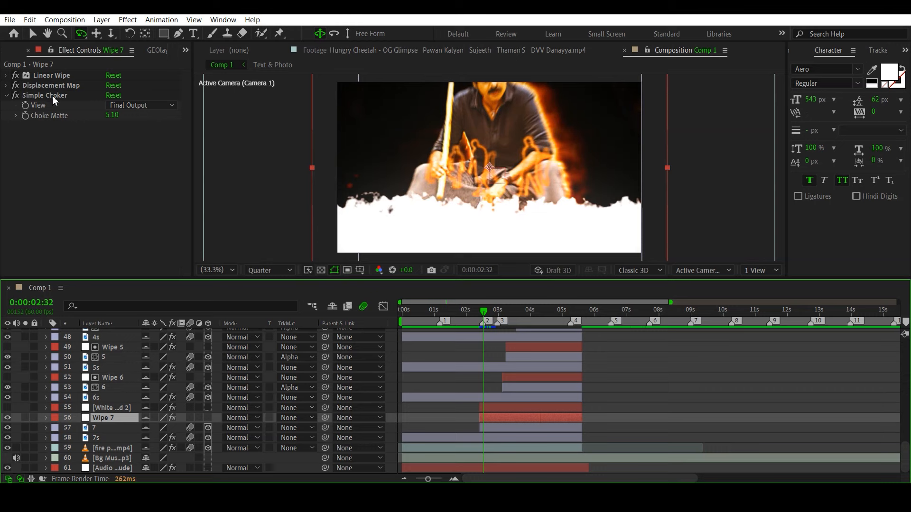
pyautogui.click(52, 96)
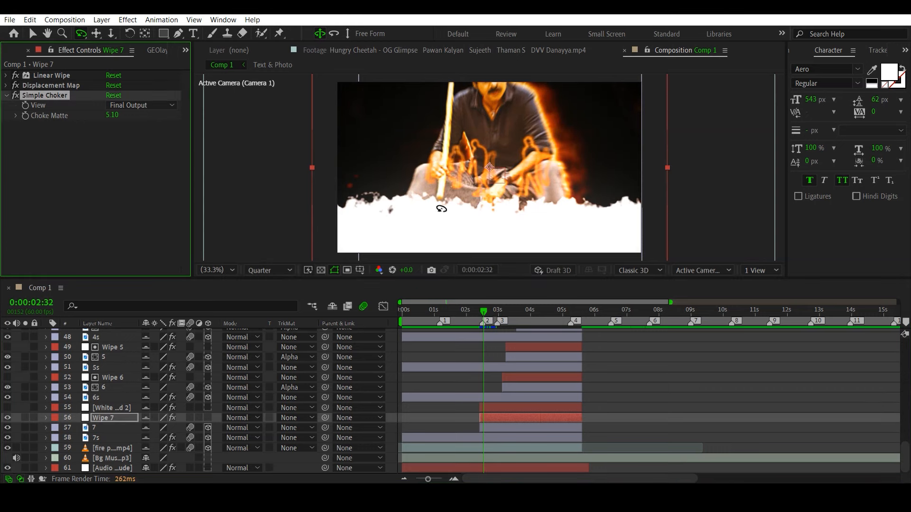
pyautogui.moveTo(483, 312); pyautogui.dragTo(489, 314)
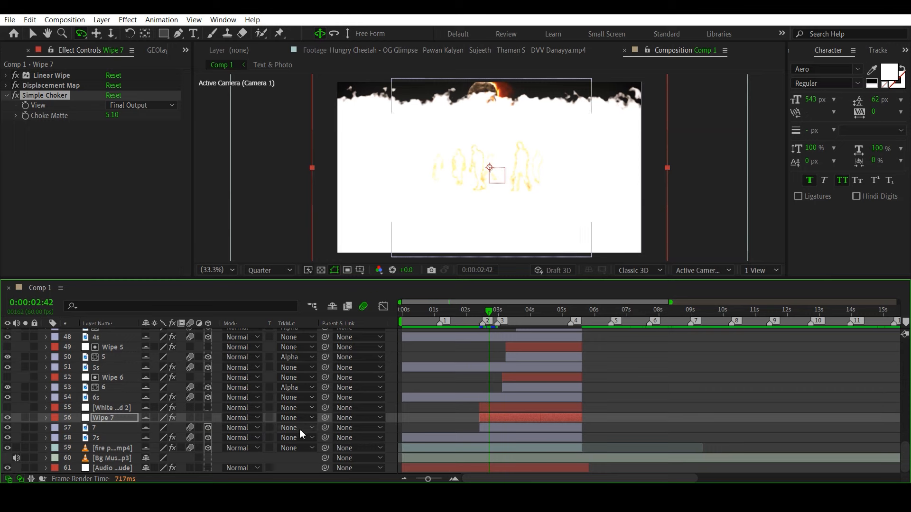
# Set layer 7's track matte to Alpha Matte "Wipe 7" and check the photo reveal up to 0:00:03:13.
pyautogui.click(314, 429)
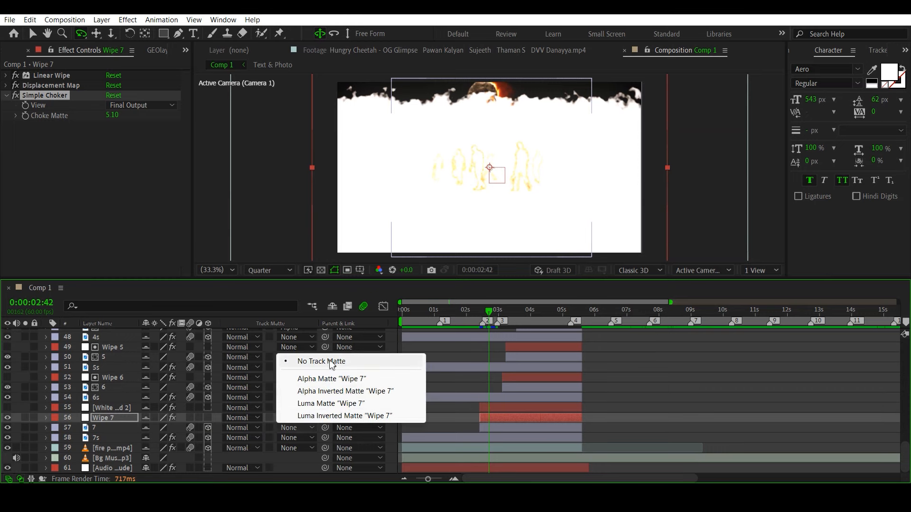
pyautogui.click(337, 375)
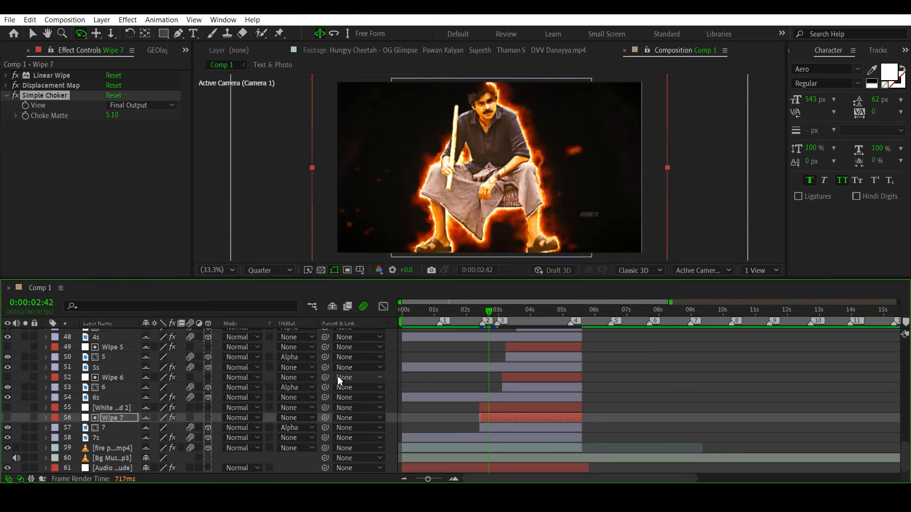
pyautogui.click(482, 313)
pyautogui.moveTo(485, 316); pyautogui.dragTo(506, 321)
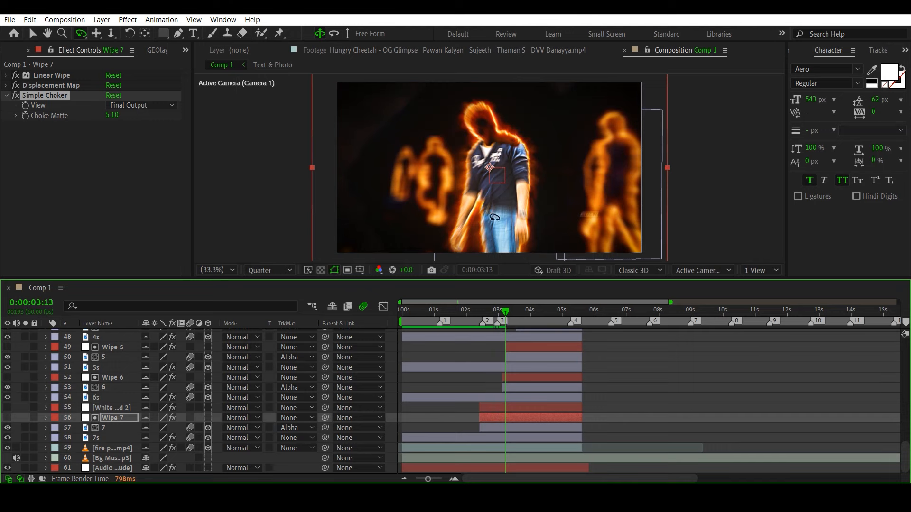
# Review the Wipe 6 layer's effects and inspect the photo reveals from 0:00:03:23 to 0:00:04:34.
pyautogui.click(512, 312)
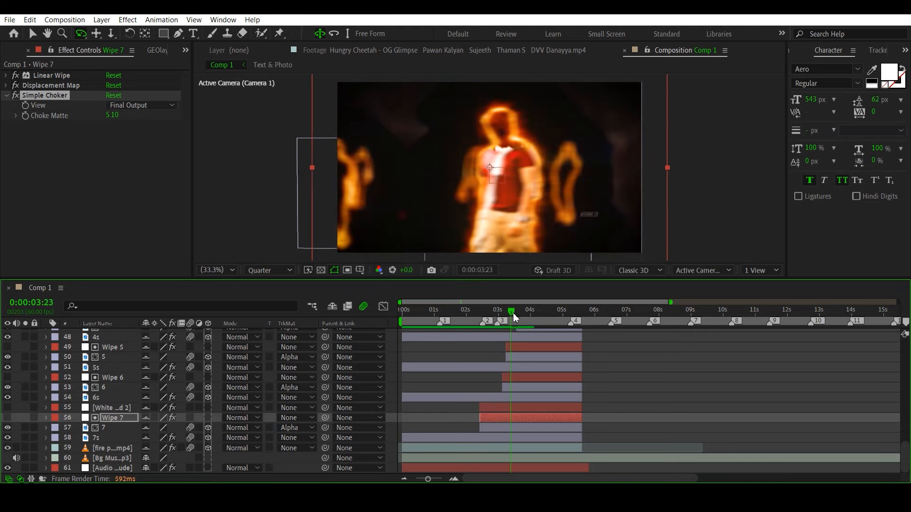
pyautogui.click(515, 380)
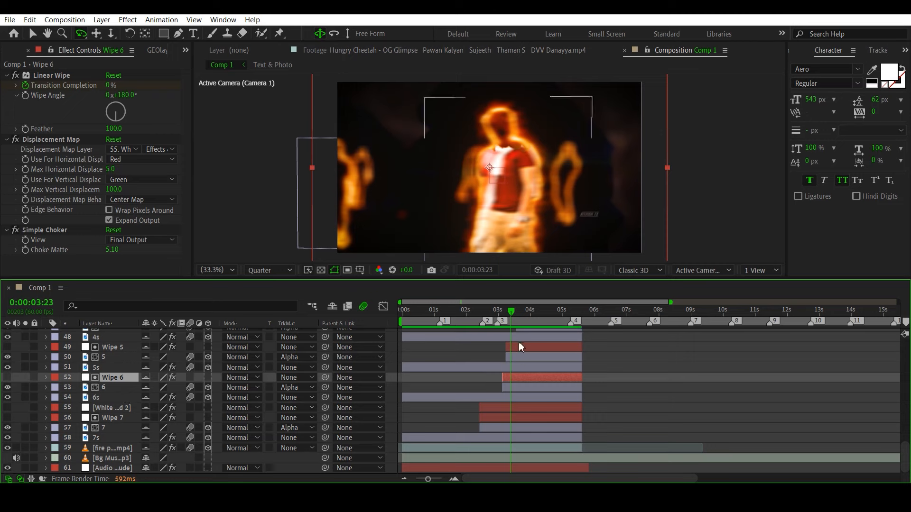
pyautogui.moveTo(513, 310); pyautogui.dragTo(549, 322)
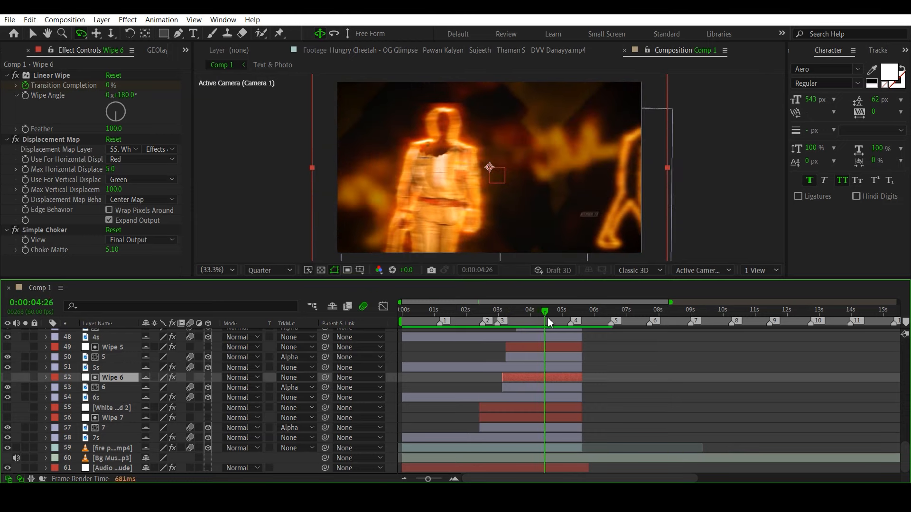
# Select the Camera 1 layer above the numbered wipe and photo layers.
pyautogui.scroll(3, 535, 398)
pyautogui.scroll(3, 534, 401)
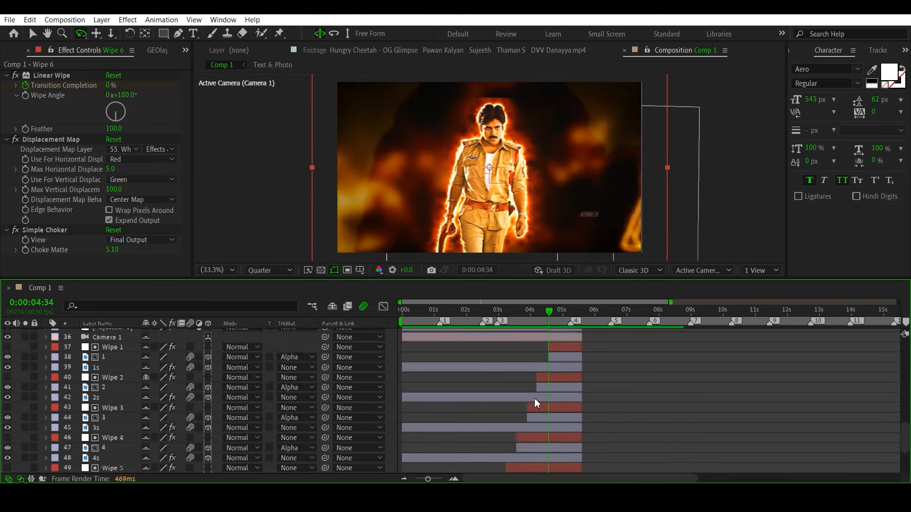
pyautogui.click(462, 397)
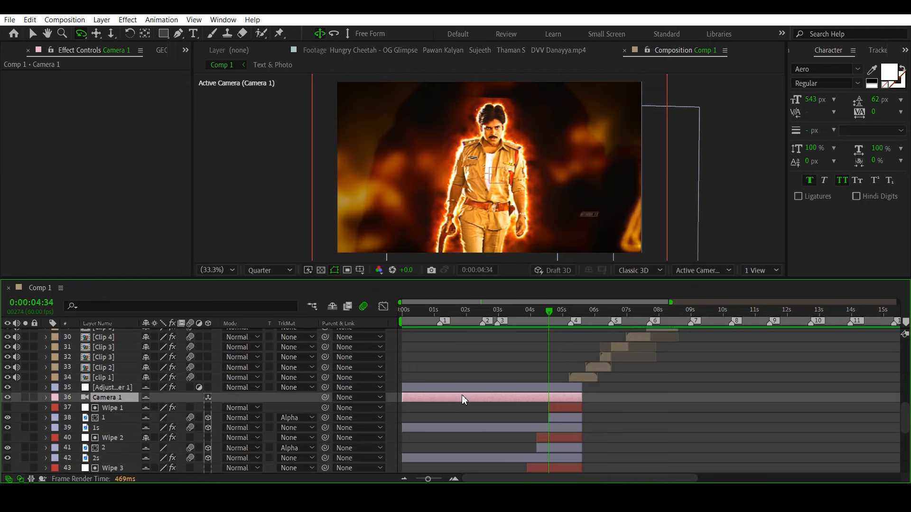
# Reveal the keyframed properties of Camera 1 and check the camera moves between 0:00:00:29 and 0:00:01:38.
pyautogui.press('u')
pyautogui.click(449, 312)
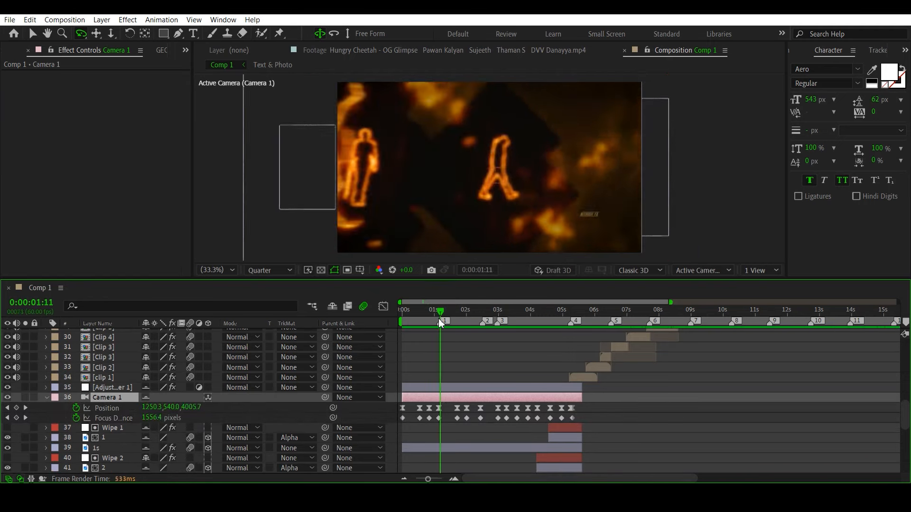
pyautogui.moveTo(450, 323); pyautogui.dragTo(454, 325)
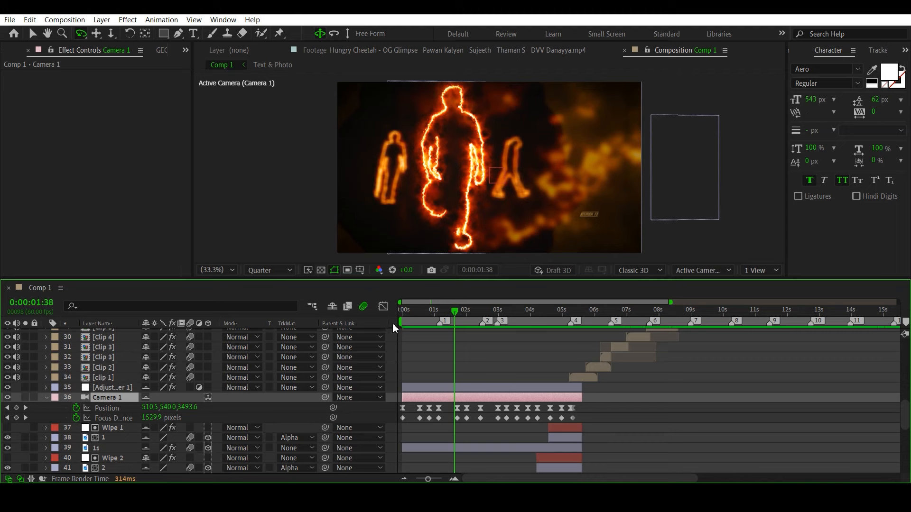
pyautogui.moveTo(419, 309)
pyautogui.mouseDown()
pyautogui.moveTo(406, 319)
pyautogui.moveTo(421, 315)
pyautogui.mouseUp()
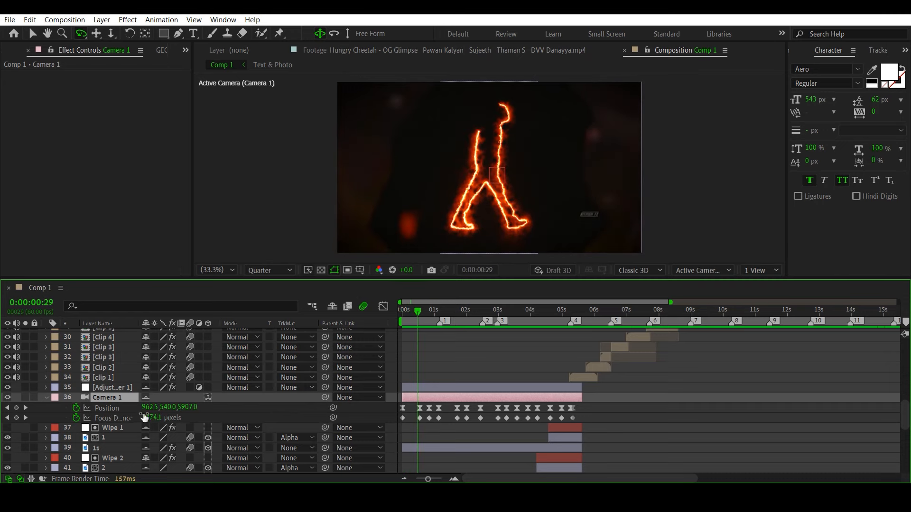
# Examine the speed graph of Camera 1's Position, return to the keyframe view and follow the camera moves up to 0:00:02:22.
pyautogui.click(113, 409)
pyautogui.click(383, 306)
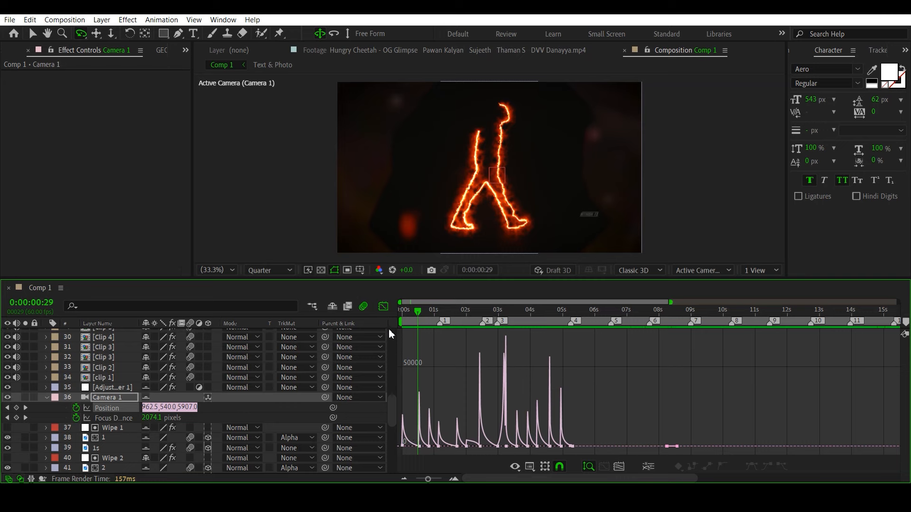
pyautogui.click(383, 307)
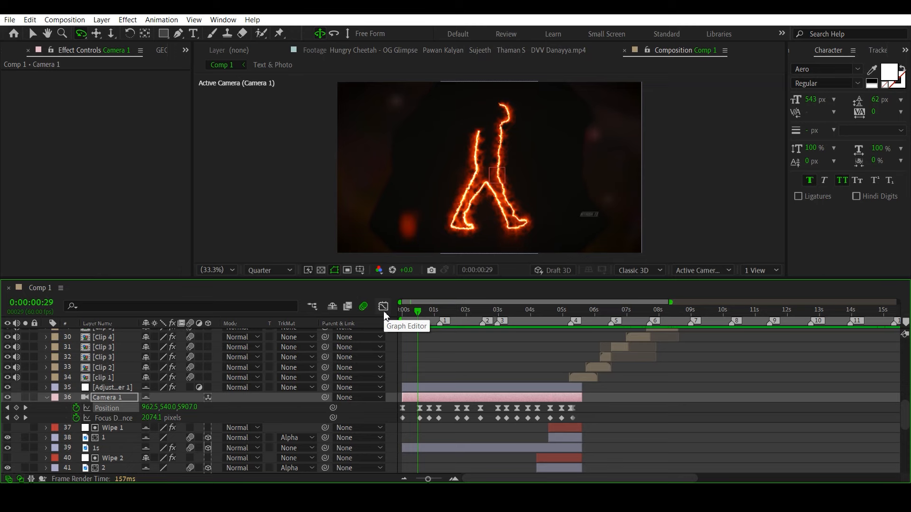
pyautogui.moveTo(418, 312); pyautogui.dragTo(437, 321)
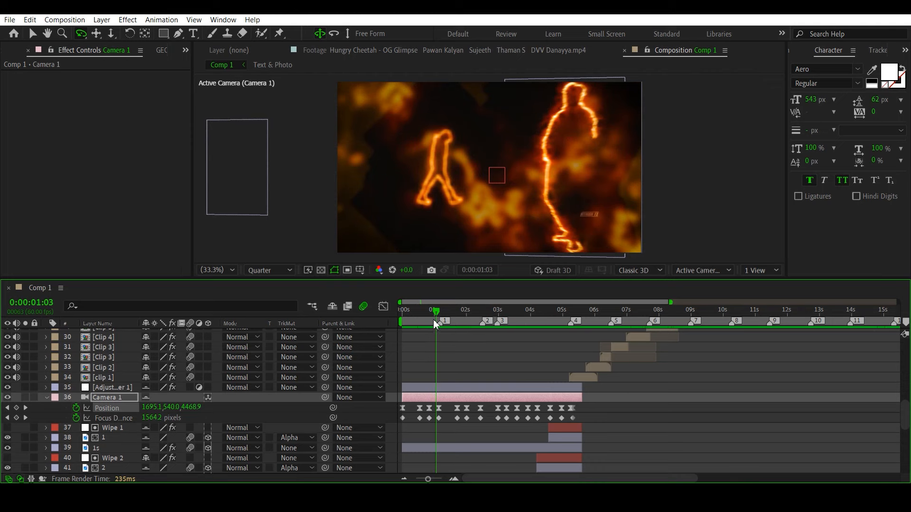
pyautogui.moveTo(437, 311); pyautogui.dragTo(478, 334)
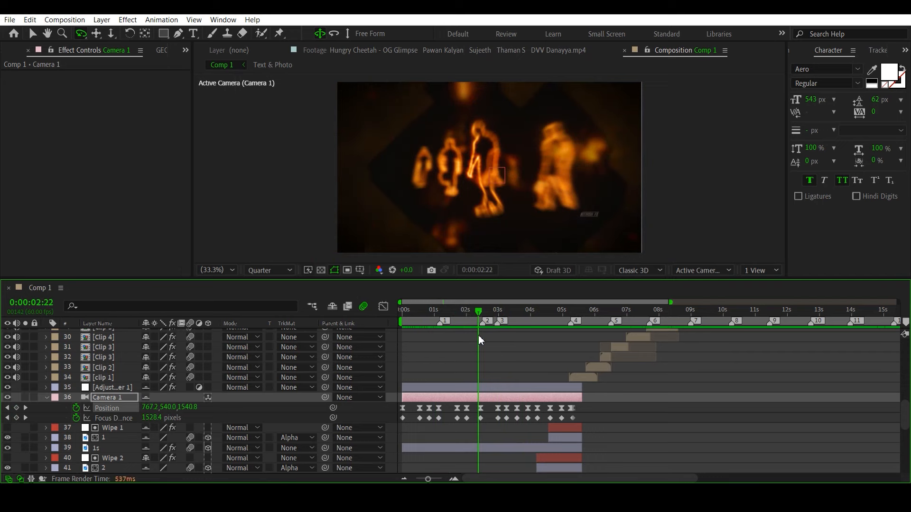
# Recheck the Position graph of Camera 1, close it and review the camera moves from 0:00:02:04 to 0:00:03:26.
pyautogui.click(107, 409)
pyautogui.click(383, 307)
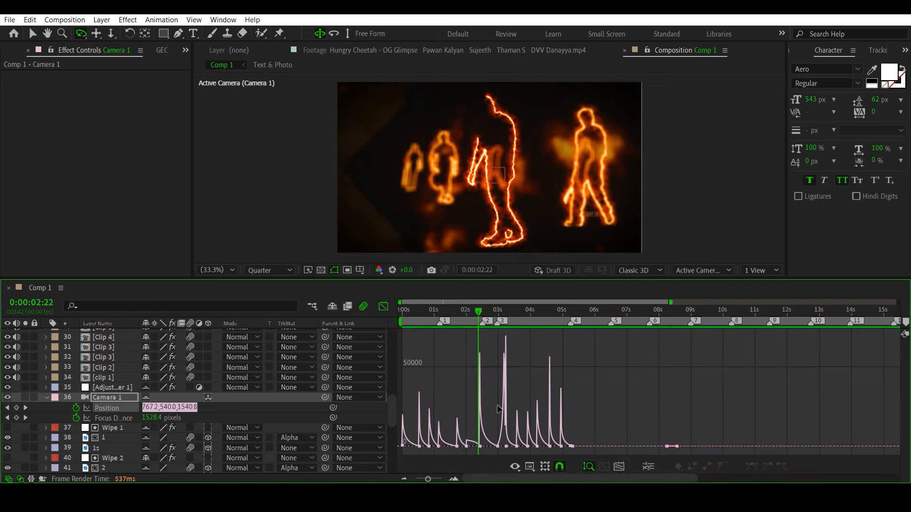
pyautogui.click(382, 307)
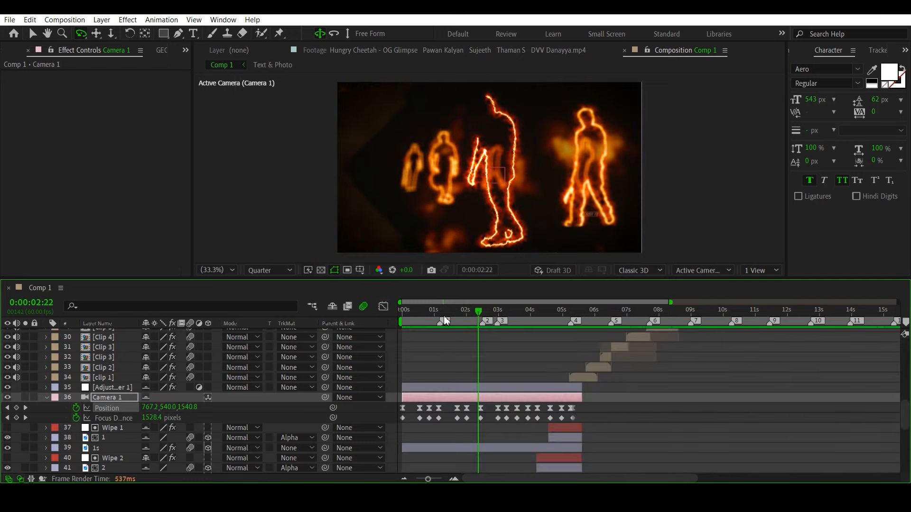
pyautogui.moveTo(458, 311)
pyautogui.mouseDown()
pyautogui.moveTo(451, 313)
pyautogui.moveTo(468, 319)
pyautogui.mouseUp()
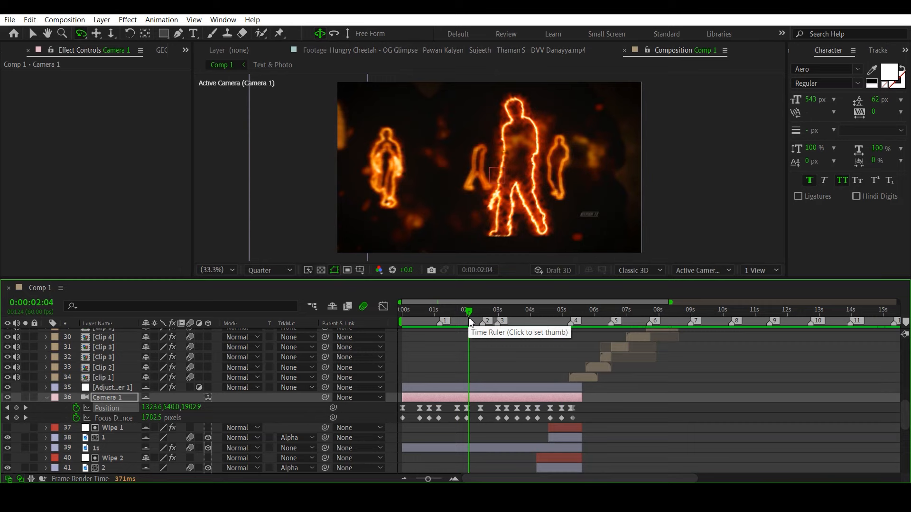
pyautogui.moveTo(471, 322); pyautogui.dragTo(515, 321)
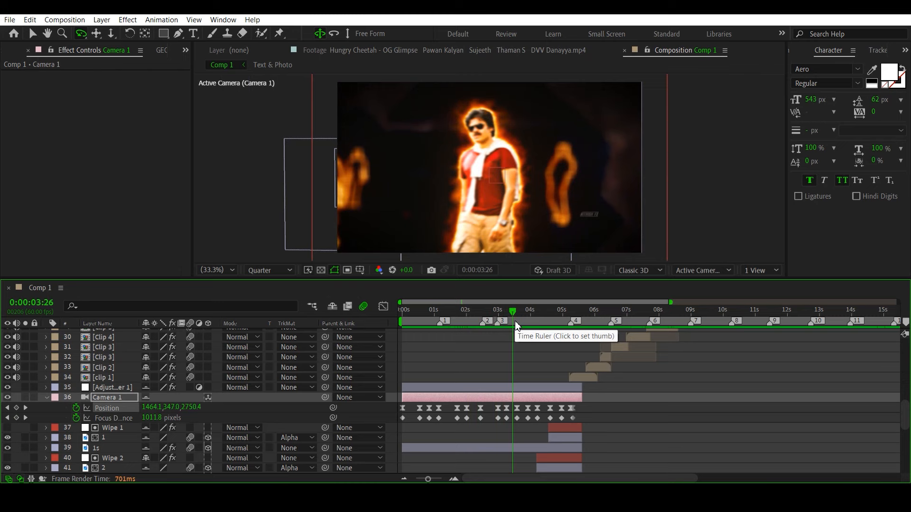
# Switch to the Selection tool, collapse Camera 1's properties and review the end of the photo intro up to 0:00:05:34.
pyautogui.click(33, 33)
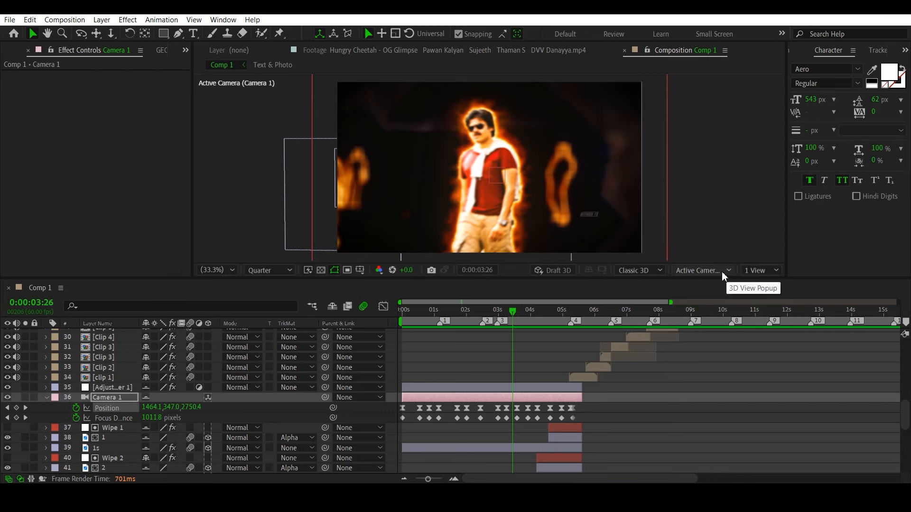
pyautogui.click(47, 399)
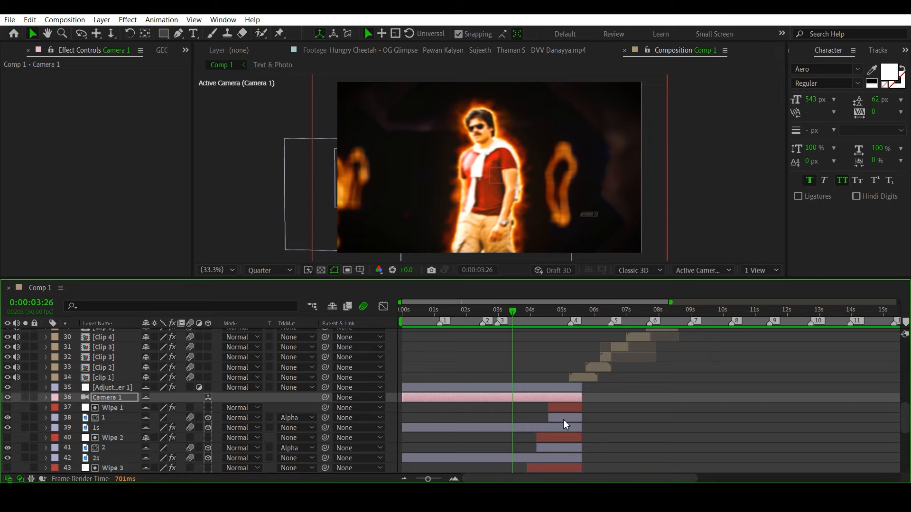
pyautogui.moveTo(524, 319); pyautogui.dragTo(560, 321)
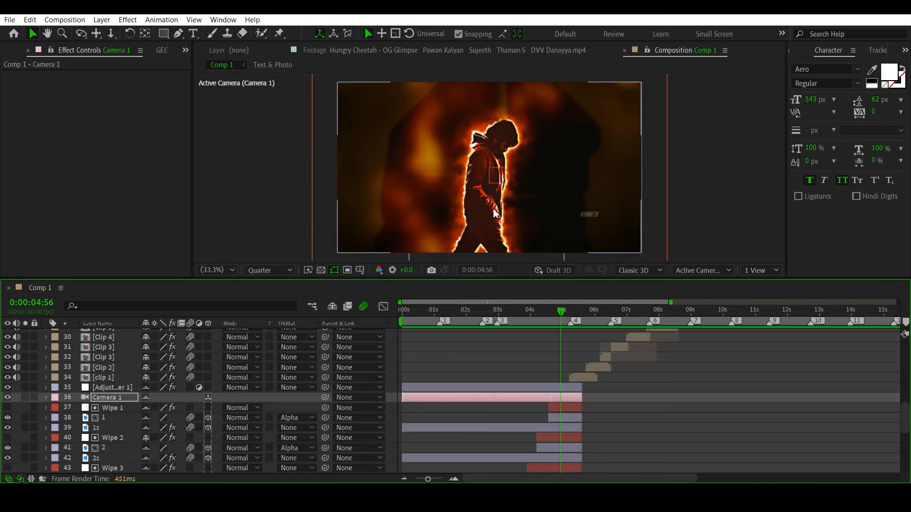
pyautogui.moveTo(562, 317); pyautogui.dragTo(580, 328)
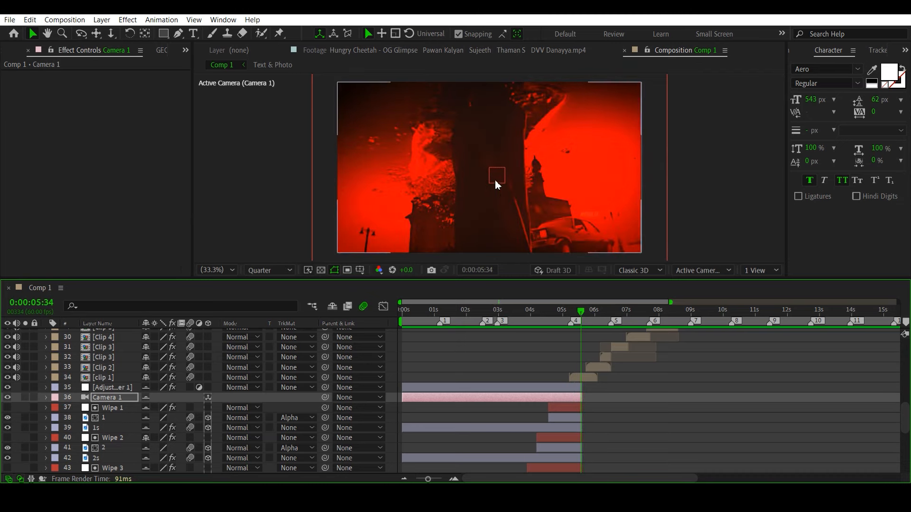
# Select the clip 1 layer and review its Tint, Motion Tile, Twitch and S_Flicker effects, dismissing the download notifications.
pyautogui.click(582, 378)
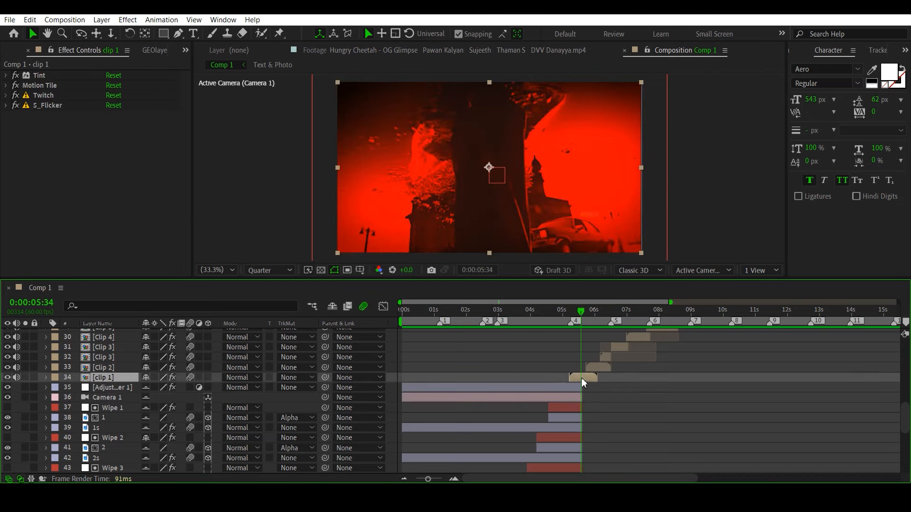
pyautogui.click(7, 75)
pyautogui.click(6, 75)
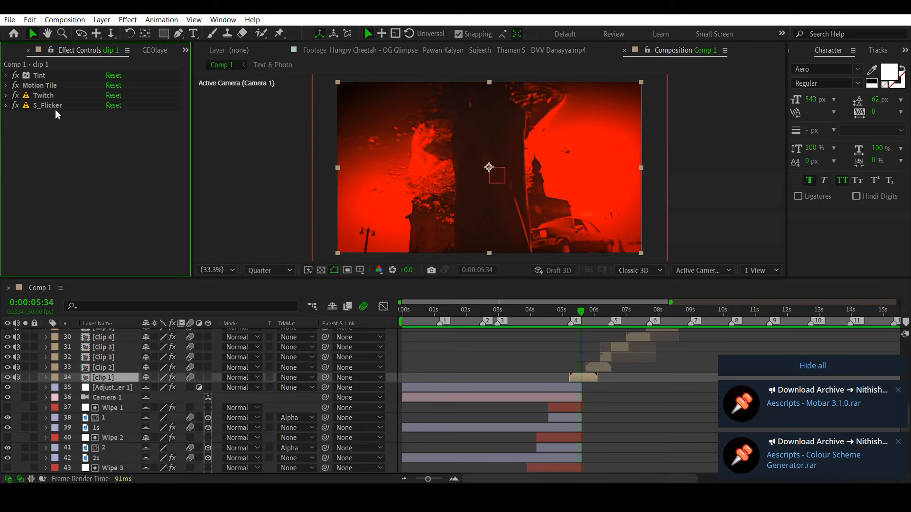
pyautogui.click(828, 369)
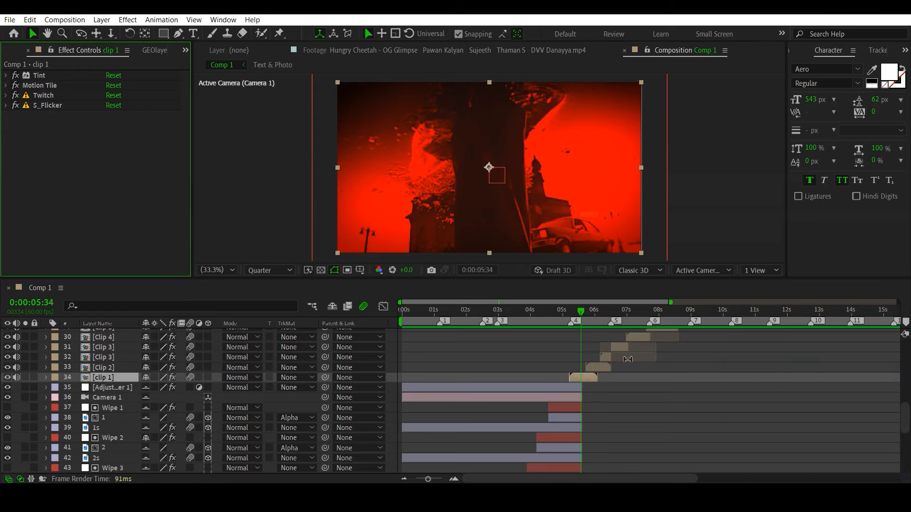
# Examine the transition from clip 1 into Clip 2 frame by frame between 0:00:05:36 and 0:00:05:53.
pyautogui.moveTo(579, 315); pyautogui.dragTo(582, 320)
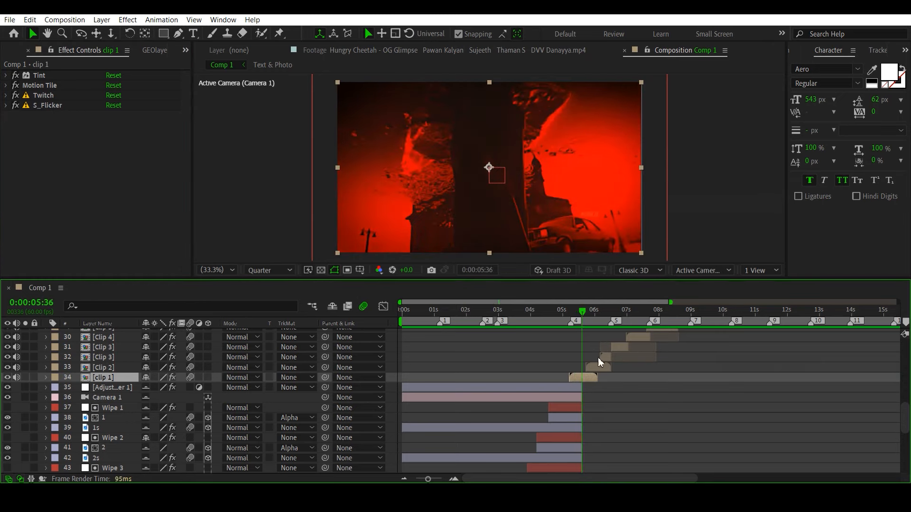
pyautogui.click(586, 315)
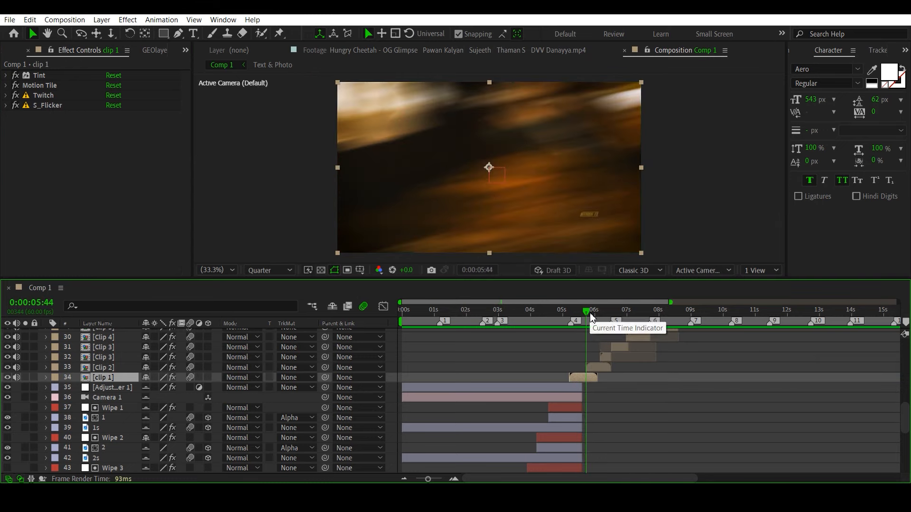
pyautogui.moveTo(587, 314); pyautogui.dragTo(585, 315)
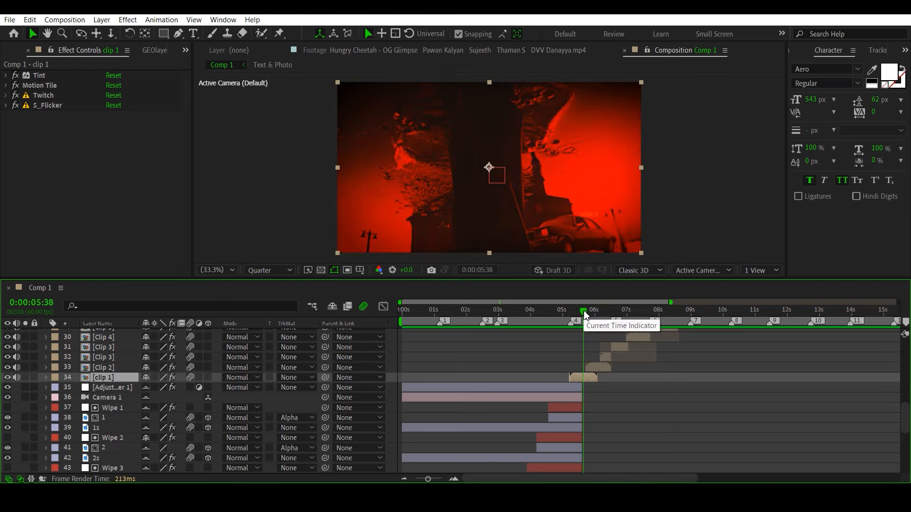
pyautogui.moveTo(585, 315); pyautogui.dragTo(588, 314)
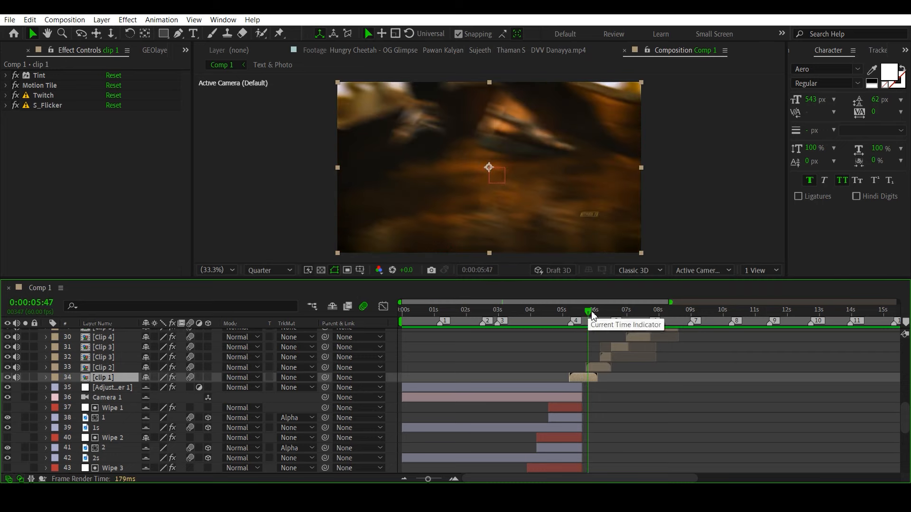
pyautogui.moveTo(591, 315); pyautogui.dragTo(597, 317)
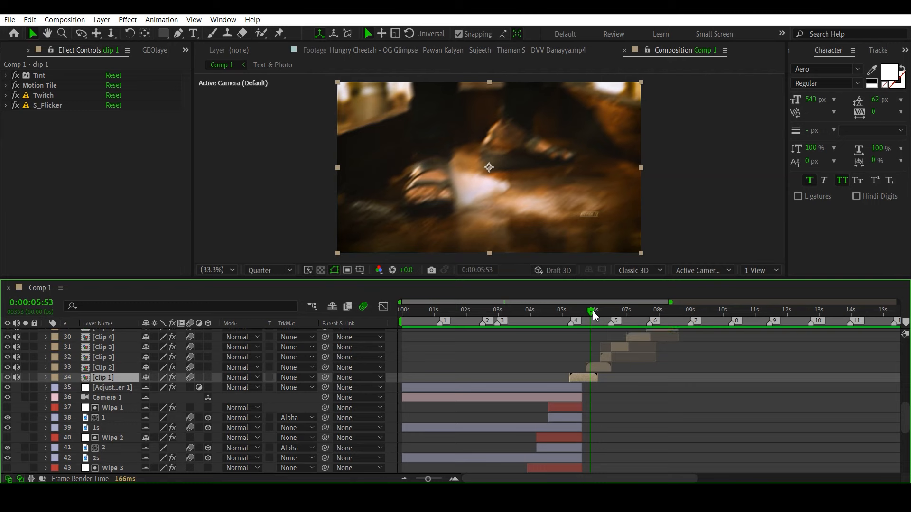
pyautogui.moveTo(593, 315)
pyautogui.mouseDown()
pyautogui.moveTo(603, 319)
pyautogui.moveTo(588, 317)
pyautogui.mouseUp()
# Select Clip 2, review its effects including Twixtor Pro and check the slow-motion footage up to 0:00:06:17.
pyautogui.click(596, 368)
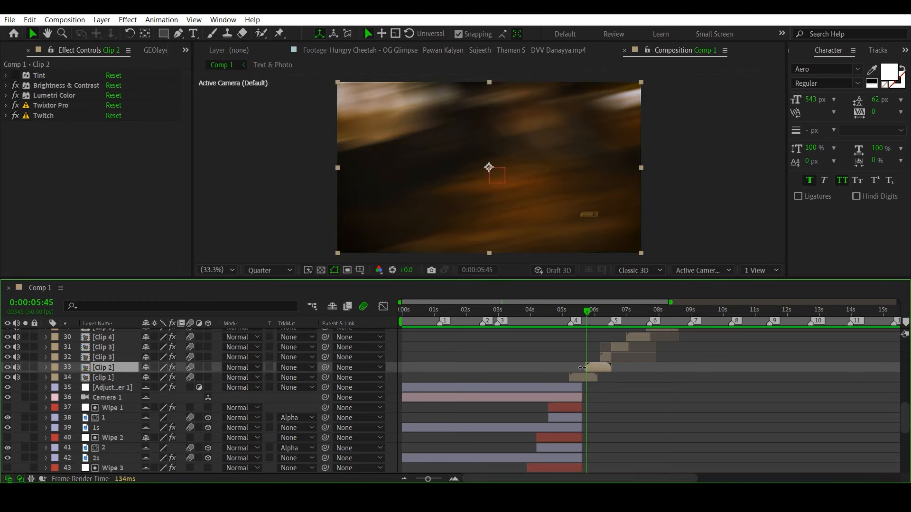
pyautogui.moveTo(589, 315); pyautogui.dragTo(592, 316)
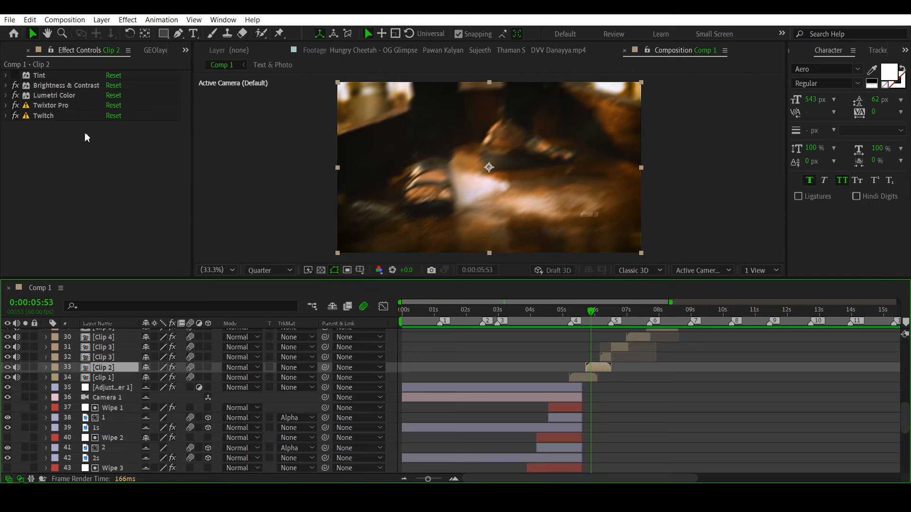
pyautogui.click(54, 106)
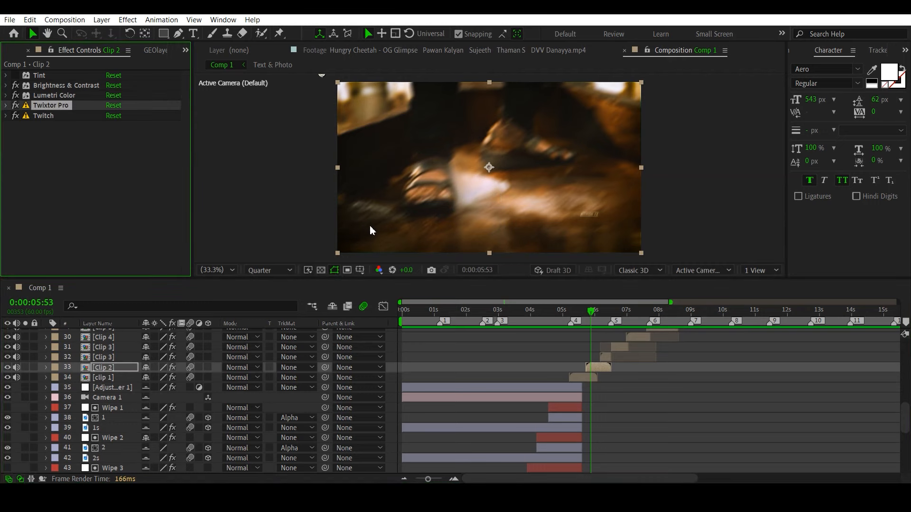
pyautogui.moveTo(591, 313); pyautogui.dragTo(604, 317)
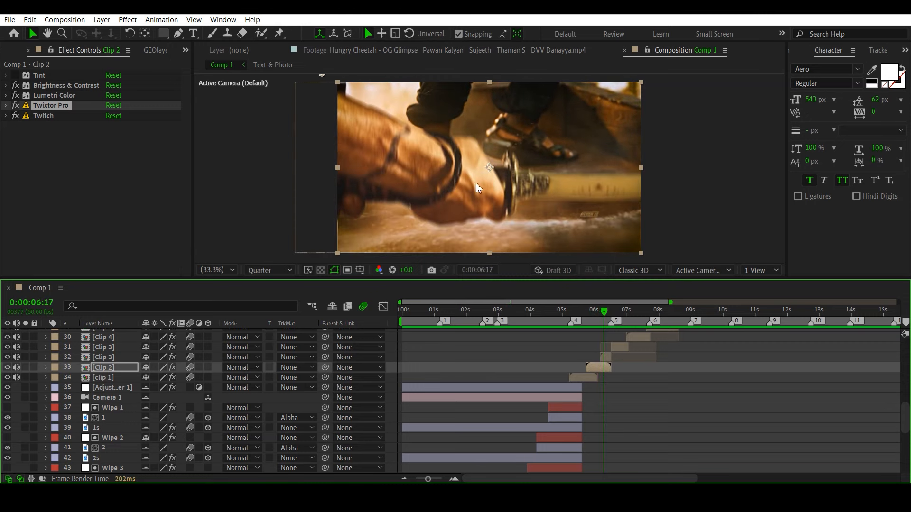
# Zoom in on the timeline around layer 32, Clip 3, and open that precomposition.
pyautogui.click(610, 357)
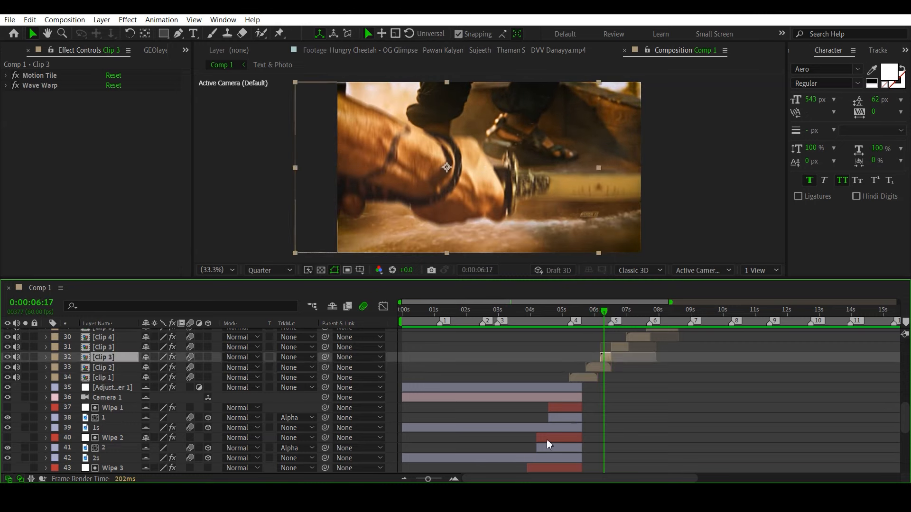
pyautogui.moveTo(428, 479); pyautogui.dragTo(434, 479)
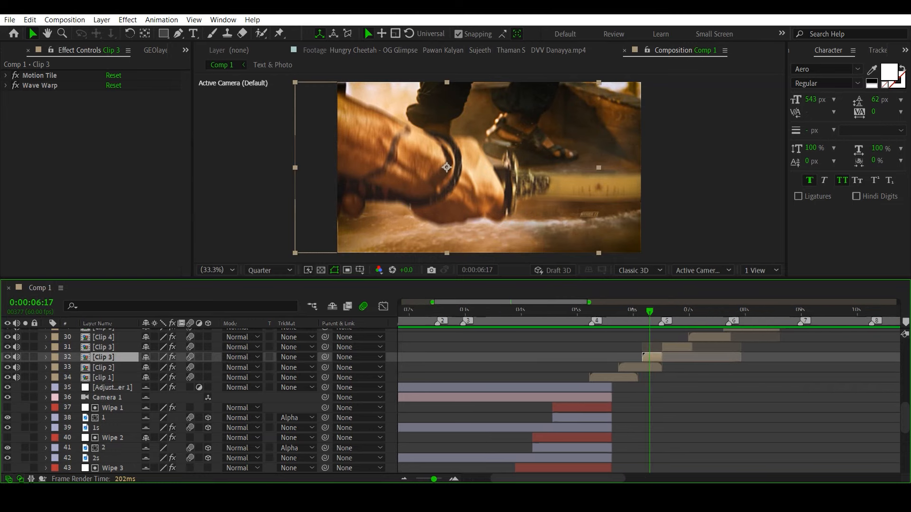
pyautogui.doubleClick(650, 356)
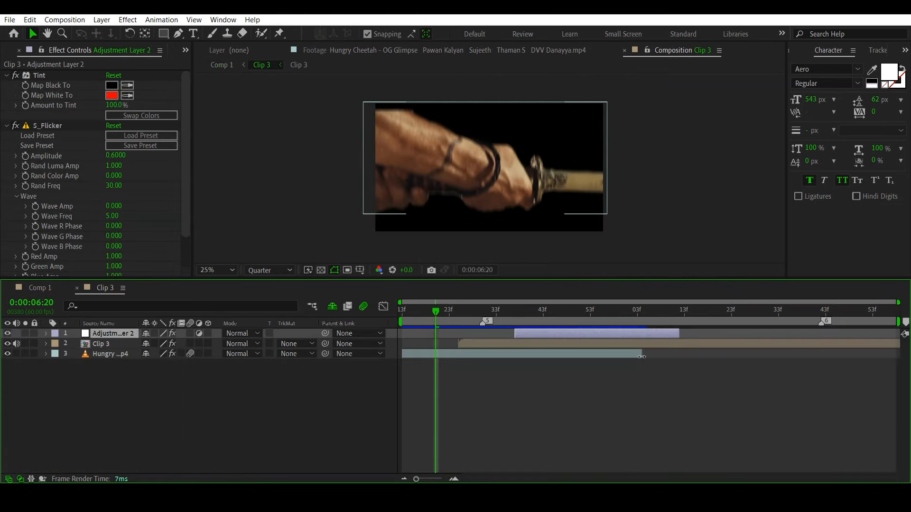
# Inspect the masked hand-and-sword footage layer and its rise into frame in Clip 3 between 0:00:06:13 and 0:00:06:37.
pyautogui.moveTo(456, 316); pyautogui.dragTo(395, 324)
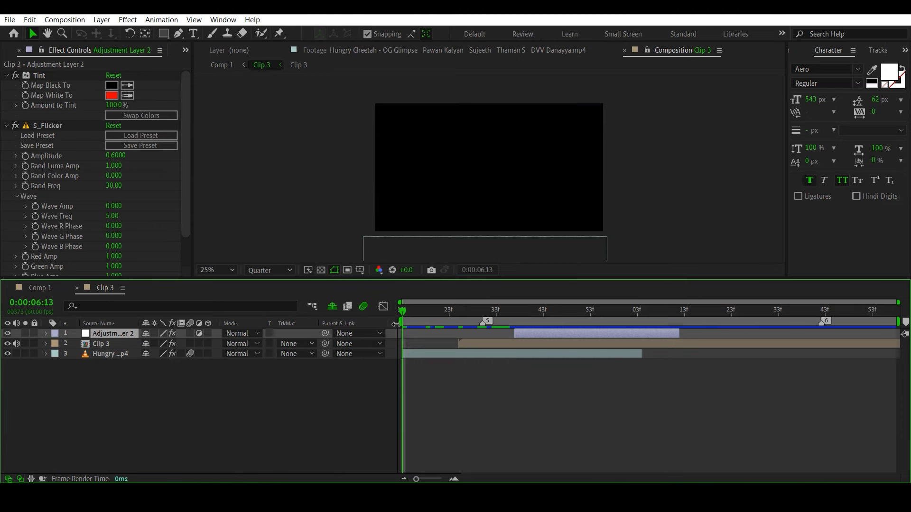
pyautogui.moveTo(433, 312)
pyautogui.mouseDown()
pyautogui.moveTo(460, 332)
pyautogui.moveTo(449, 315)
pyautogui.mouseUp()
pyautogui.click(434, 354)
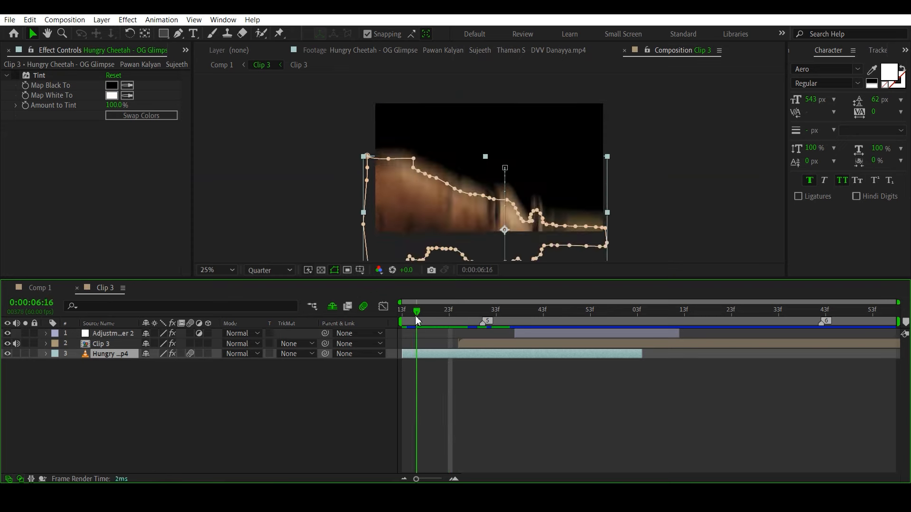
pyautogui.click(428, 318)
pyautogui.click(449, 385)
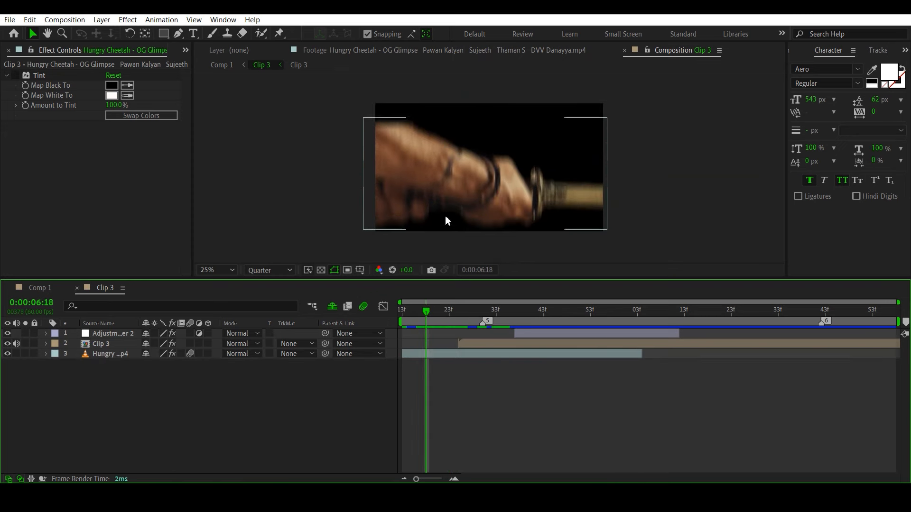
pyautogui.click(408, 317)
pyautogui.moveTo(410, 321); pyautogui.dragTo(513, 340)
# Select Adjustment Layer 2 and review its Tint and S_Flicker settings and the red flicker up to 0:00:06:46.
pyautogui.click(525, 331)
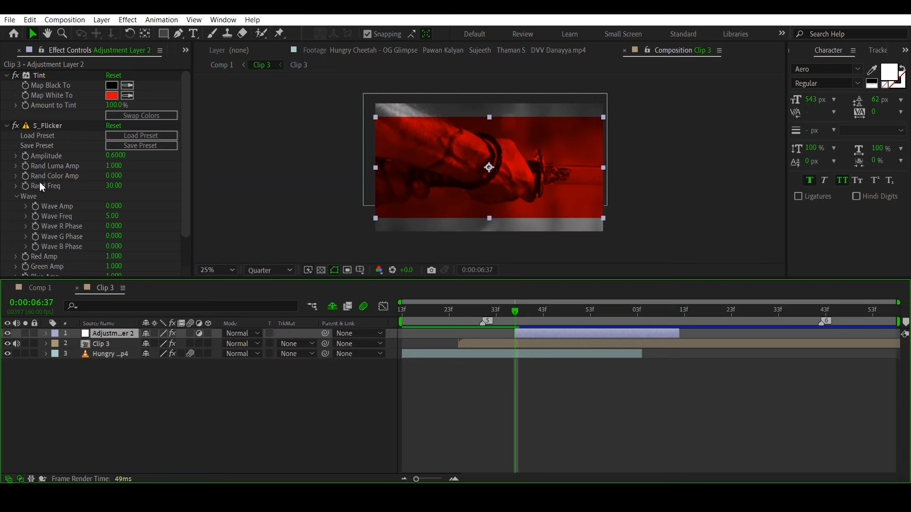
pyautogui.scroll(-2, 38, 183)
pyautogui.scroll(2, 40, 178)
pyautogui.moveTo(519, 311); pyautogui.dragTo(561, 323)
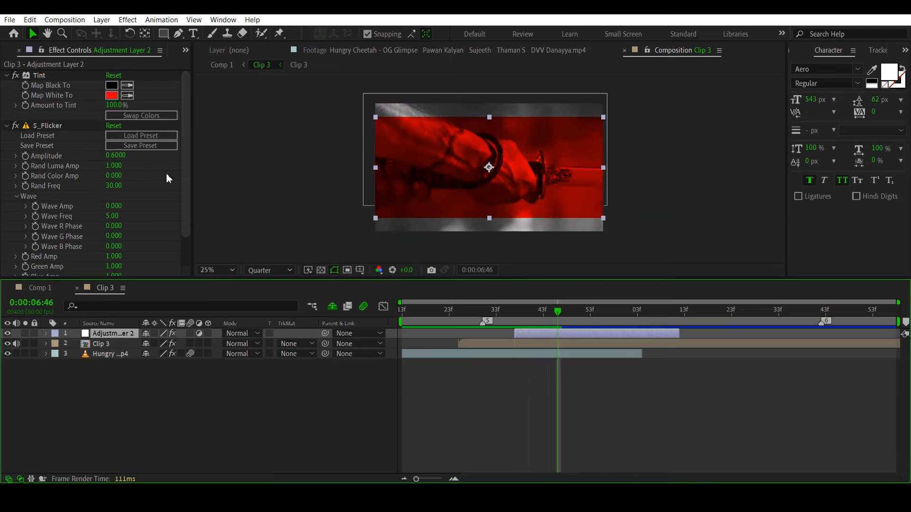
# Toggle the Tint effect on Adjustment Layer 2 off and back on to compare the footage at 0:00:06:46.
pyautogui.click(15, 75)
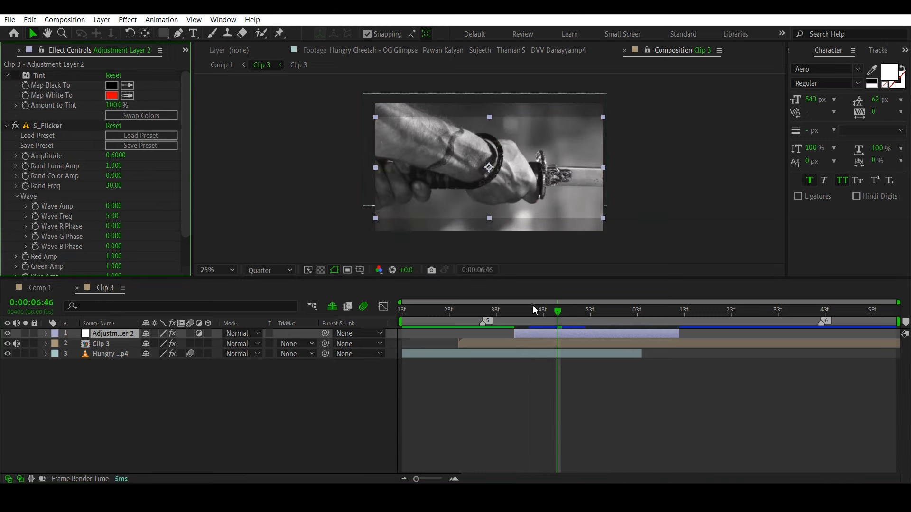
pyautogui.moveTo(534, 308); pyautogui.dragTo(558, 318)
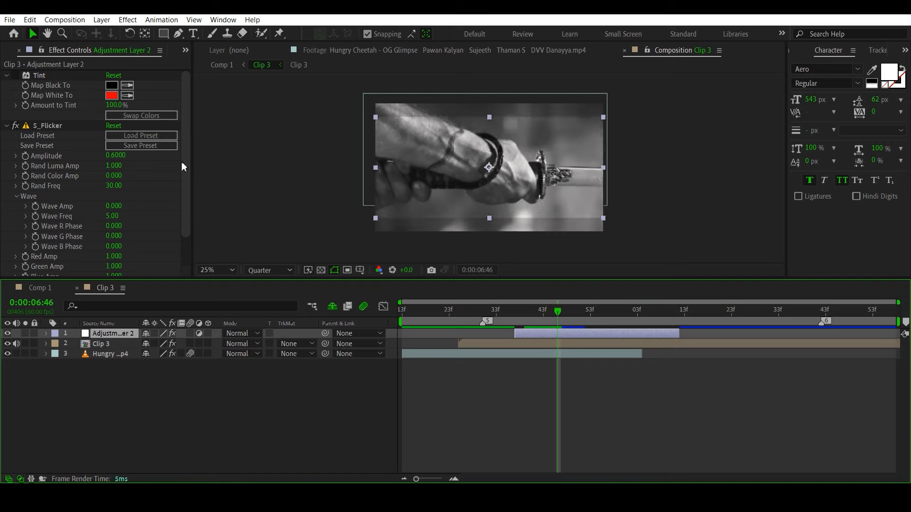
pyautogui.click(16, 75)
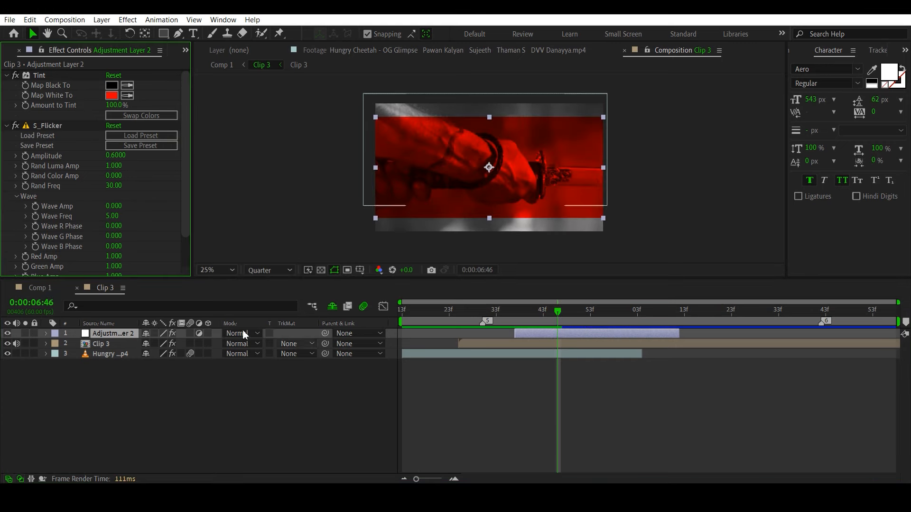
# Close the Clip 3 precomposition and review the warped red shot in Comp 1 up to 0:00:06:52, including its Wave Warp settings.
pyautogui.click(77, 288)
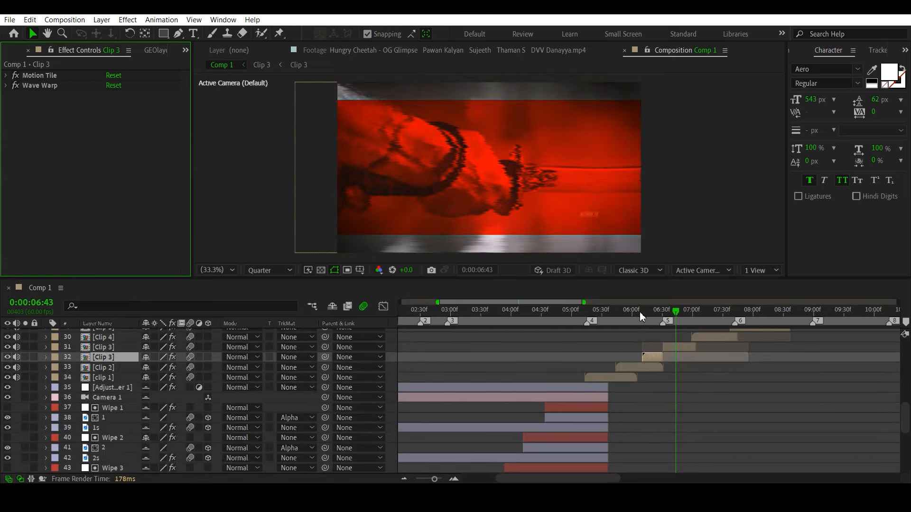
pyautogui.moveTo(640, 314); pyautogui.dragTo(685, 333)
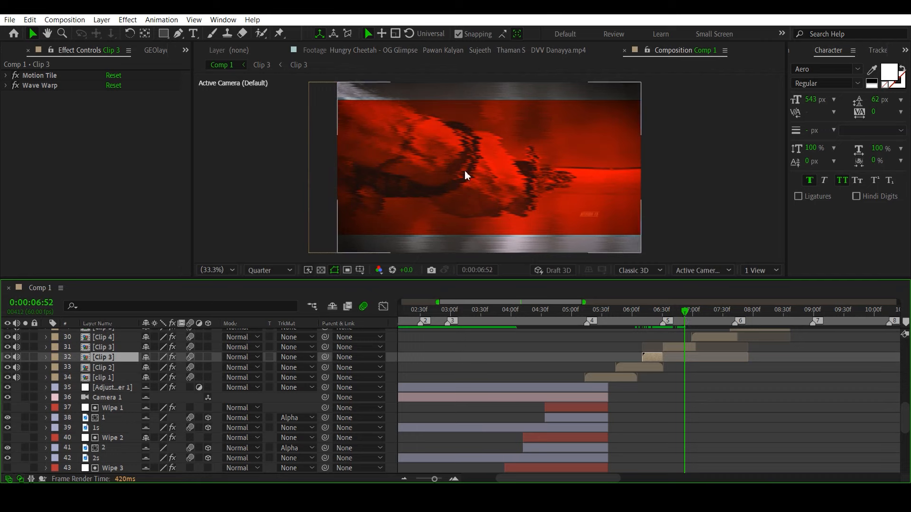
pyautogui.click(7, 86)
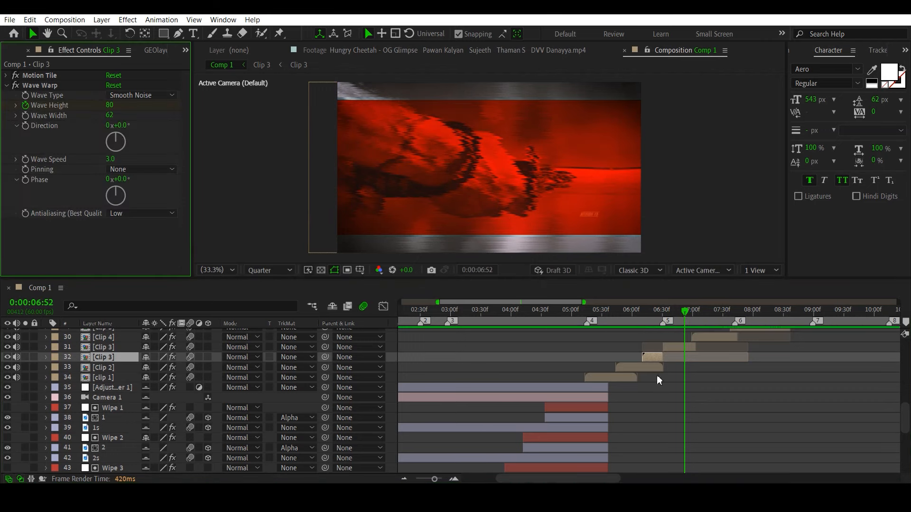
# Select Clip 4 on layer 30 and check its footage up to 0:00:07:48.
pyautogui.click(707, 335)
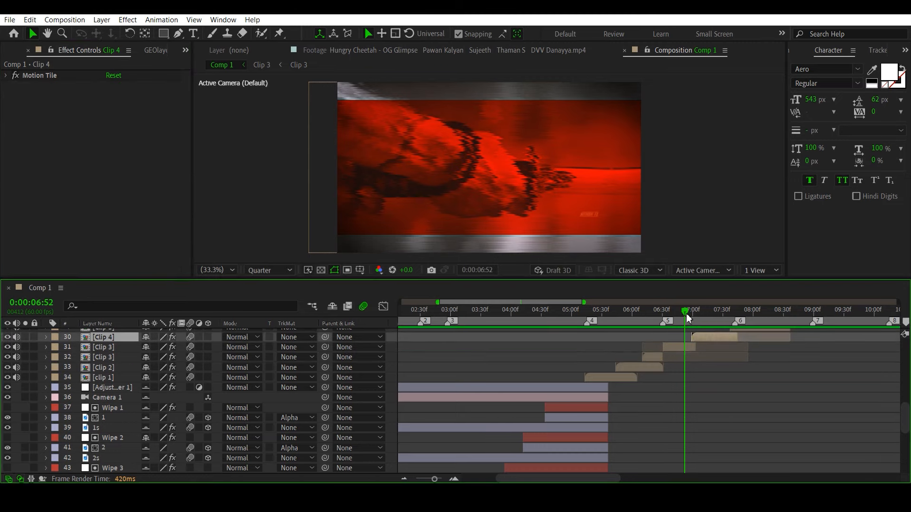
pyautogui.click(692, 312)
pyautogui.moveTo(694, 317); pyautogui.dragTo(739, 324)
pyautogui.scroll(3, 710, 433)
# Select Clip 5, check its movement from 0:00:07:41 to 0:00:08:01 and review its Twitch and transform keyframes.
pyautogui.click(736, 354)
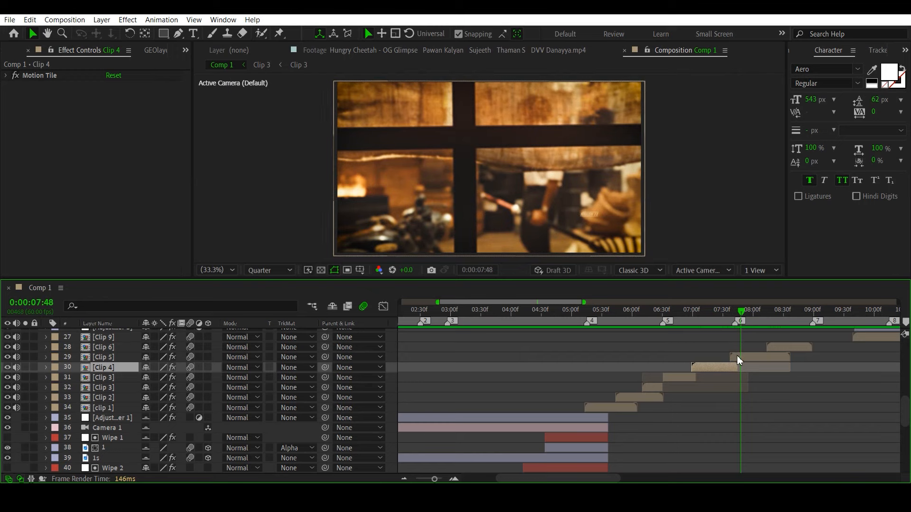
pyautogui.moveTo(736, 310); pyautogui.dragTo(733, 310)
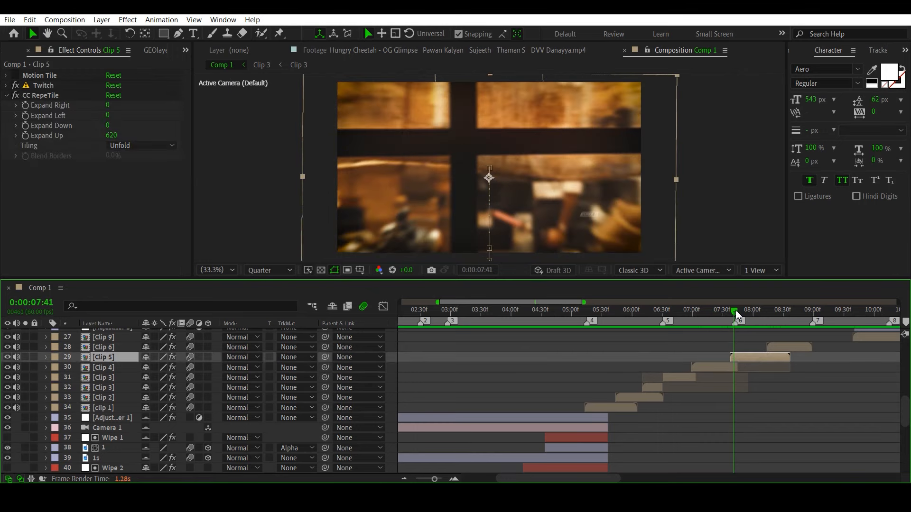
pyautogui.moveTo(735, 311); pyautogui.dragTo(753, 323)
pyautogui.press('u')
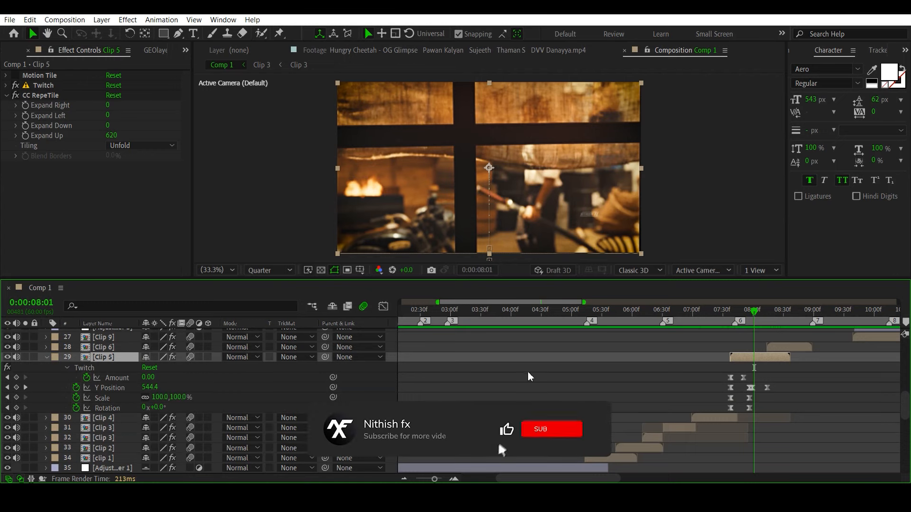
pyautogui.click(46, 357)
# Select Clip 6 at 0:00:08:19, review its Lumetri Color, Twitch and transform keyframes and check the footage up to 0:00:09:15.
pyautogui.click(762, 317)
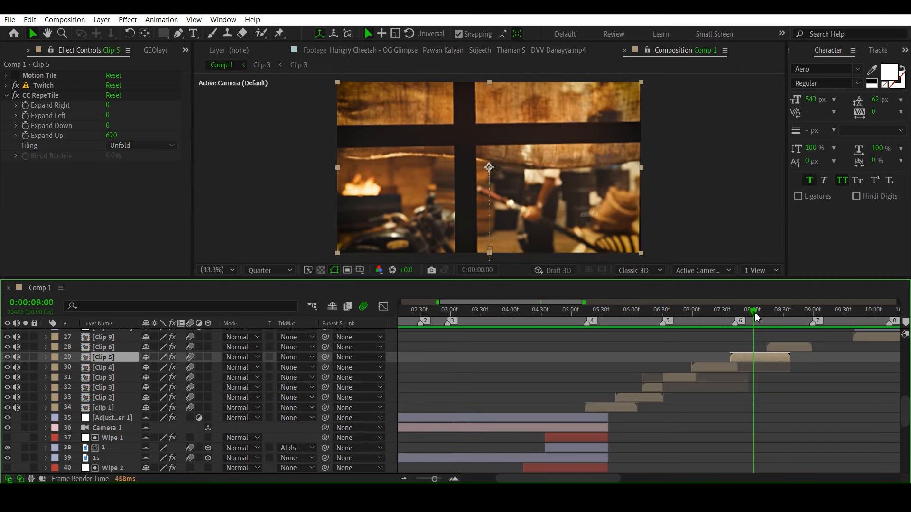
pyautogui.moveTo(763, 321); pyautogui.dragTo(771, 329)
pyautogui.click(776, 348)
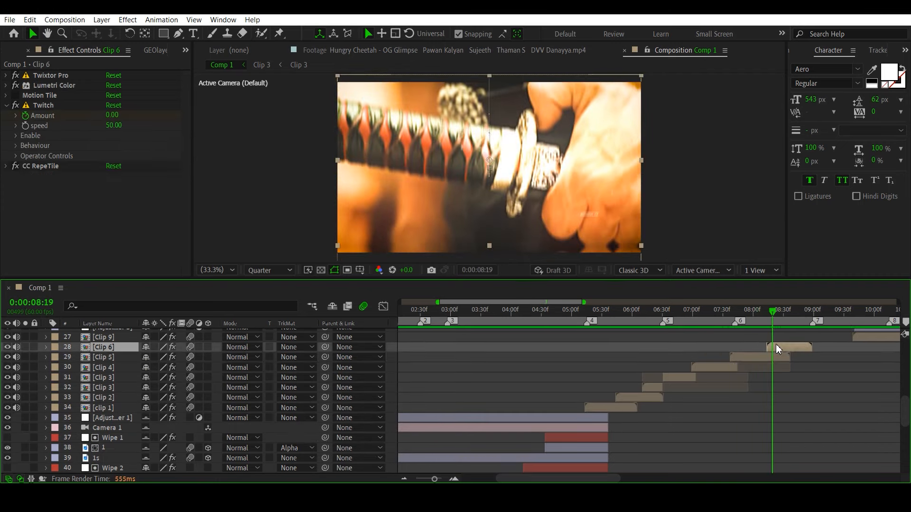
pyautogui.press('u')
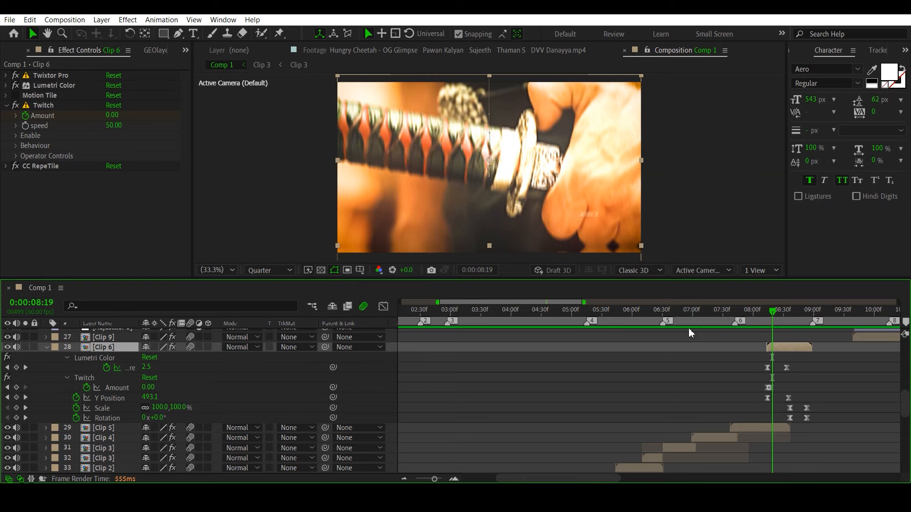
pyautogui.click(46, 348)
pyautogui.click(784, 312)
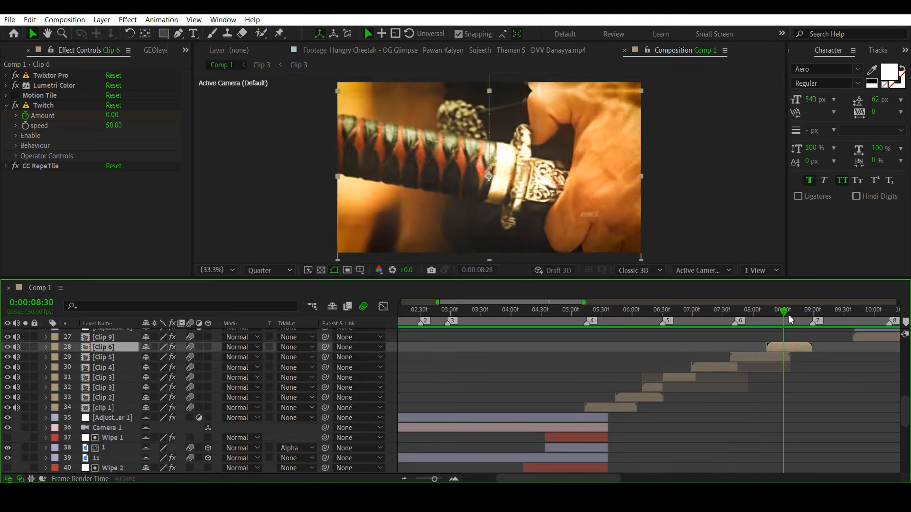
pyautogui.moveTo(789, 320); pyautogui.dragTo(829, 333)
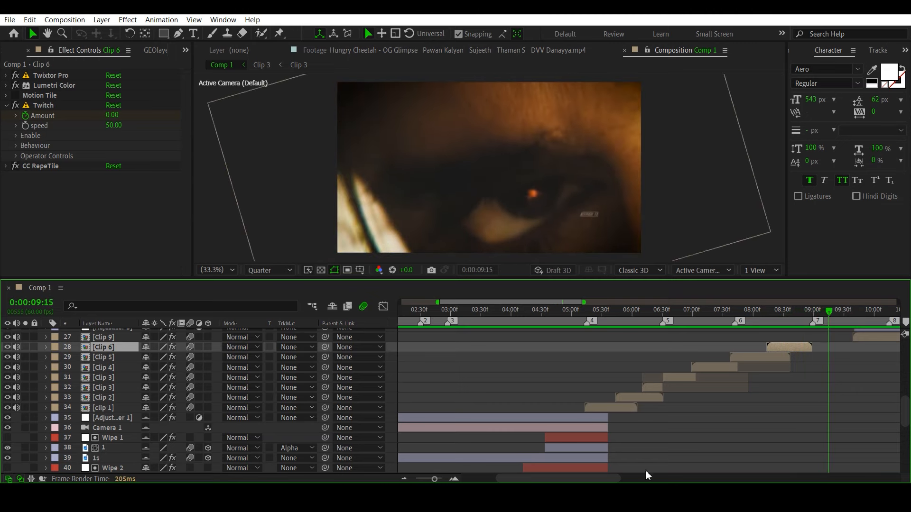
# Examine the zoom transition through the eye from Clip 7 into the jail scene between 0:00:09:15 and 0:00:09:57.
pyautogui.hscroll(6, 625, 476)
pyautogui.scroll(3, 705, 429)
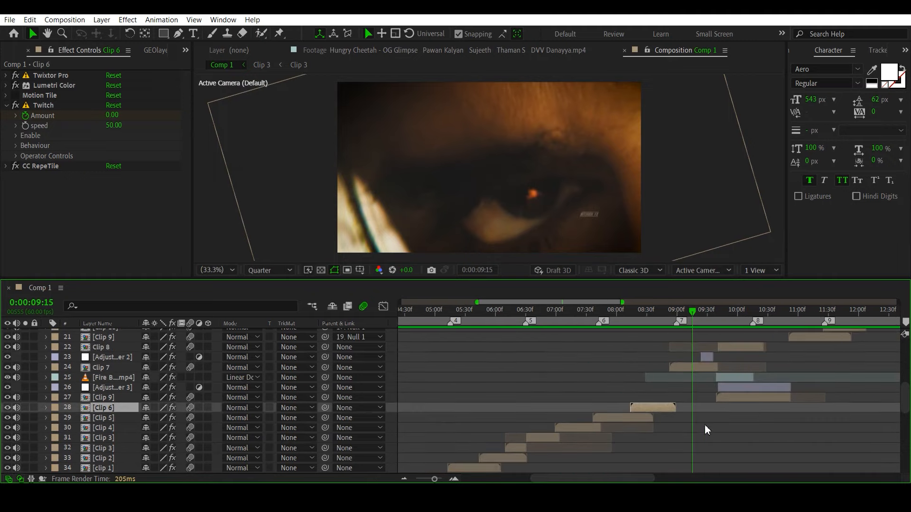
pyautogui.moveTo(695, 311); pyautogui.dragTo(704, 309)
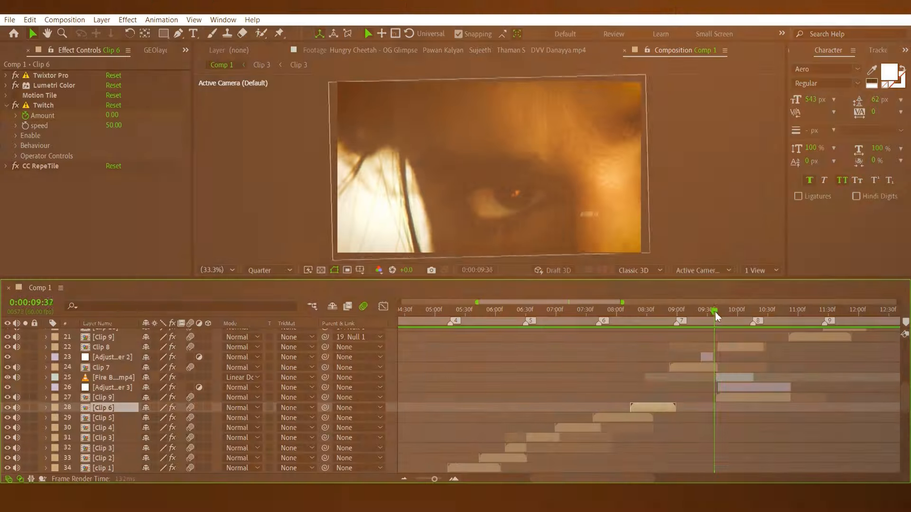
pyautogui.moveTo(716, 310)
pyautogui.mouseDown()
pyautogui.moveTo(735, 314)
pyautogui.moveTo(723, 316)
pyautogui.mouseUp()
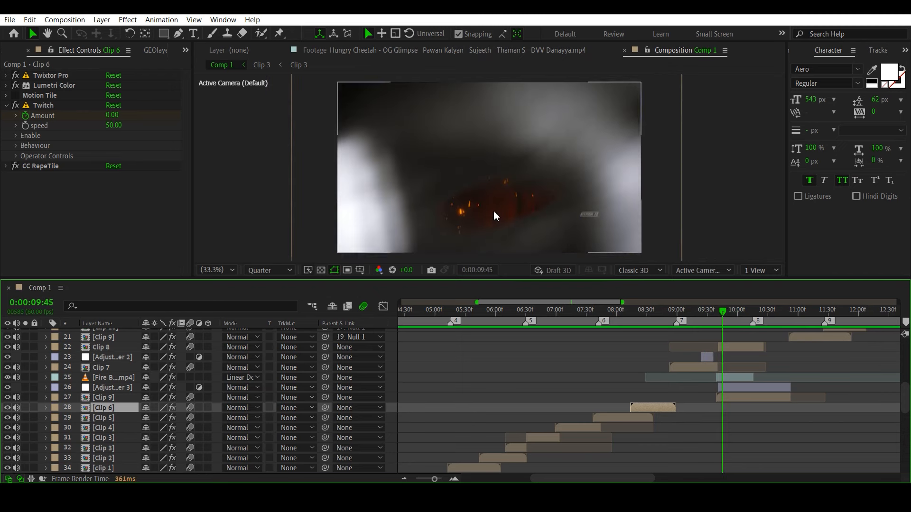
pyautogui.click(713, 314)
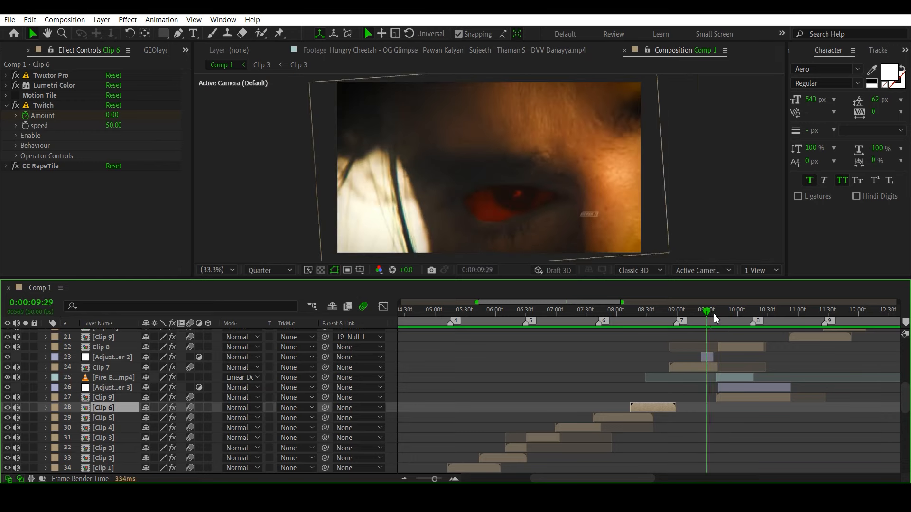
pyautogui.moveTo(715, 315); pyautogui.dragTo(723, 320)
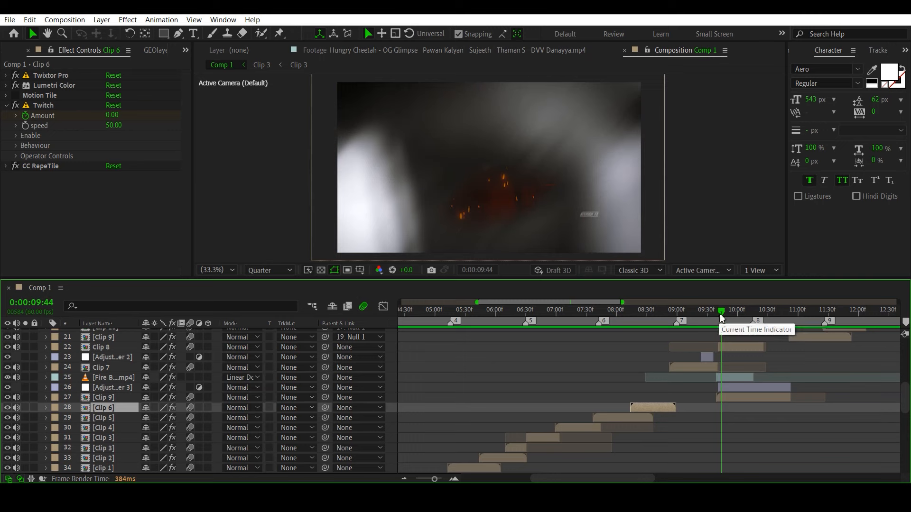
pyautogui.moveTo(722, 314); pyautogui.dragTo(728, 316)
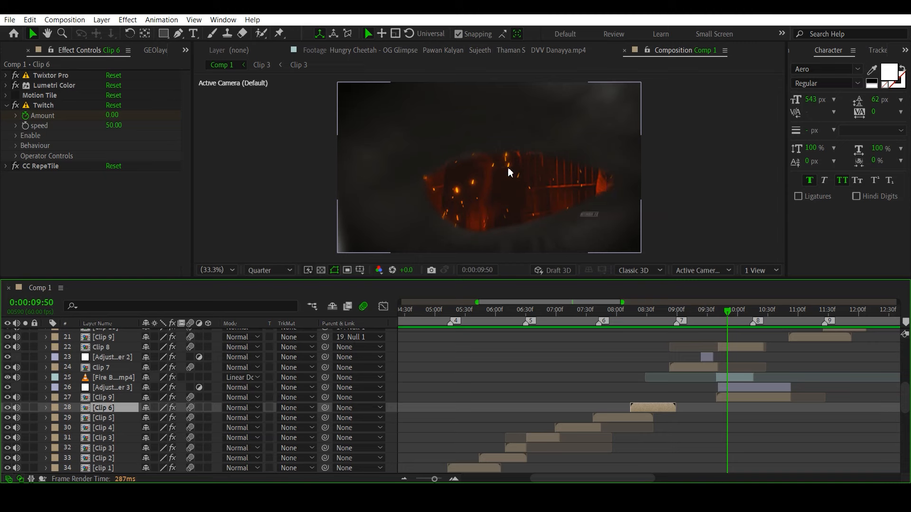
pyautogui.moveTo(727, 316)
pyautogui.mouseDown()
pyautogui.moveTo(736, 317)
pyautogui.moveTo(714, 313)
pyautogui.moveTo(735, 314)
pyautogui.mouseUp()
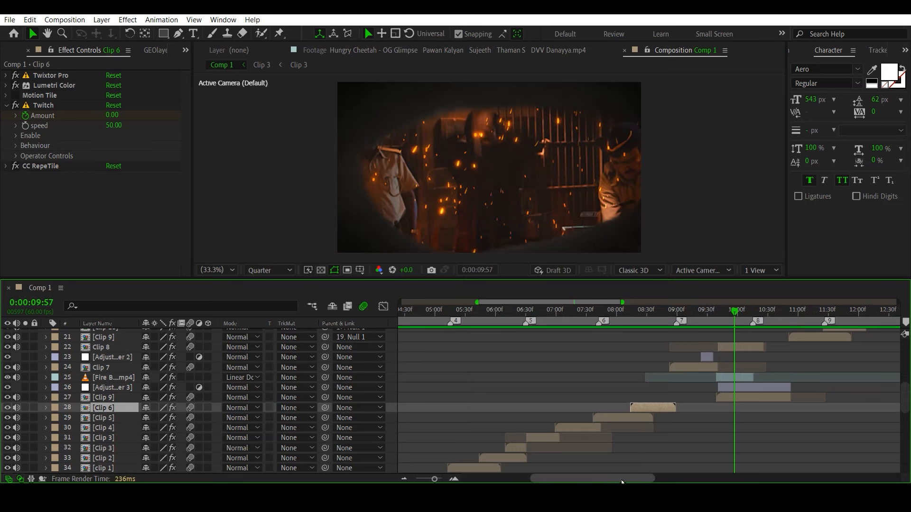
# Select the fire sparks layer 25 and review its blending mode and Lumetri Color basic correction settings.
pyautogui.moveTo(621, 481); pyautogui.dragTo(658, 482)
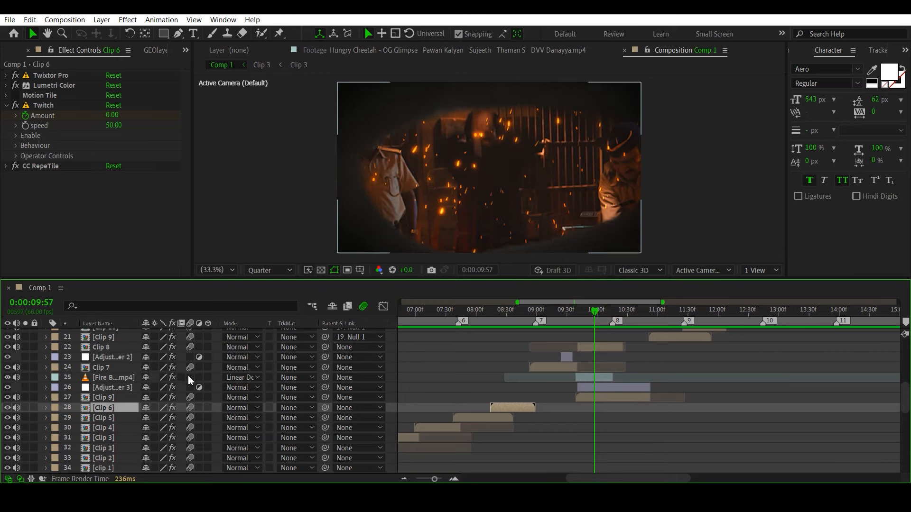
pyautogui.click(108, 378)
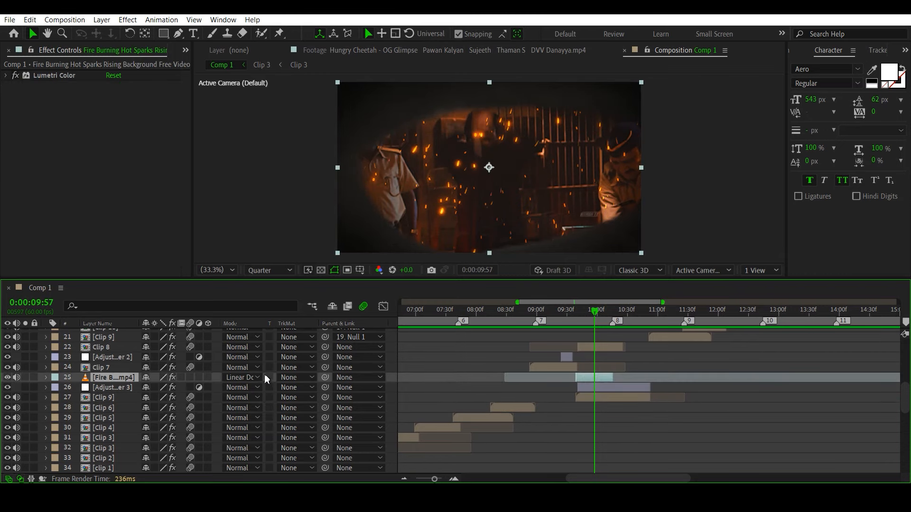
pyautogui.click(257, 377)
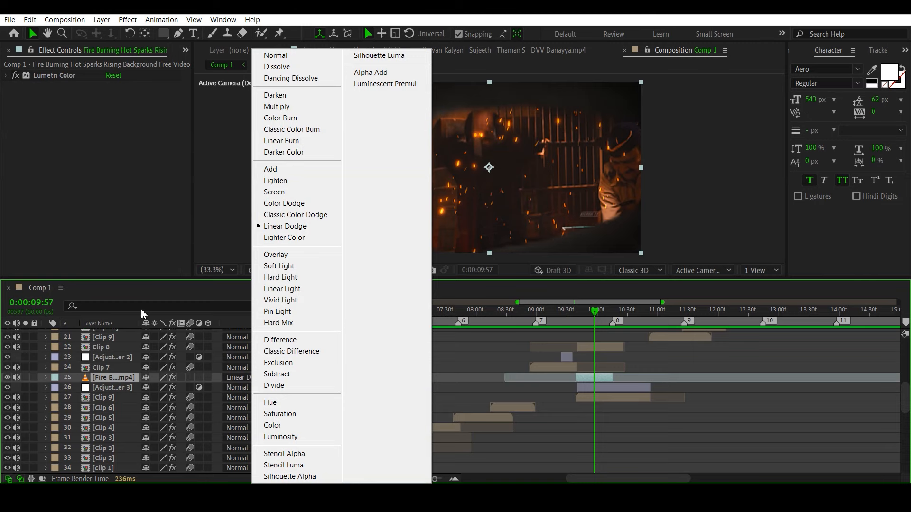
pyautogui.click(76, 161)
pyautogui.click(8, 76)
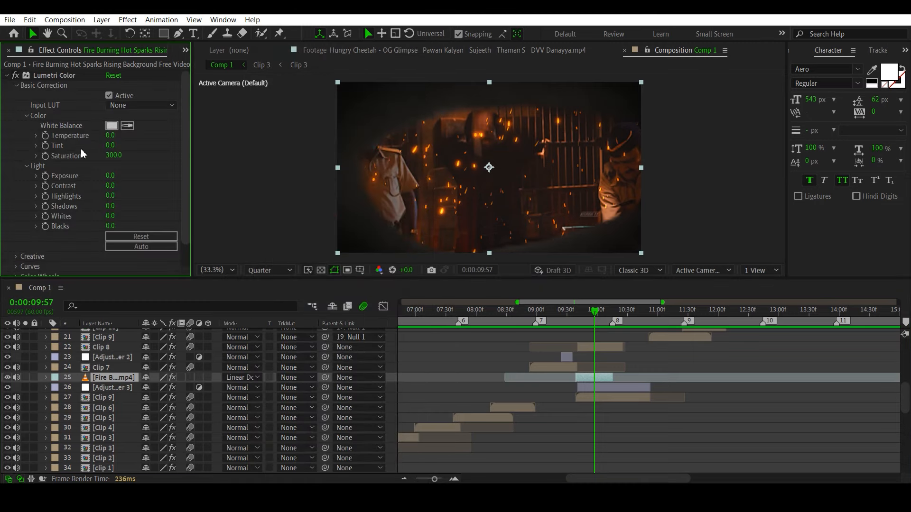
pyautogui.click(617, 419)
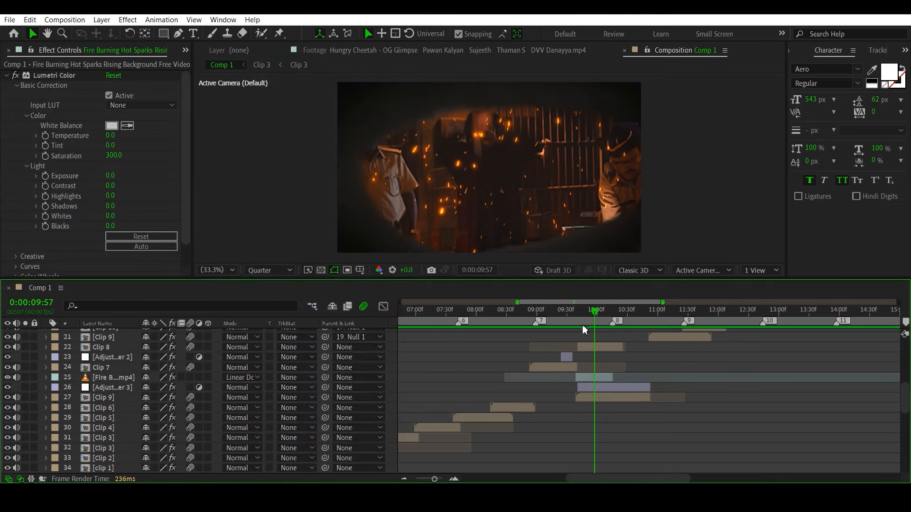
# Check the jail scene up to 0:00:10:40 and review the audio levels of Clip 9 on layer 27.
pyautogui.moveTo(595, 311); pyautogui.dragTo(637, 333)
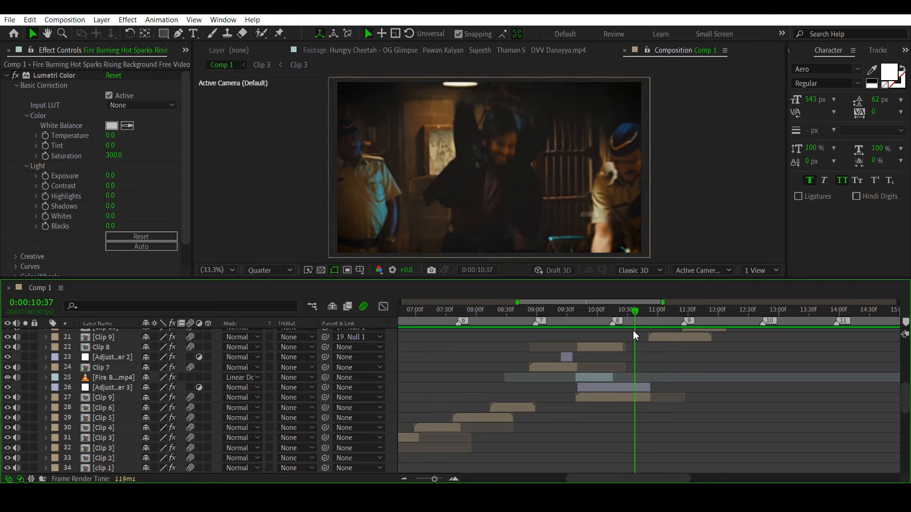
pyautogui.click(600, 399)
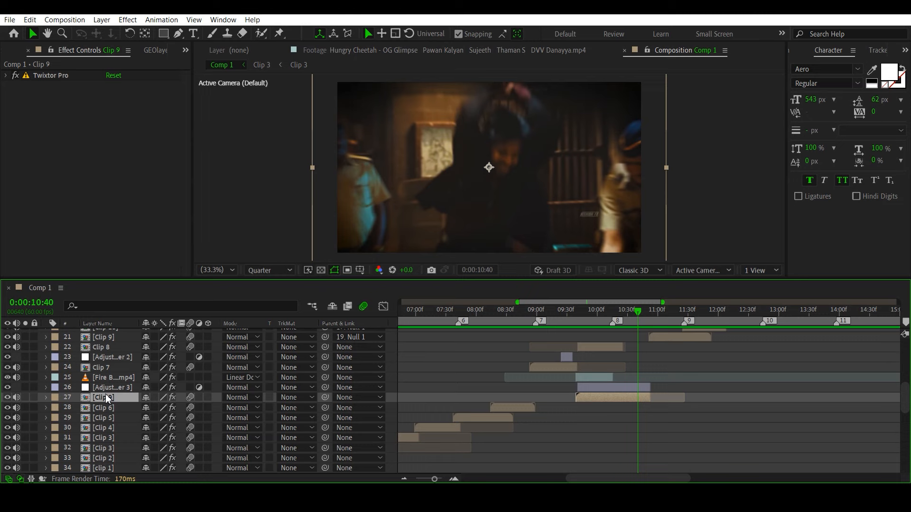
pyautogui.press('l')
pyautogui.press('l')
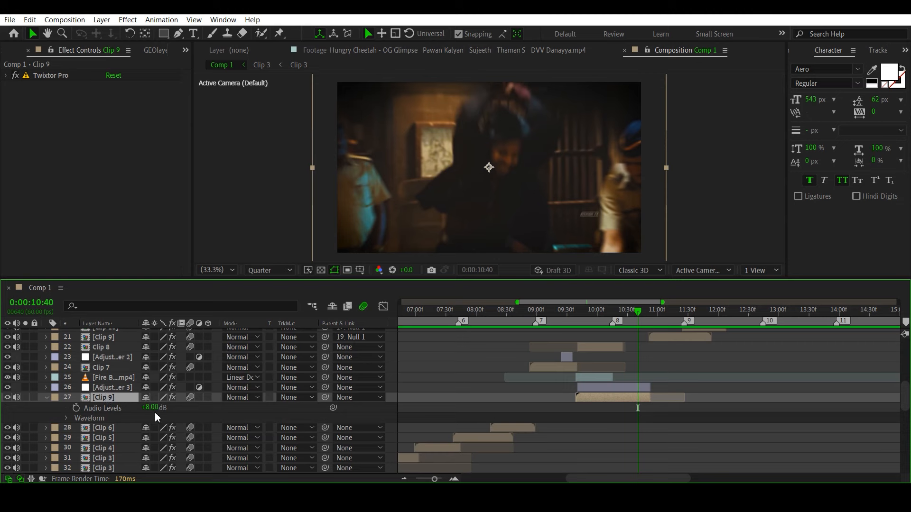
pyautogui.press('l')
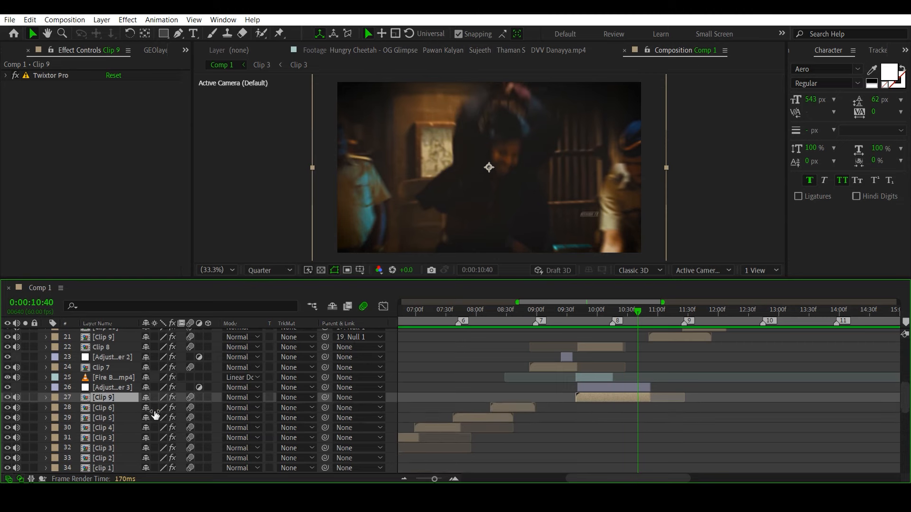
# Review the Clip 9 and Clip 10 layers parented to Null 1 from 0:00:10:40 to 0:00:12:05.
pyautogui.scroll(1, 610, 445)
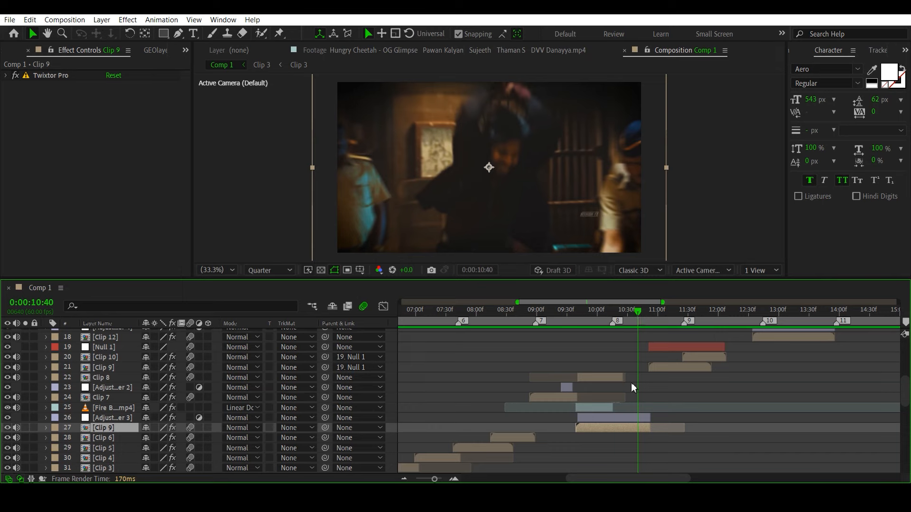
pyautogui.scroll(1, 719, 413)
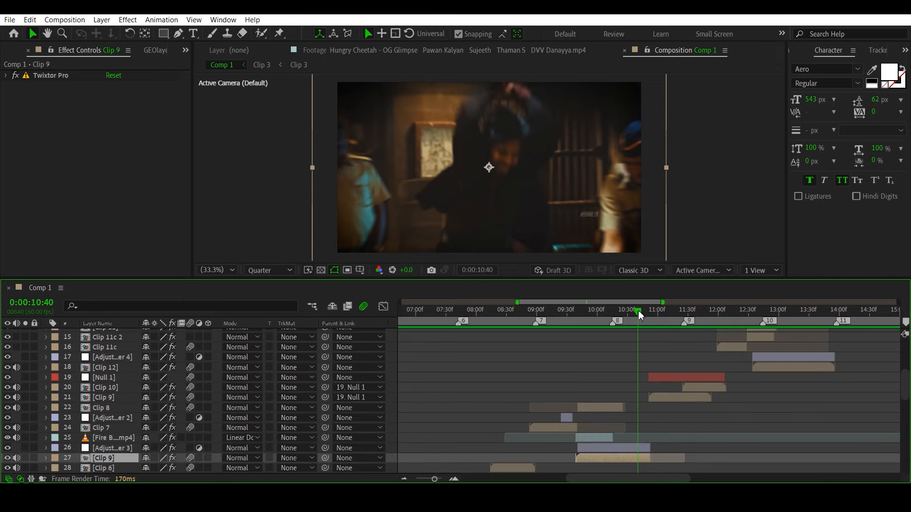
pyautogui.moveTo(639, 319); pyautogui.dragTo(715, 341)
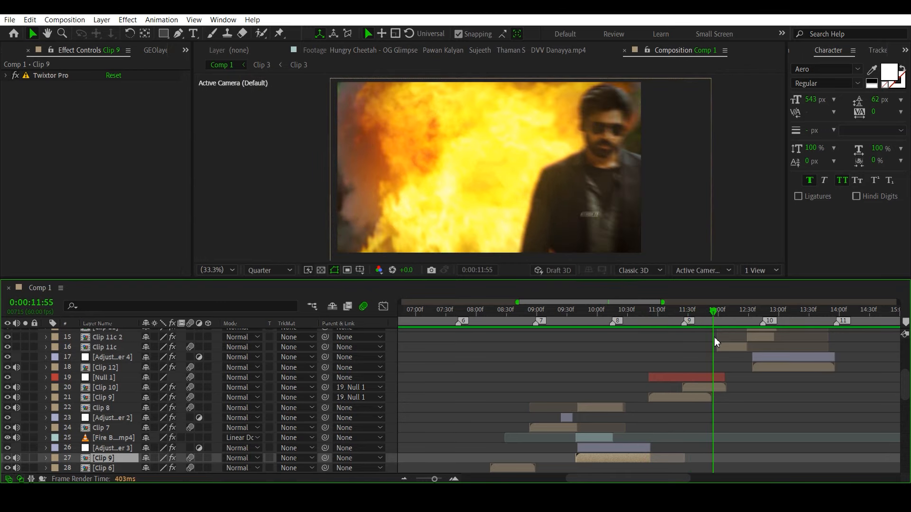
pyautogui.moveTo(715, 342); pyautogui.dragTo(724, 343)
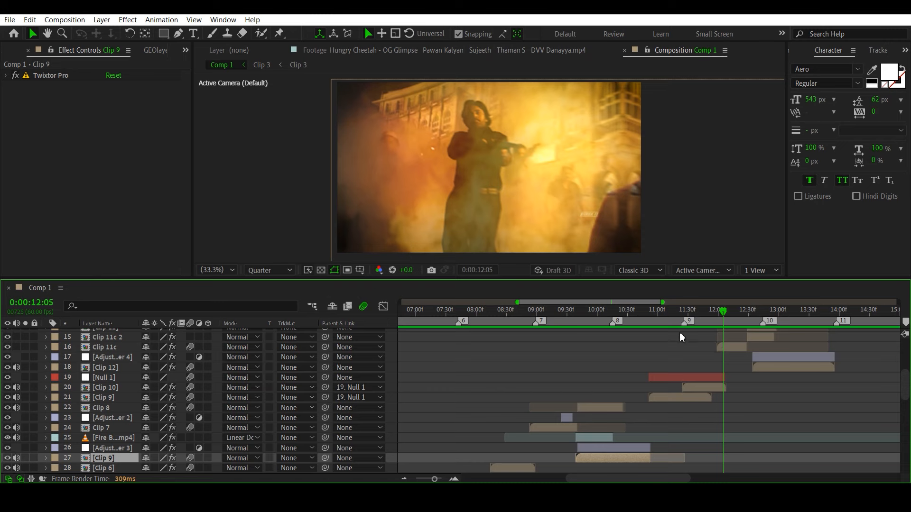
# Check the gun scene up to 0:00:12:21 and review the effects on the adjustment layer 12.
pyautogui.moveTo(727, 308); pyautogui.dragTo(739, 314)
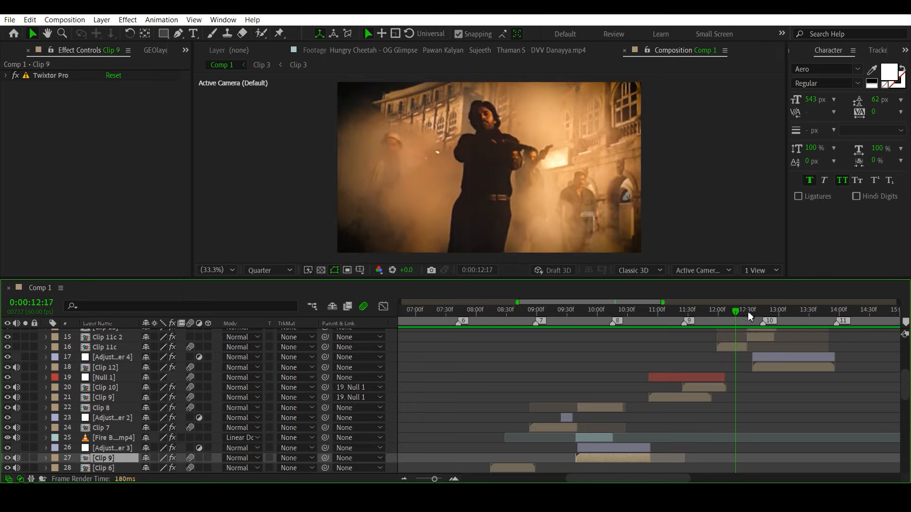
pyautogui.click(752, 312)
pyautogui.moveTo(752, 312)
pyautogui.mouseDown()
pyautogui.moveTo(732, 313)
pyautogui.moveTo(742, 319)
pyautogui.mouseUp()
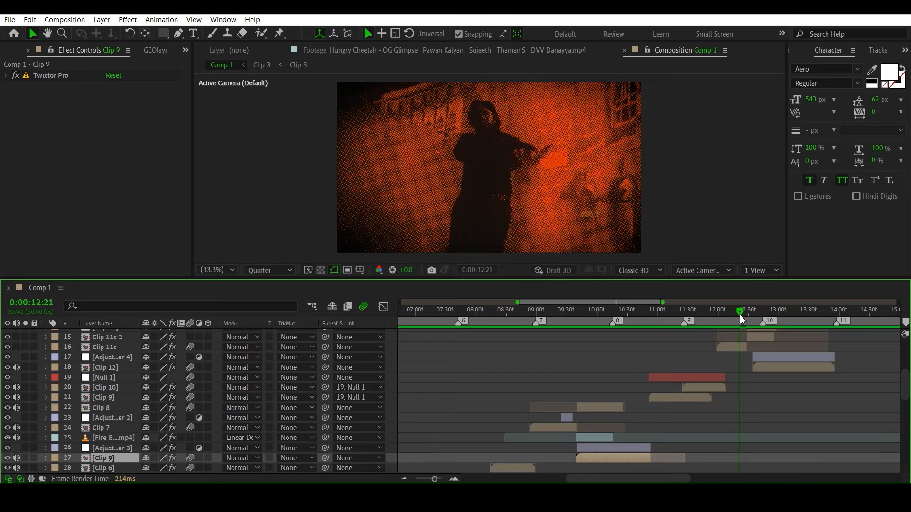
pyautogui.scroll(3, 772, 353)
pyautogui.click(747, 339)
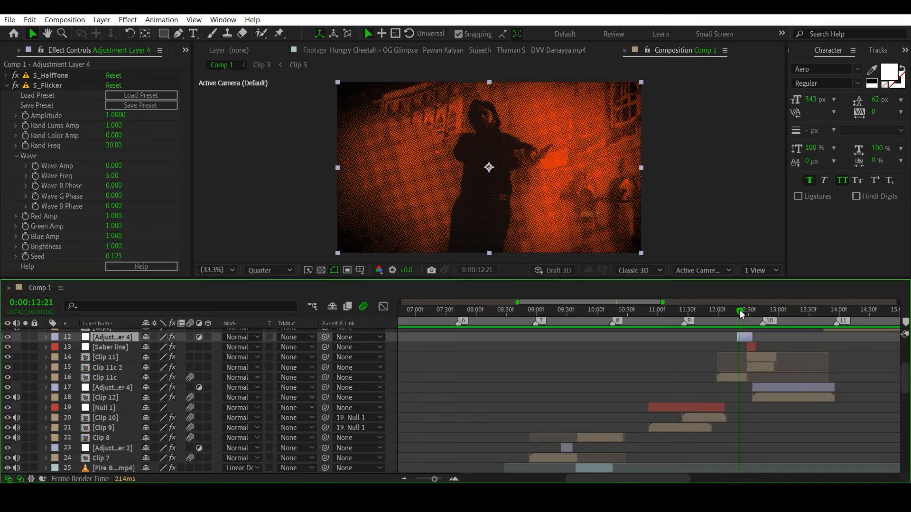
# Follow the glowing line across the gun scene to 0:00:12:37 and review the Saber settings of the Saber line layer.
pyautogui.moveTo(740, 313); pyautogui.dragTo(756, 322)
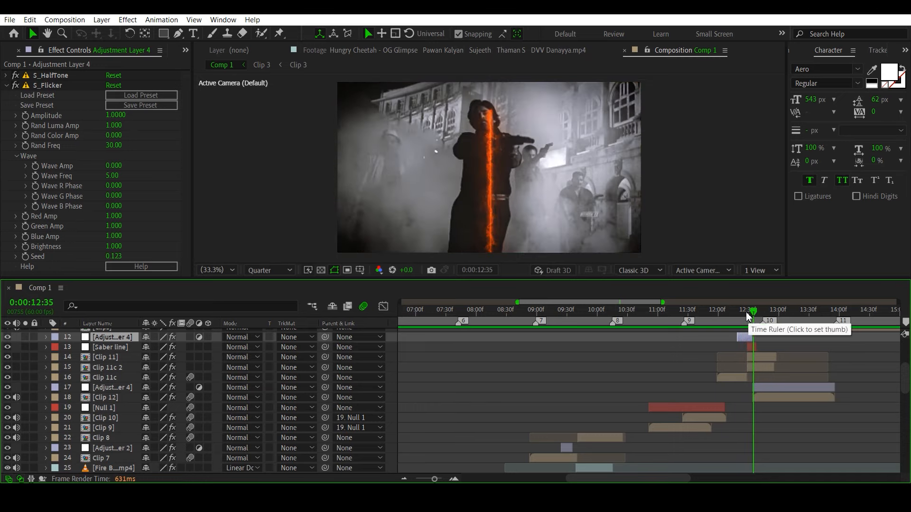
pyautogui.click(751, 315)
pyautogui.moveTo(753, 318); pyautogui.dragTo(756, 317)
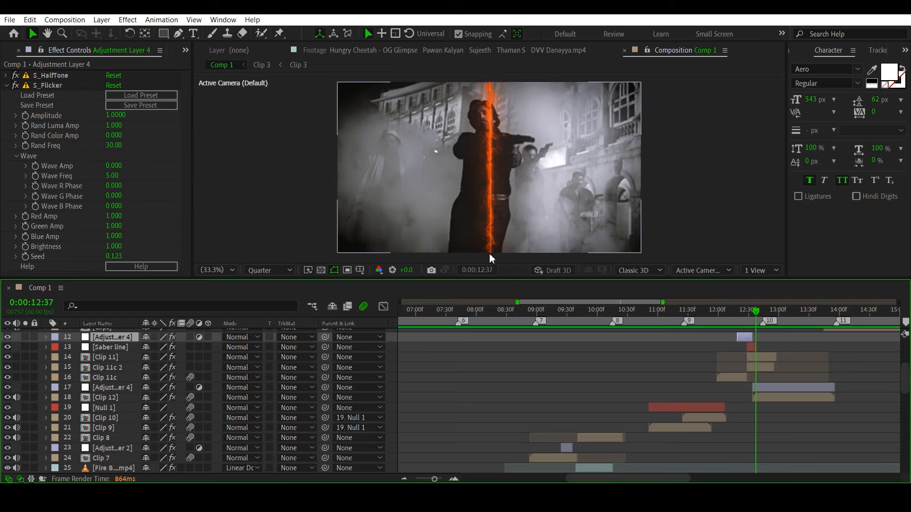
pyautogui.click(750, 347)
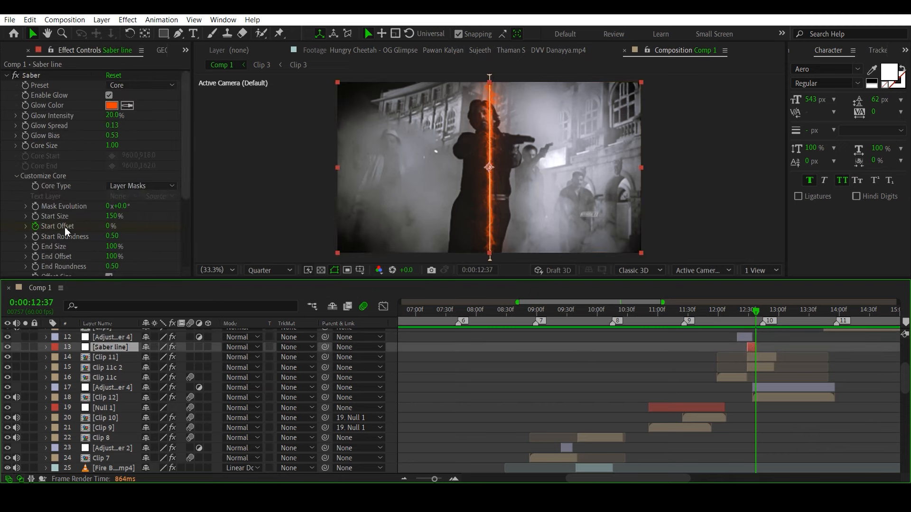
# Check the split reveal of the halftone shot up to 0:00:12:55 and review the S_HalfTone settings of adjustment layer 17.
pyautogui.moveTo(755, 312); pyautogui.dragTo(767, 313)
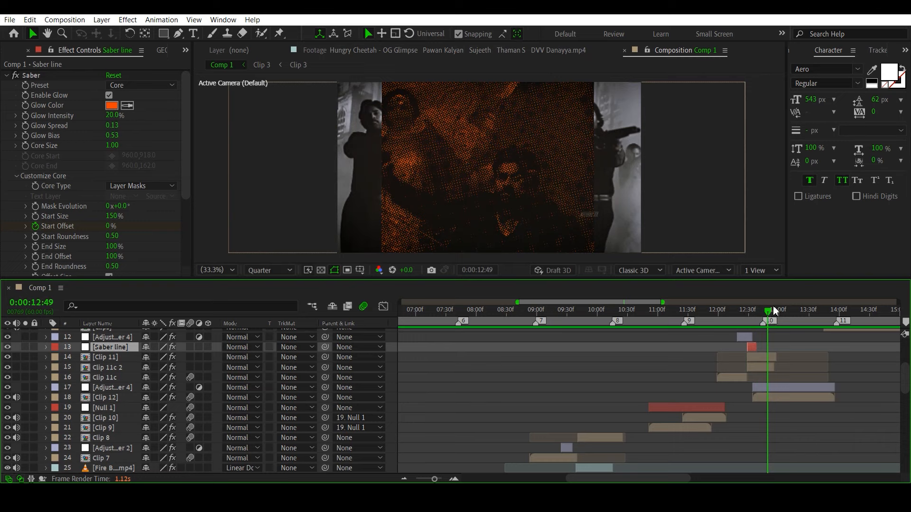
pyautogui.moveTo(770, 313); pyautogui.dragTo(773, 343)
pyautogui.click(775, 388)
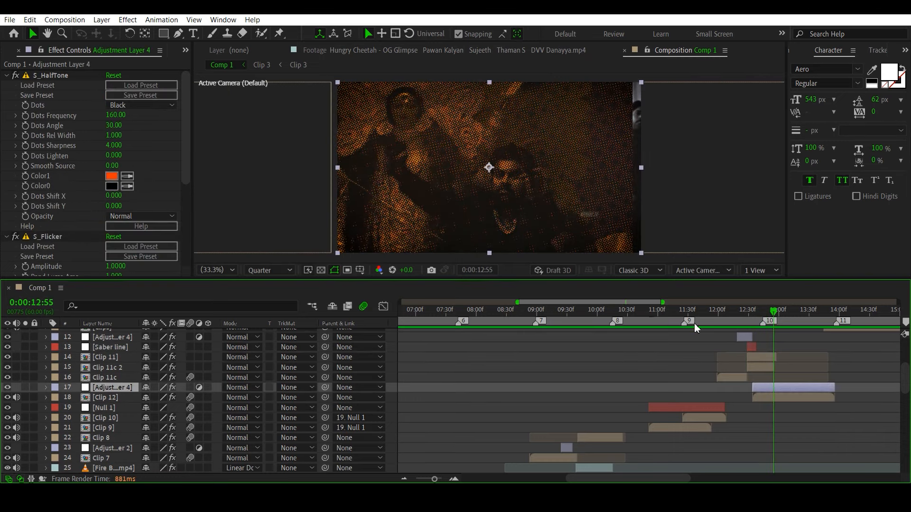
# Examine the transition from Clip 12 into the police hall shot and its red blend between 0:00:12:55 and 0:00:14:37.
pyautogui.click(777, 313)
pyautogui.moveTo(784, 313); pyautogui.dragTo(826, 326)
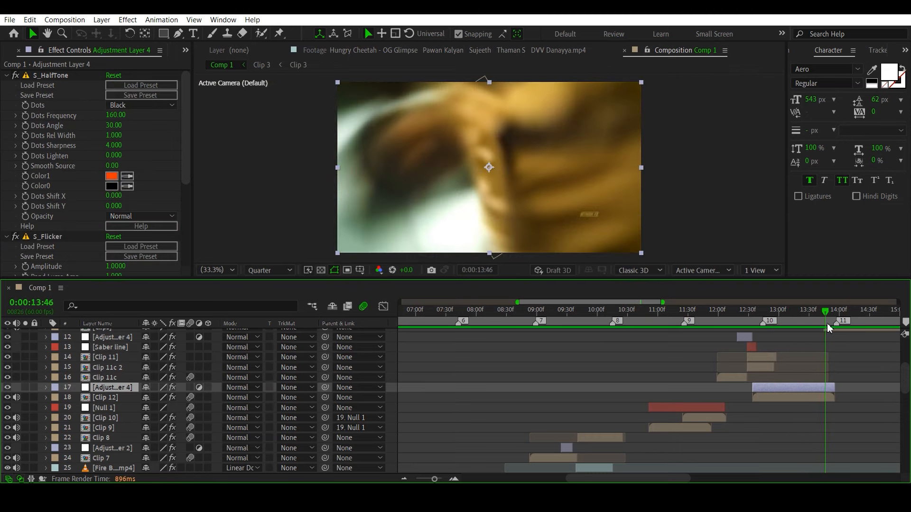
pyautogui.moveTo(609, 482); pyautogui.dragTo(659, 482)
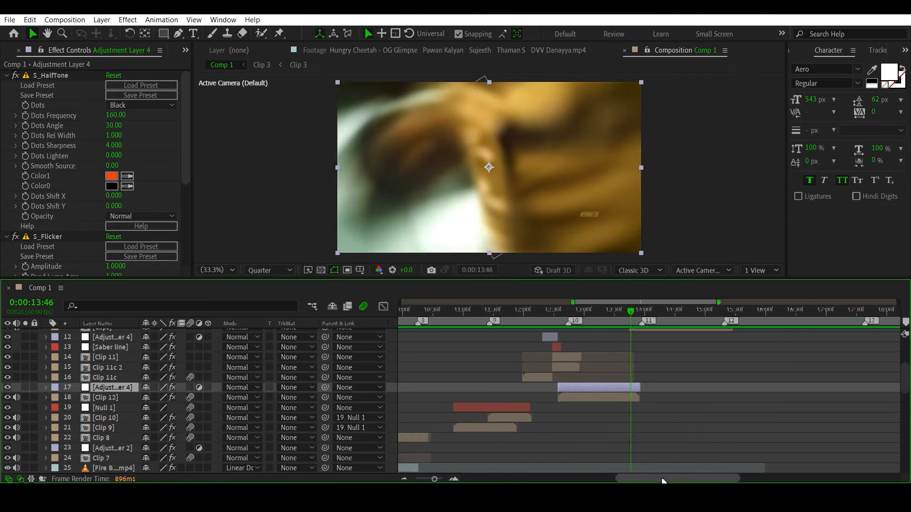
pyautogui.scroll(3, 707, 444)
pyautogui.moveTo(639, 324); pyautogui.dragTo(663, 325)
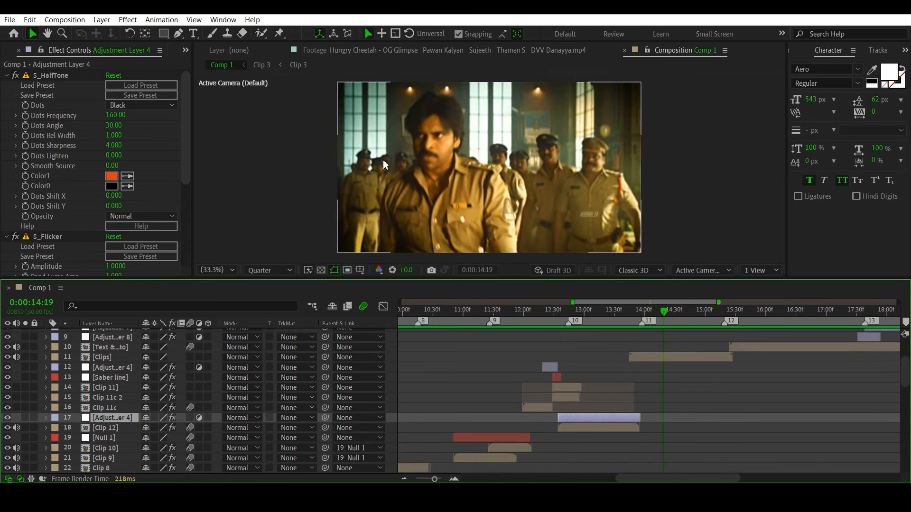
pyautogui.click(669, 311)
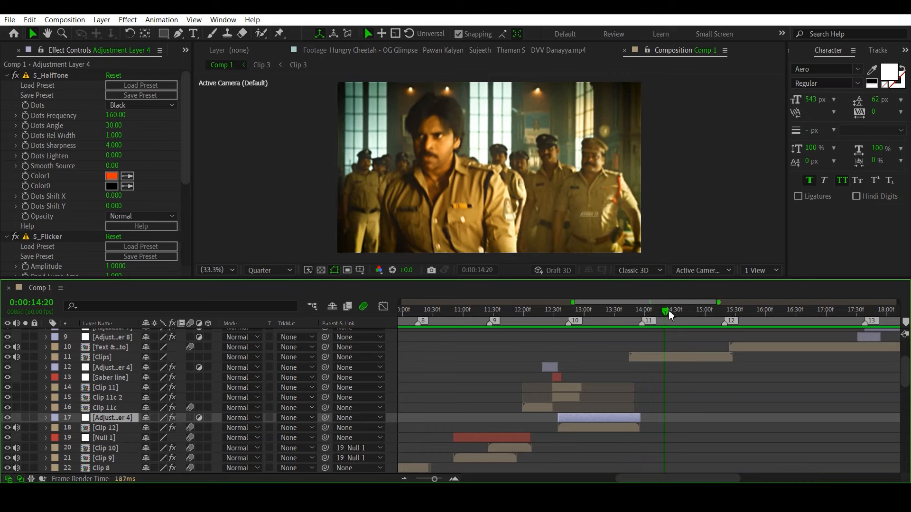
pyautogui.moveTo(677, 317); pyautogui.dragTo(672, 318)
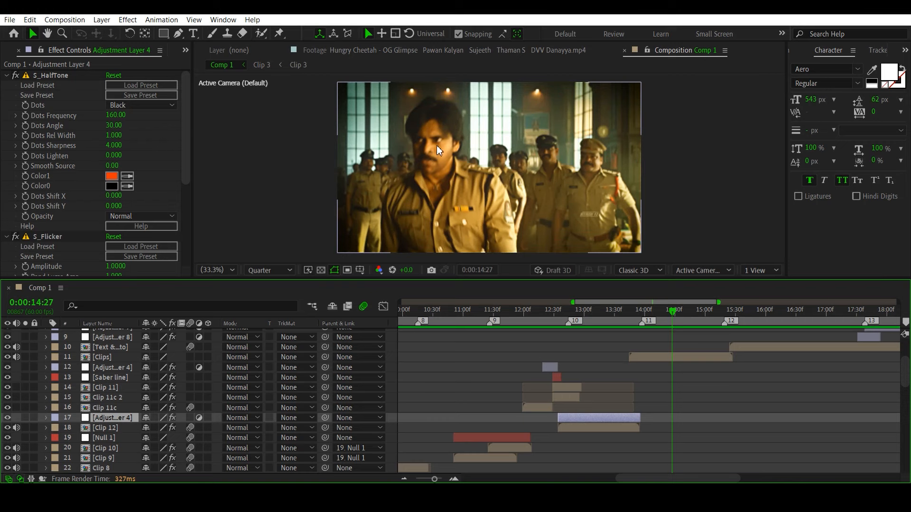
pyautogui.moveTo(677, 312); pyautogui.dragTo(682, 317)
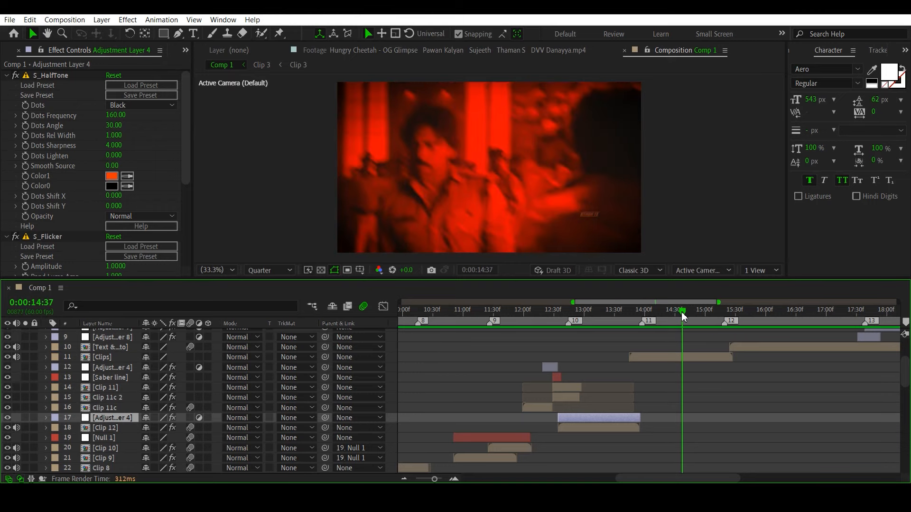
# Open the Clips precomp, review the wipe blend of Clip 12 and Clip 13 up to 0:00:14:47, and return to Comp 1.
pyautogui.click(679, 358)
pyautogui.doubleClick(676, 361)
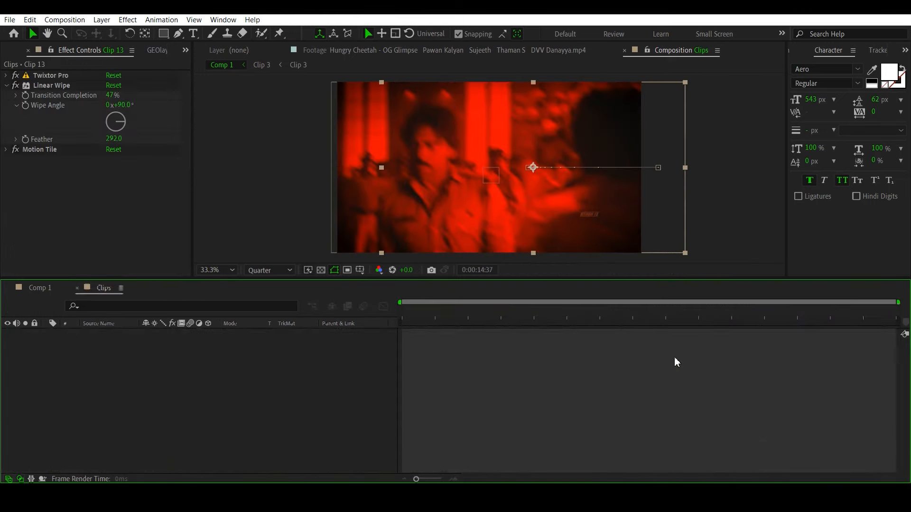
pyautogui.moveTo(556, 309); pyautogui.dragTo(653, 363)
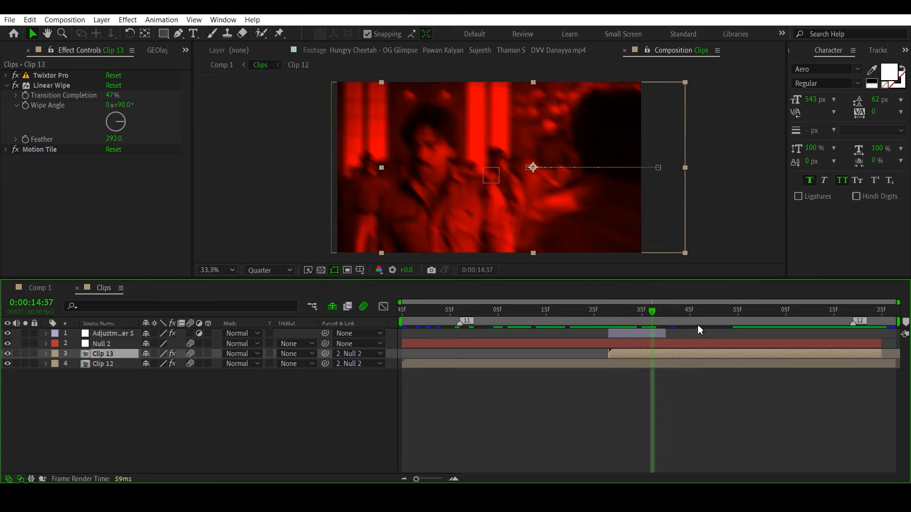
pyautogui.moveTo(656, 311); pyautogui.dragTo(674, 314)
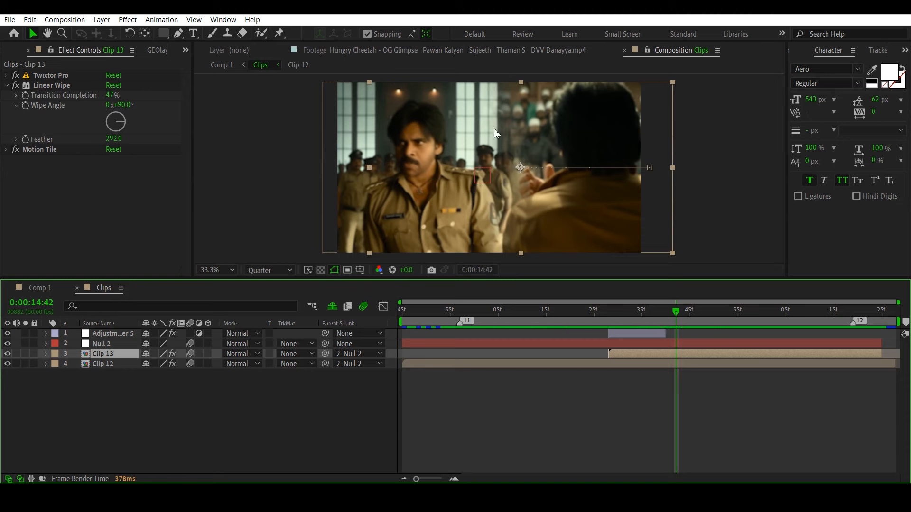
pyautogui.moveTo(676, 312); pyautogui.dragTo(697, 321)
pyautogui.click(38, 290)
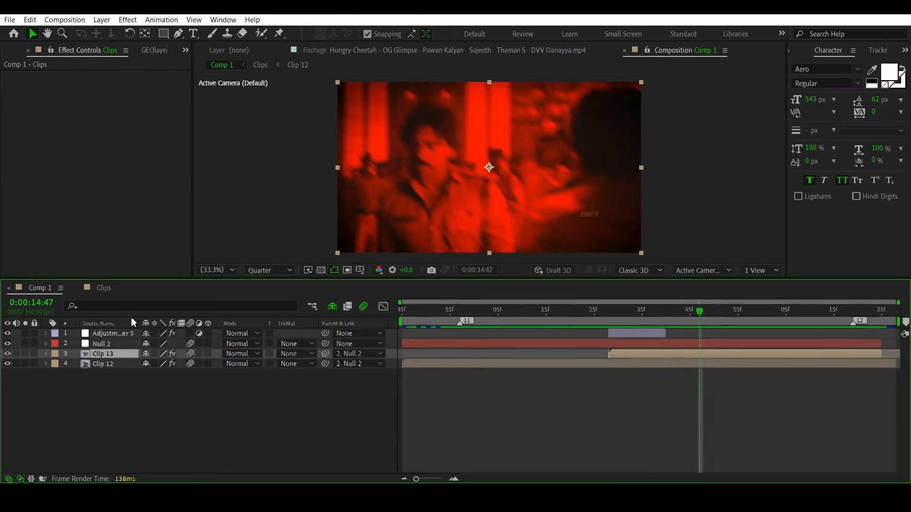
# Review the end of the Clips layer and the start of the title animation from 0:00:14:47 to 0:00:16:00.
pyautogui.moveTo(674, 477); pyautogui.dragTo(702, 478)
pyautogui.scroll(1, 686, 441)
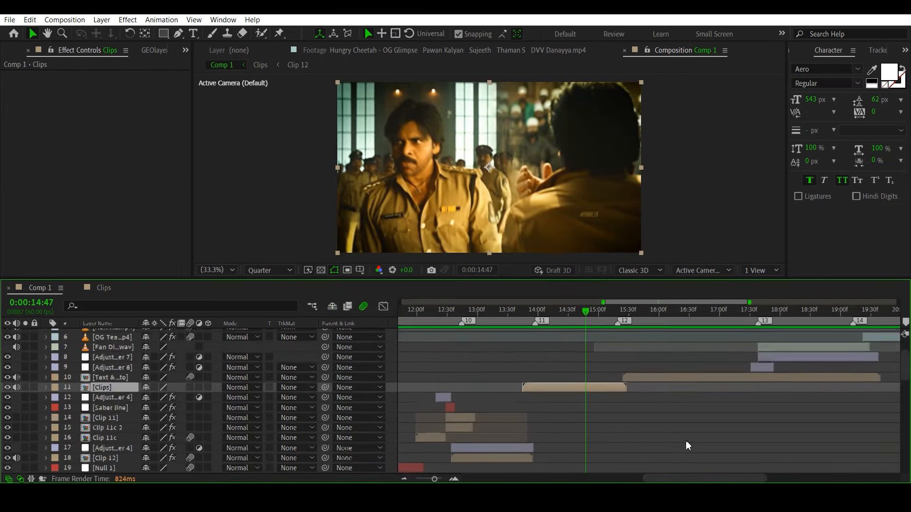
pyautogui.moveTo(589, 305); pyautogui.dragTo(623, 327)
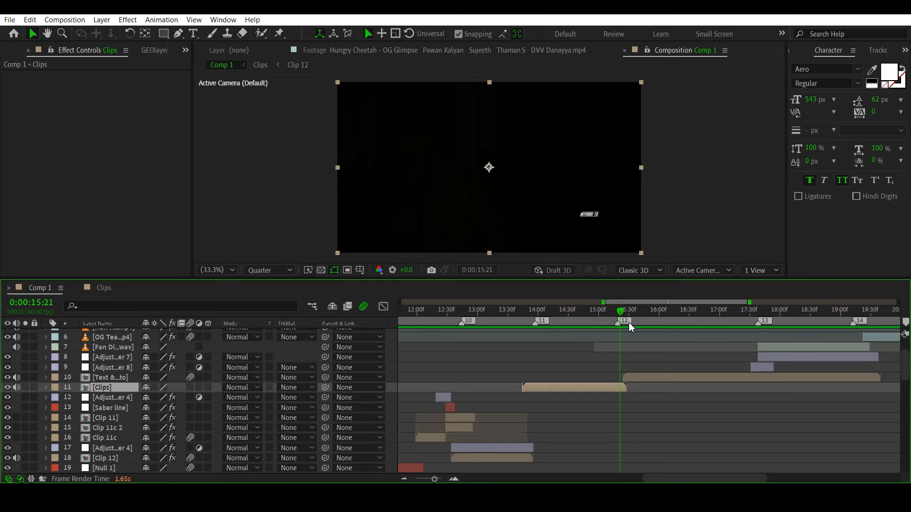
pyautogui.moveTo(624, 310); pyautogui.dragTo(651, 318)
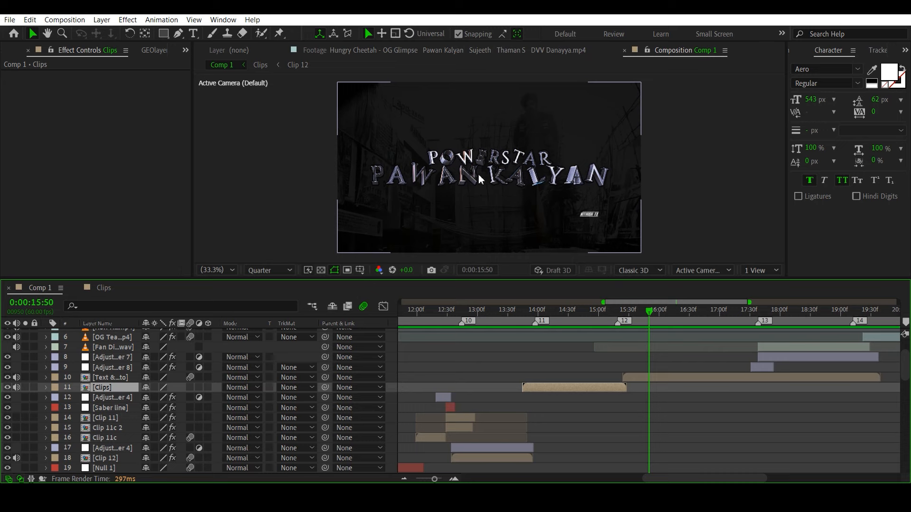
pyautogui.click(659, 311)
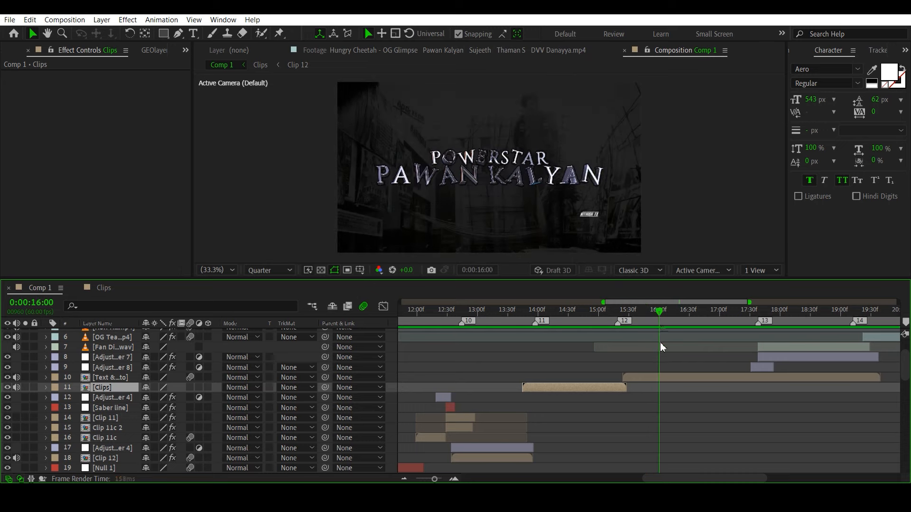
# Open the Text & Photo precomp and preview its title and background photo animation up to 0:00:17:37.
pyautogui.doubleClick(673, 377)
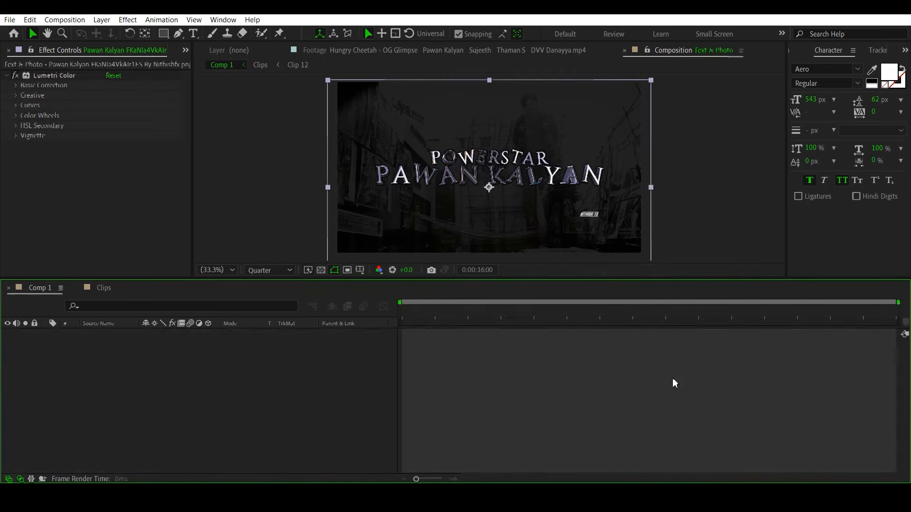
pyautogui.moveTo(471, 309); pyautogui.dragTo(495, 332)
pyautogui.press('space')
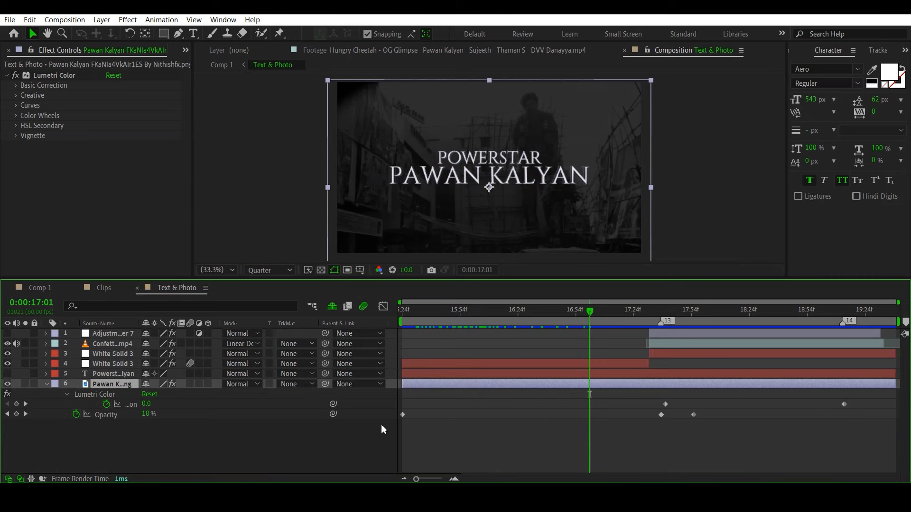
pyautogui.moveTo(442, 322)
pyautogui.mouseDown()
pyautogui.moveTo(403, 323)
pyautogui.moveTo(455, 323)
pyautogui.mouseUp()
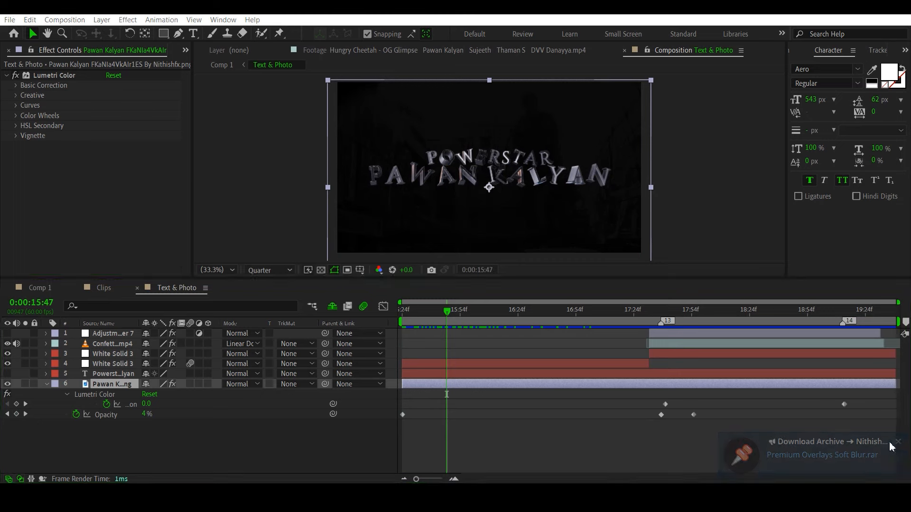
pyautogui.moveTo(454, 324); pyautogui.dragTo(659, 390)
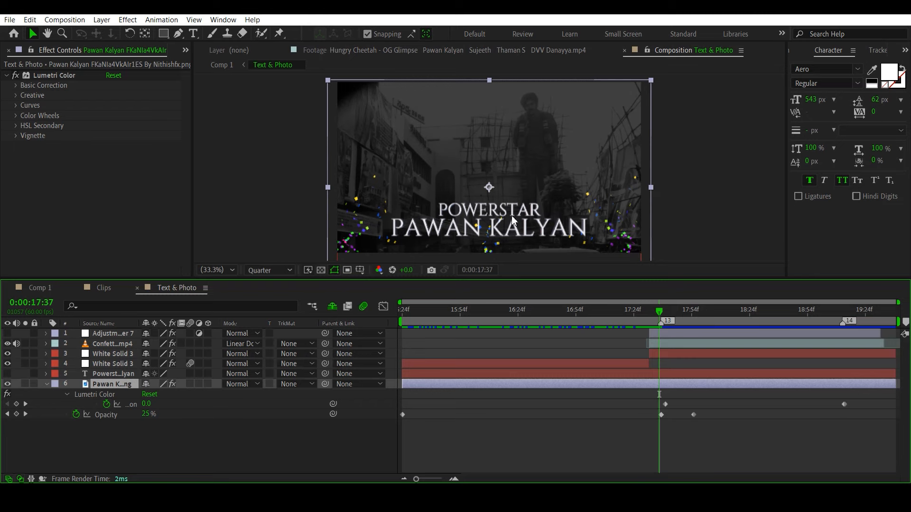
# Check the confetti burst up to 0:00:17:53 and review the confetti layer's blending mode and Lumetri Color basic correction settings.
pyautogui.moveTo(661, 311); pyautogui.dragTo(673, 310)
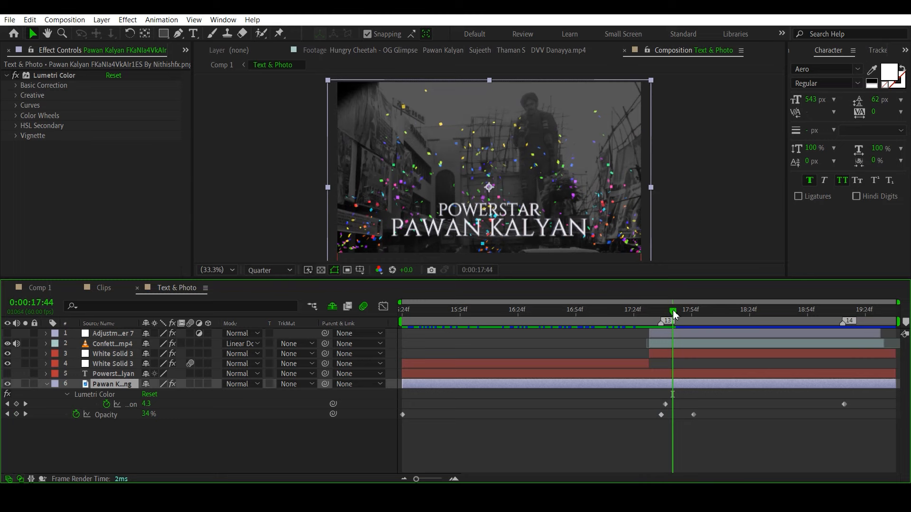
pyautogui.moveTo(673, 313); pyautogui.dragTo(690, 311)
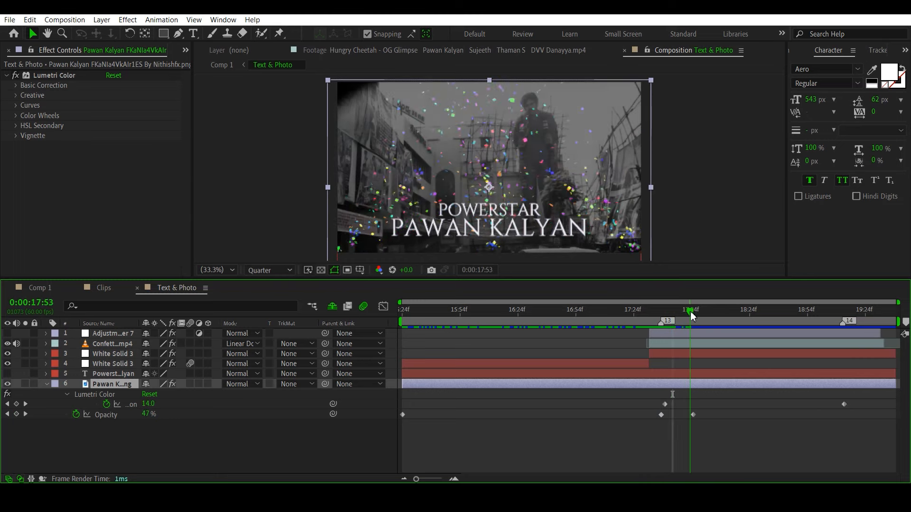
pyautogui.click(119, 345)
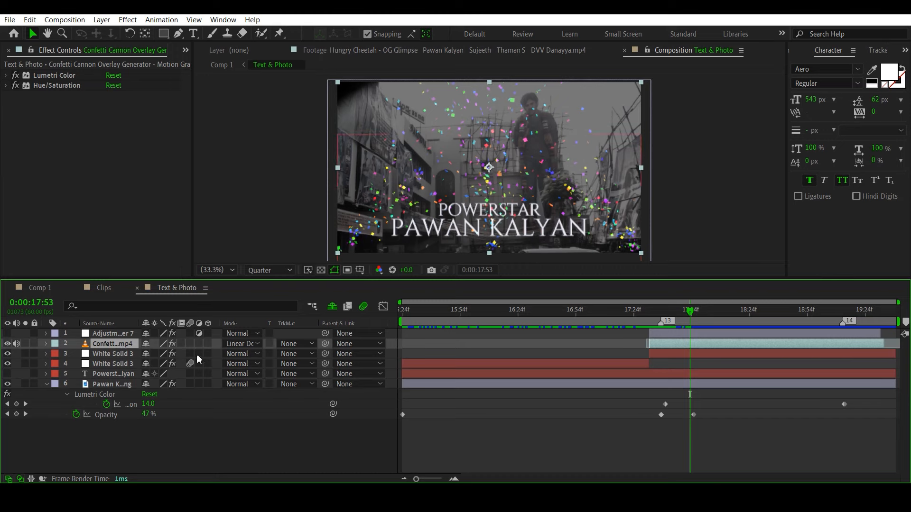
pyautogui.click(260, 346)
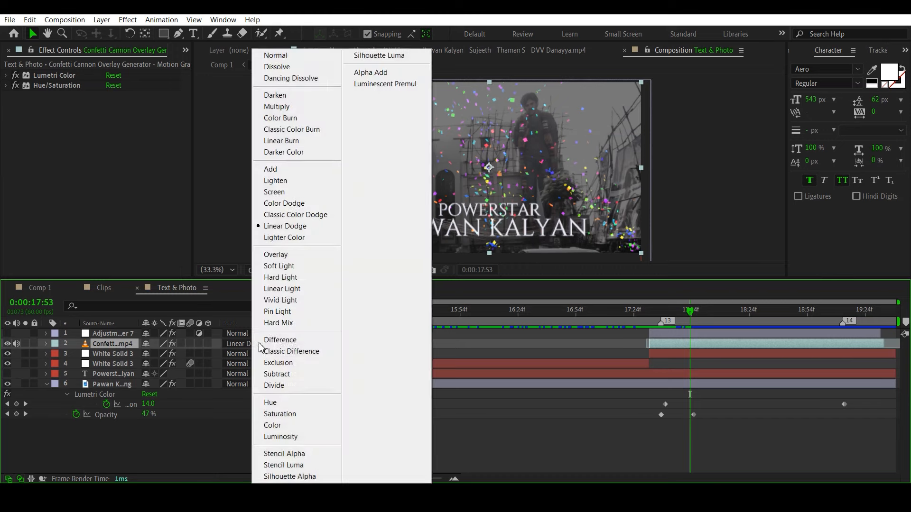
pyautogui.click(184, 429)
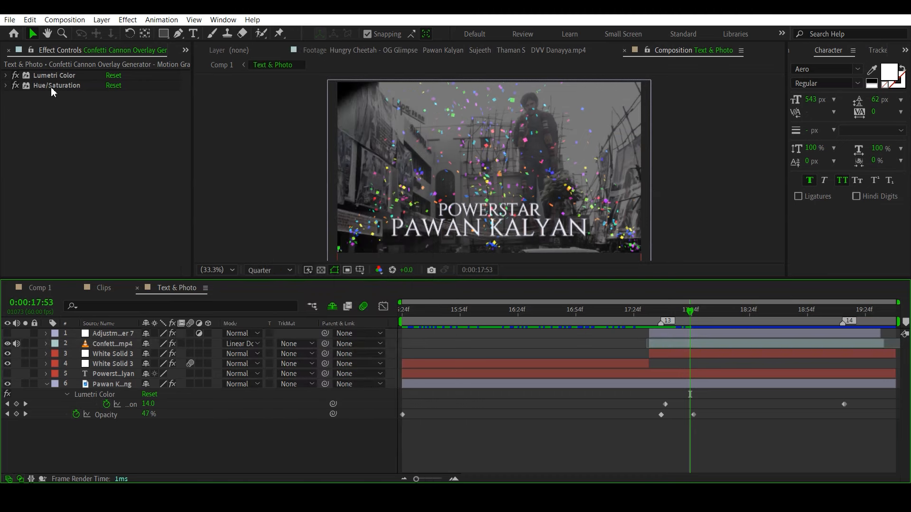
pyautogui.click(6, 75)
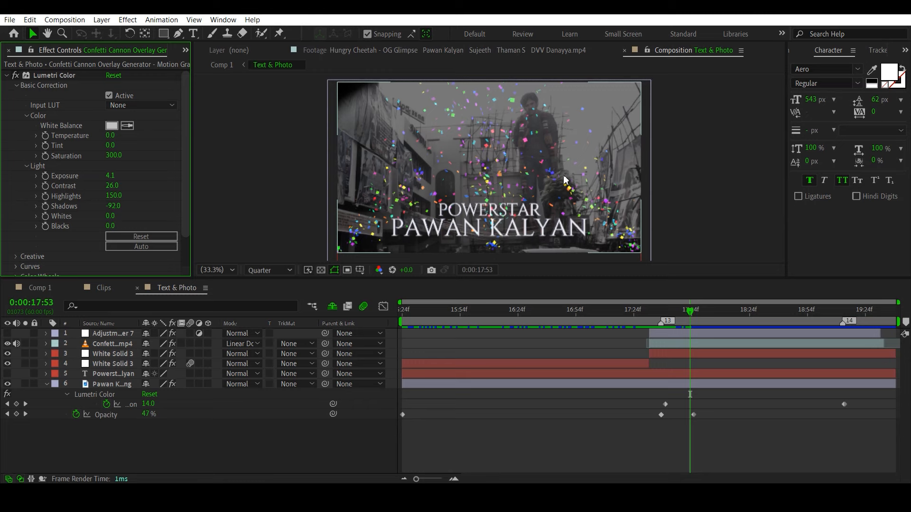
pyautogui.click(6, 75)
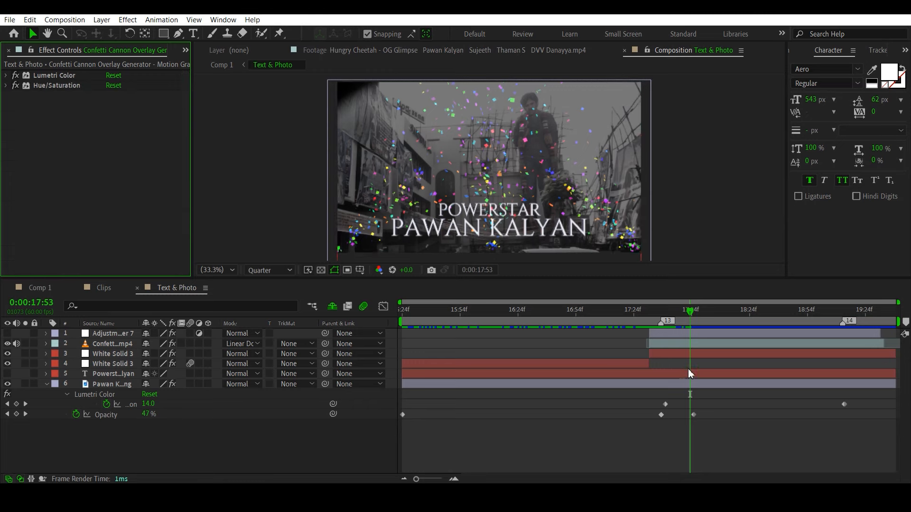
# Go back to 0:00:17:37 in the Text & Photo precomp and return to Comp 1.
pyautogui.moveTo(691, 312); pyautogui.dragTo(659, 313)
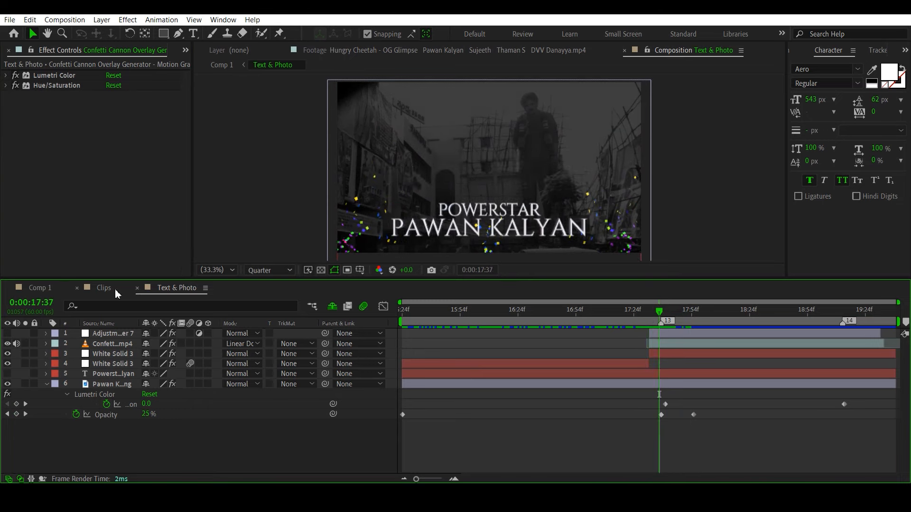
pyautogui.click(42, 288)
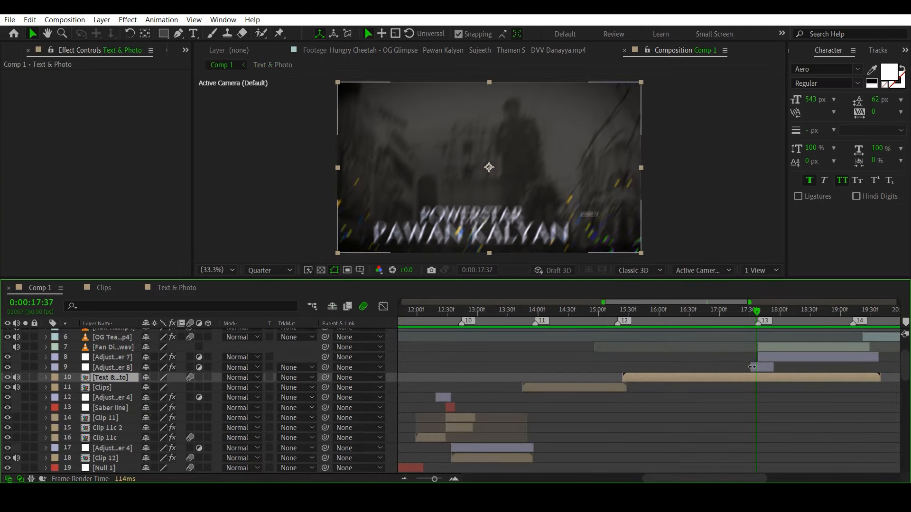
# Preview the Text & Photo title and confetti animation between 0:00:16:37 and 0:00:18:05, continuing into the theatre clip at 0:00:19:54.
pyautogui.moveTo(746, 313); pyautogui.dragTo(783, 334)
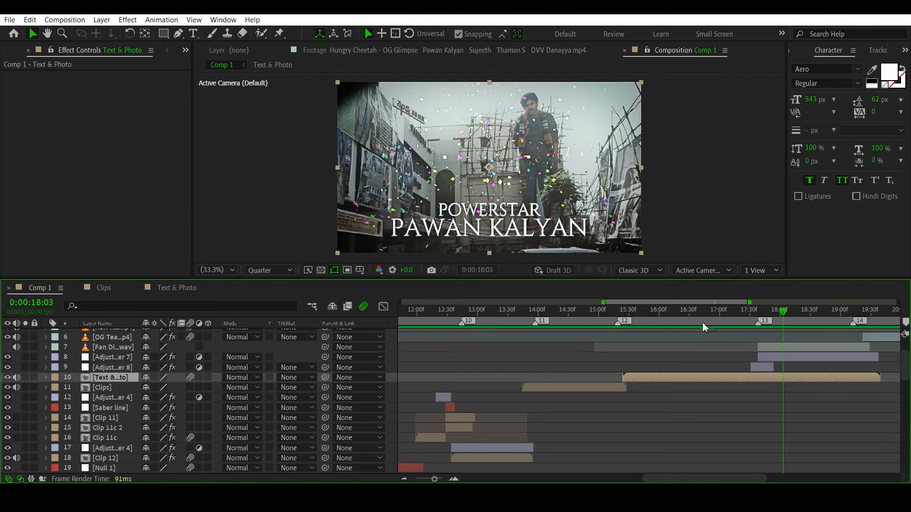
pyautogui.moveTo(693, 313)
pyautogui.mouseDown()
pyautogui.moveTo(663, 312)
pyautogui.moveTo(697, 315)
pyautogui.mouseUp()
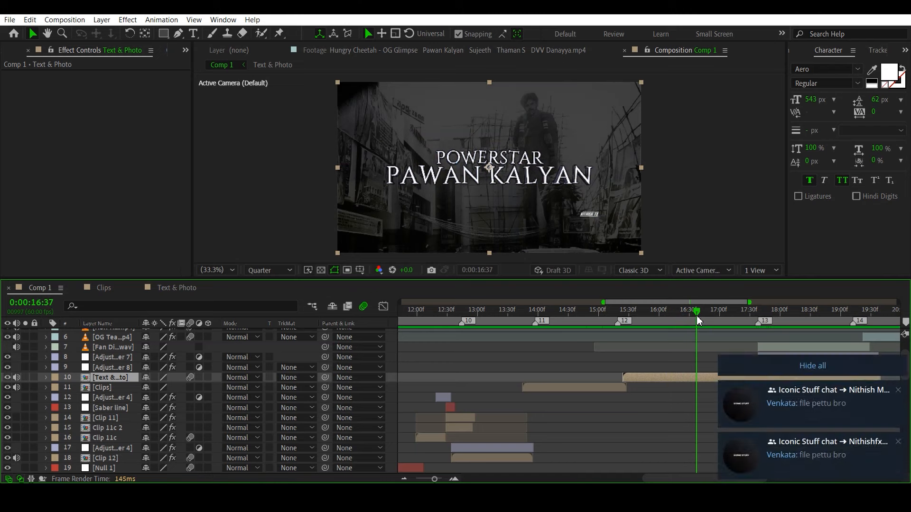
pyautogui.click(794, 372)
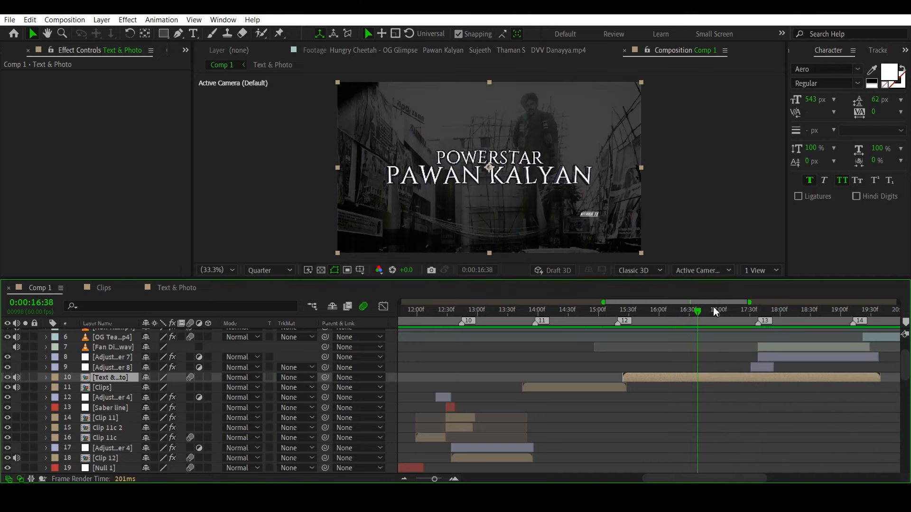
pyautogui.moveTo(714, 313); pyautogui.dragTo(784, 323)
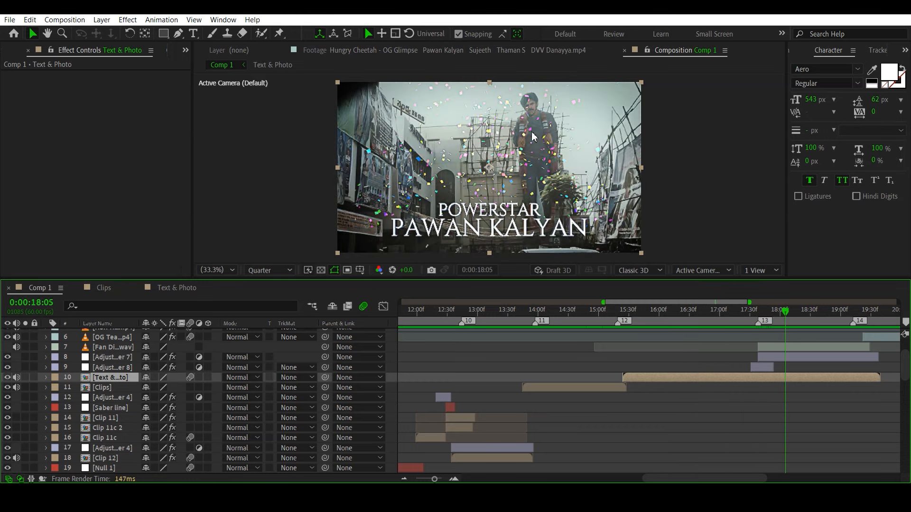
pyautogui.moveTo(790, 313); pyautogui.dragTo(812, 321)
pyautogui.moveTo(730, 477); pyautogui.dragTo(773, 479)
pyautogui.scroll(1, 740, 404)
pyautogui.moveTo(655, 311); pyautogui.dragTo(725, 327)
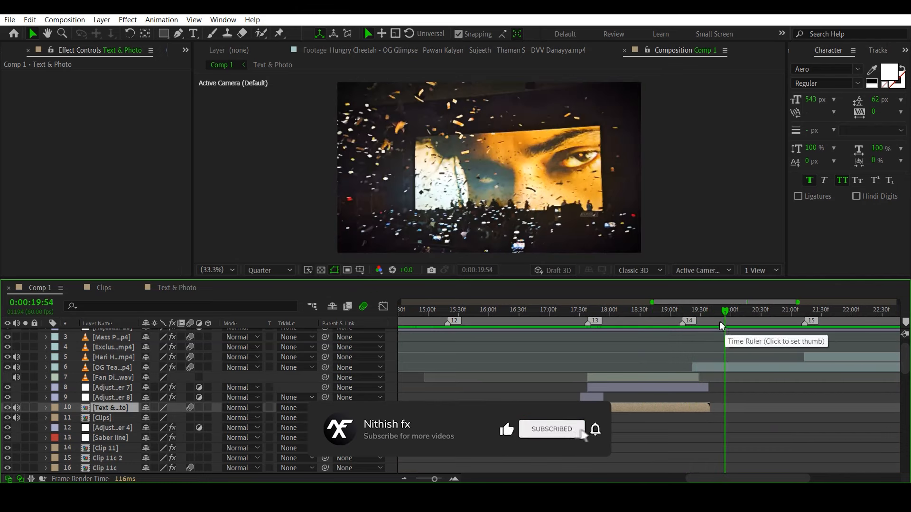
# Select the Fan Dialogue.wav layer and review the section it covers from 0:00:18:25 to 0:00:19:43.
pyautogui.click(636, 311)
pyautogui.click(606, 382)
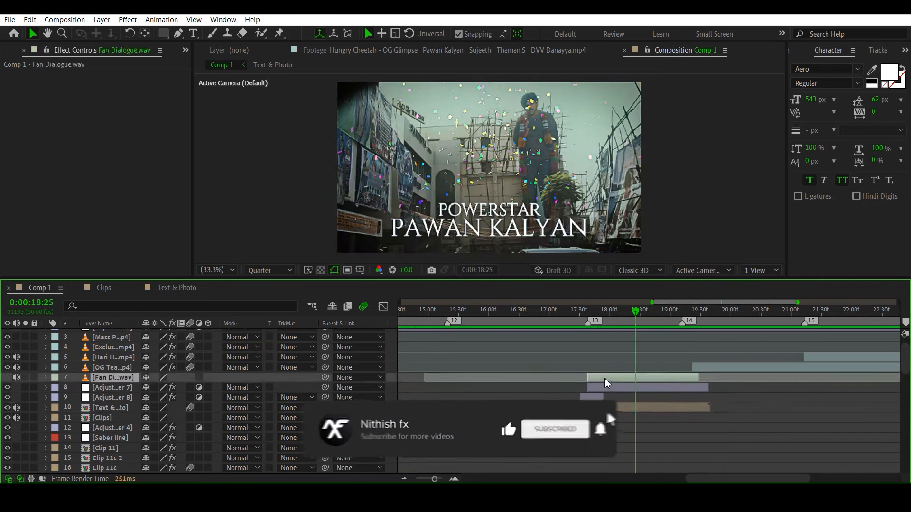
pyautogui.moveTo(596, 313); pyautogui.dragTo(651, 317)
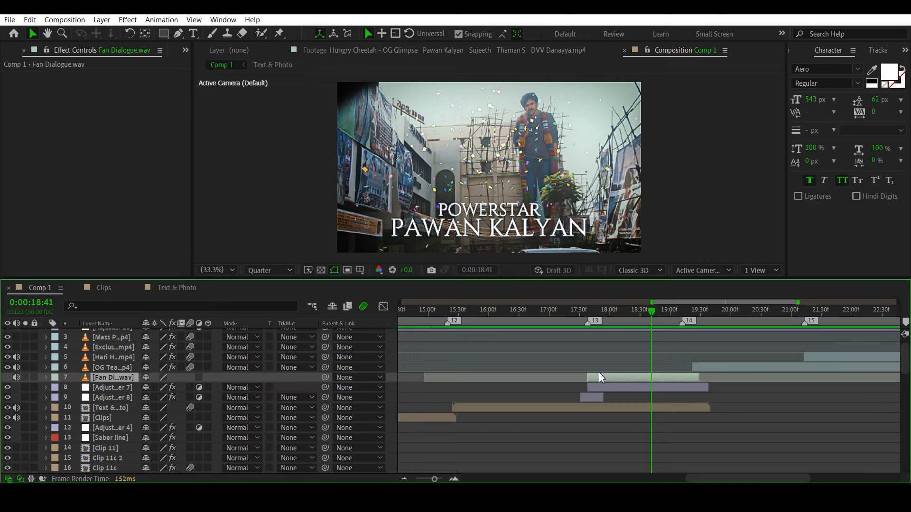
pyautogui.moveTo(653, 311); pyautogui.dragTo(716, 320)
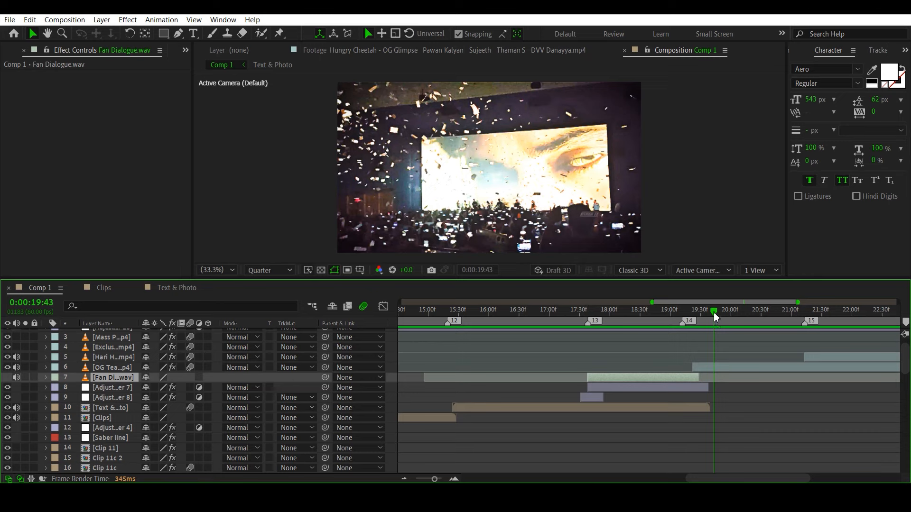
# Reveal the OG Teaser Theatre Response layer's keyframes and inspect its Lumetri Color Exposure keyframes at 0:00:19:22 and 0:00:19:54.
pyautogui.moveTo(714, 313); pyautogui.dragTo(787, 313)
pyautogui.click(719, 370)
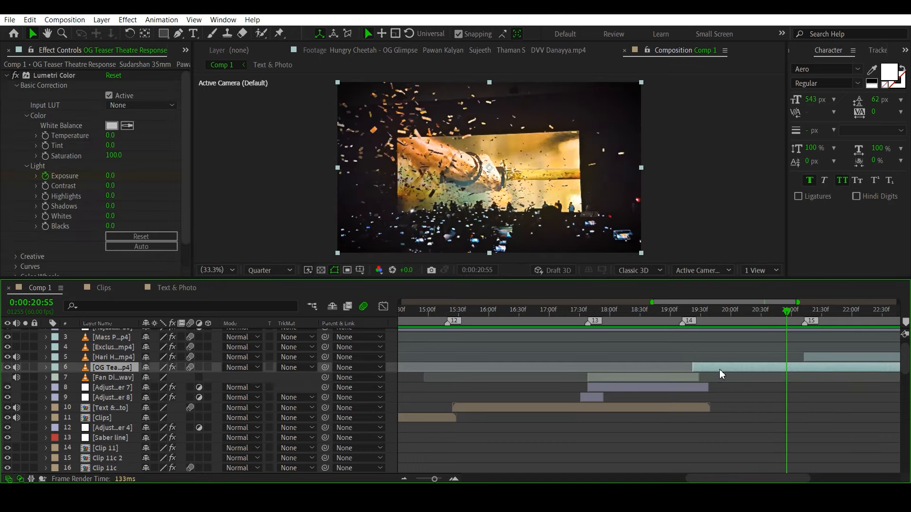
pyautogui.press('u')
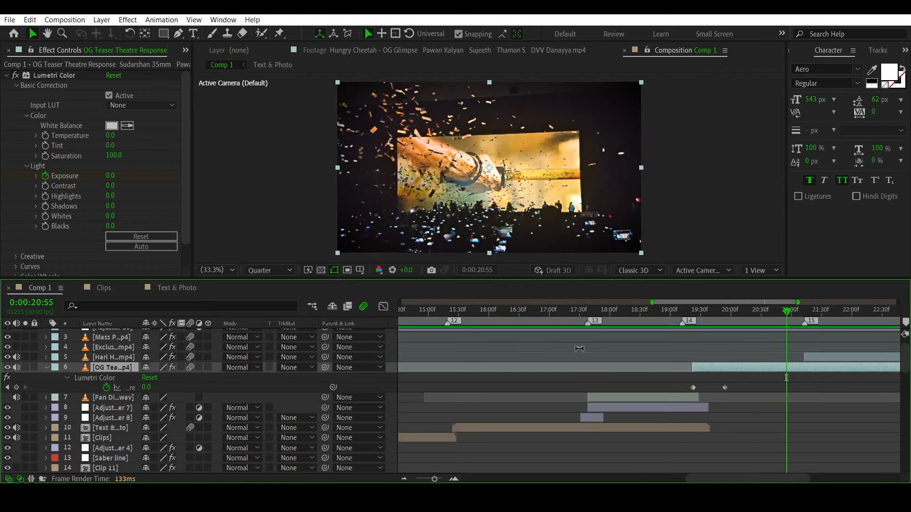
pyautogui.click(7, 387)
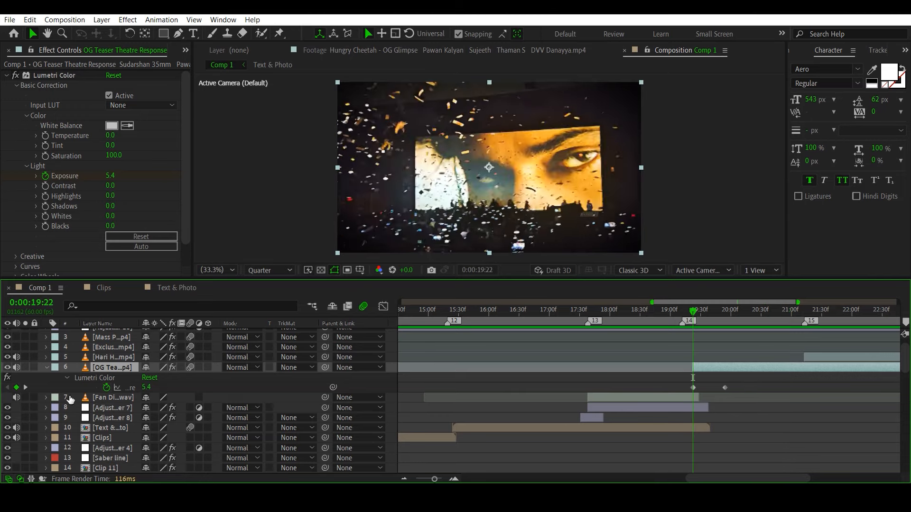
pyautogui.press('k')
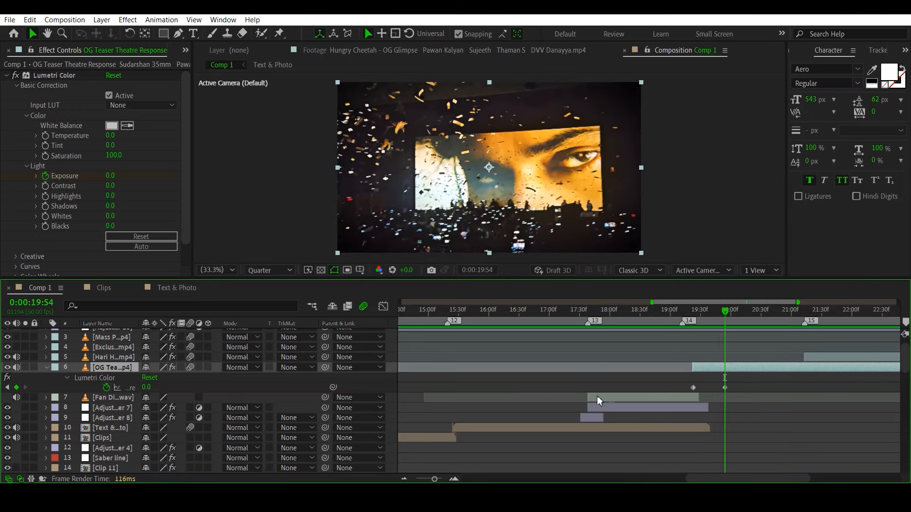
# Preview the remaining theatre and crowd clips from 0:00:19:54 up to 0:00:24:27.
pyautogui.moveTo(725, 311); pyautogui.dragTo(828, 342)
pyautogui.moveTo(732, 479); pyautogui.dragTo(779, 479)
pyautogui.moveTo(659, 311); pyautogui.dragTo(784, 329)
pyautogui.moveTo(798, 333); pyautogui.dragTo(819, 336)
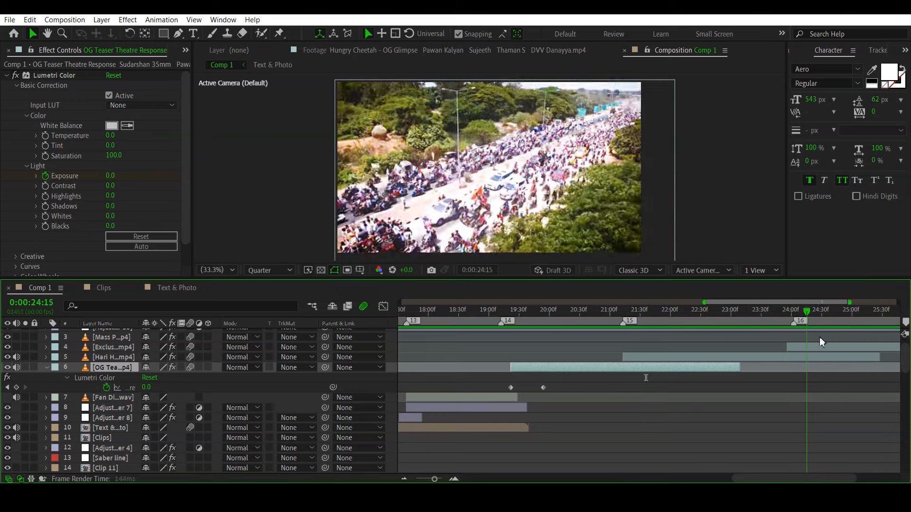
pyautogui.moveTo(777, 477); pyautogui.dragTo(820, 480)
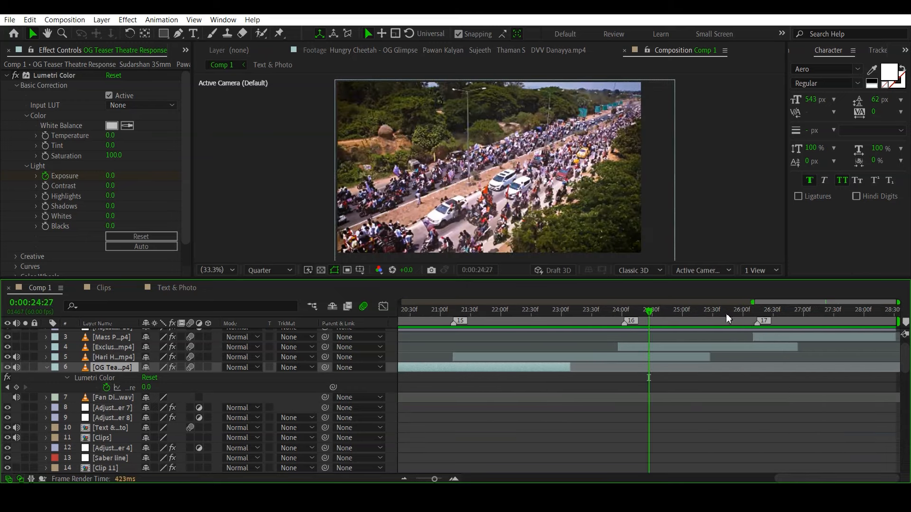
pyautogui.moveTo(728, 318)
pyautogui.mouseDown()
pyautogui.moveTo(786, 324)
pyautogui.moveTo(726, 334)
pyautogui.mouseUp()
# Return to the title's start near 0:00:15:26, play it briefly and collapse the OG Teaser layer's properties.
pyautogui.moveTo(787, 479); pyautogui.dragTo(683, 481)
pyautogui.click(495, 313)
pyautogui.press('space')
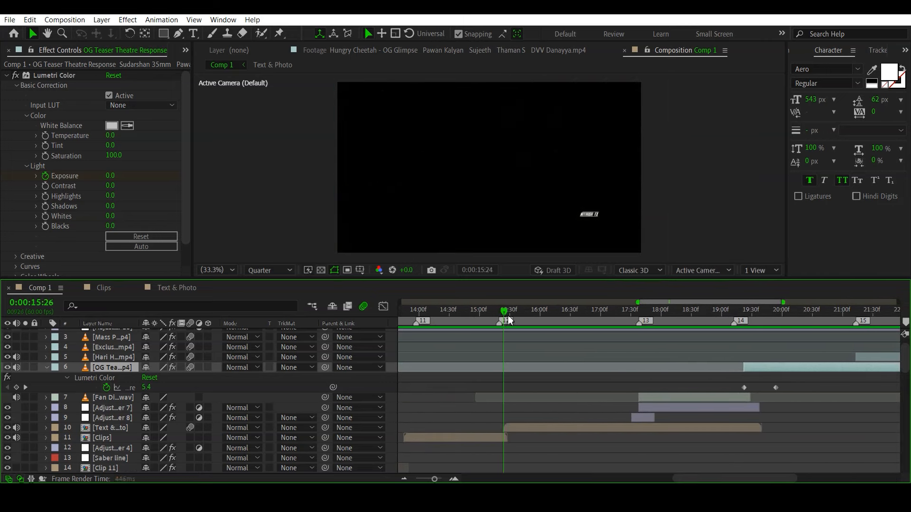
pyautogui.click(46, 368)
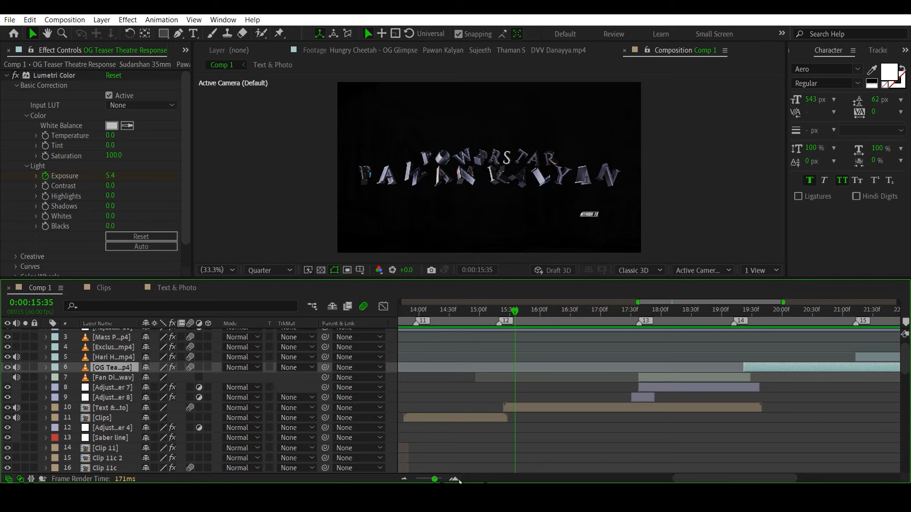
# Go back to the start of the edit and preview the Saber figure intro through 0:00:01:46 up to 0:00:05:39.
pyautogui.moveTo(697, 479); pyautogui.dragTo(487, 480)
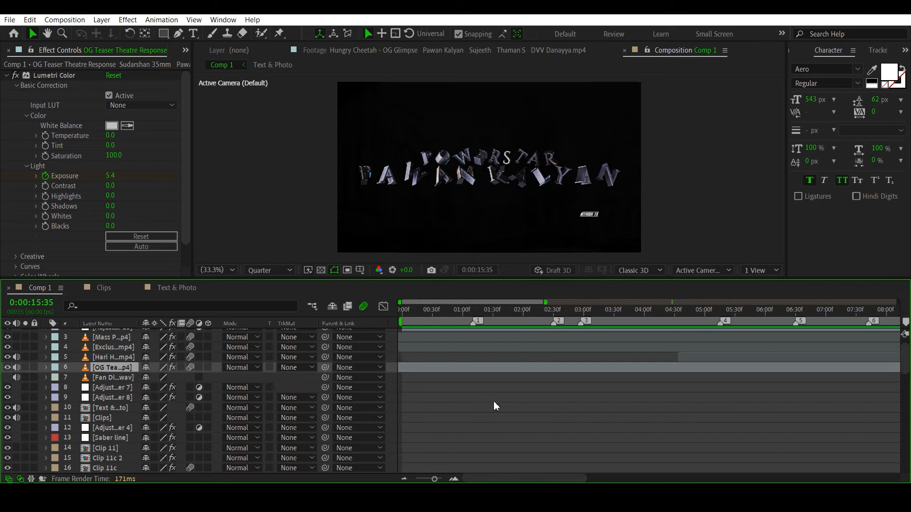
pyautogui.scroll(-10, 494, 405)
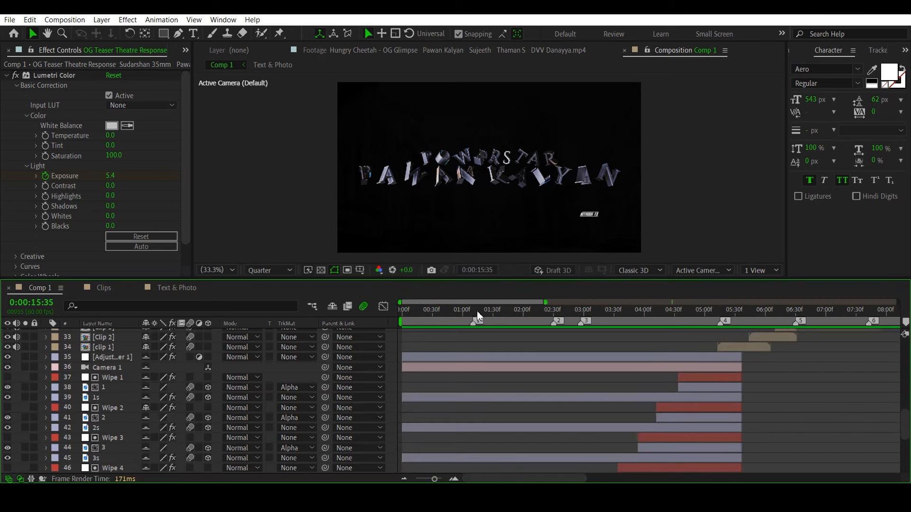
pyautogui.moveTo(477, 311); pyautogui.dragTo(511, 321)
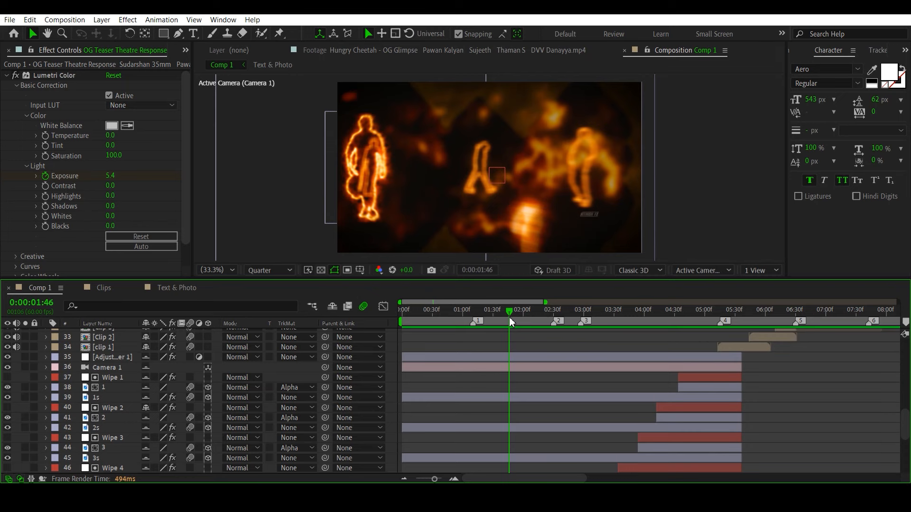
pyautogui.moveTo(517, 315)
pyautogui.mouseDown()
pyautogui.moveTo(550, 323)
pyautogui.moveTo(509, 318)
pyautogui.mouseUp()
pyautogui.moveTo(526, 311); pyautogui.dragTo(741, 342)
# Show the whole edit in the timeline and preview the clip sequence from 0:00:05:39 to 0:00:13:54.
pyautogui.moveTo(433, 479); pyautogui.dragTo(421, 480)
pyautogui.scroll(3, 597, 408)
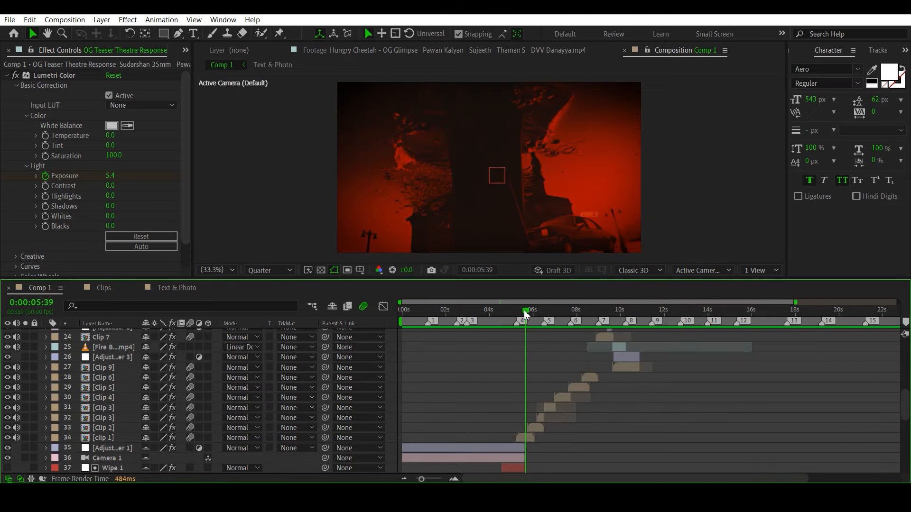
pyautogui.moveTo(525, 314)
pyautogui.mouseDown()
pyautogui.moveTo(515, 316)
pyautogui.moveTo(533, 312)
pyautogui.moveTo(540, 315)
pyautogui.moveTo(522, 317)
pyautogui.moveTo(540, 322)
pyautogui.mouseUp()
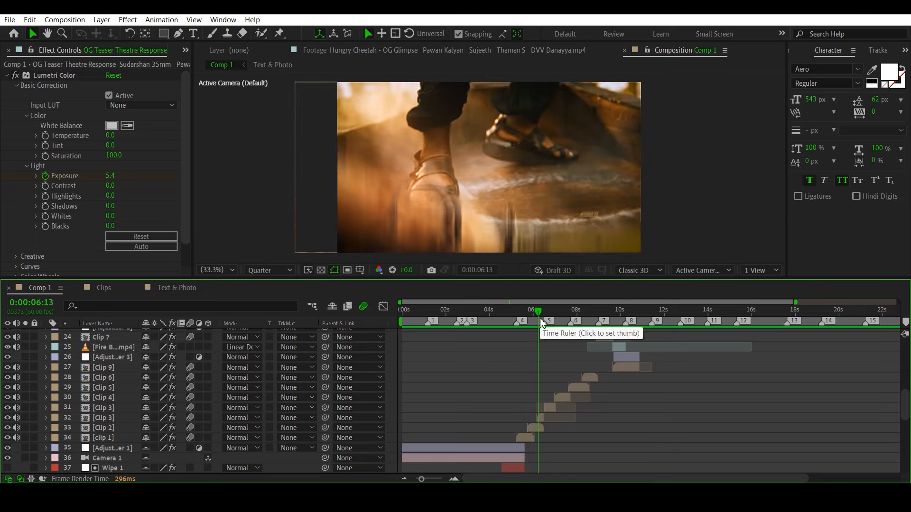
pyautogui.moveTo(539, 317); pyautogui.dragTo(551, 321)
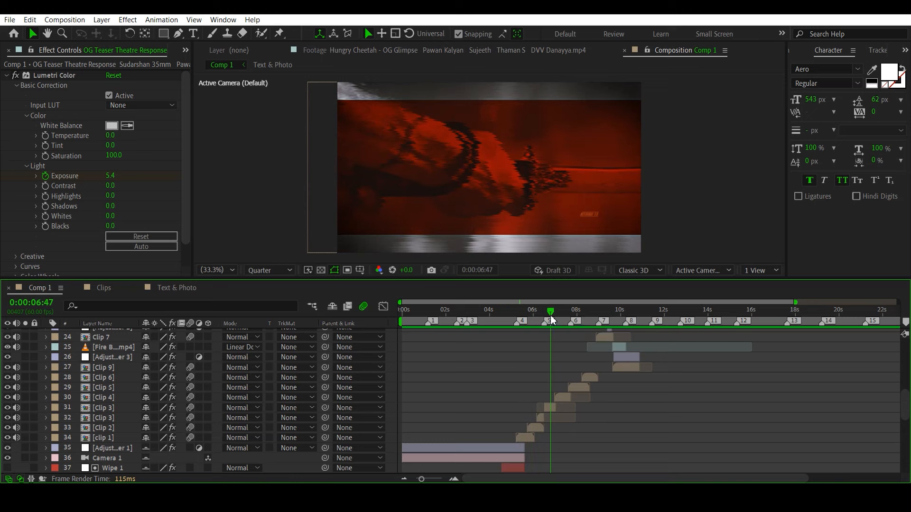
pyautogui.moveTo(558, 319); pyautogui.dragTo(575, 320)
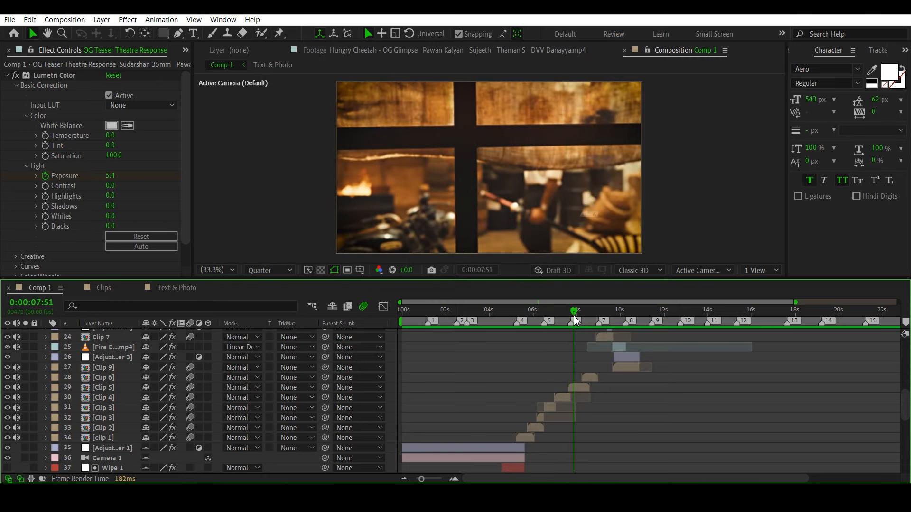
pyautogui.click(584, 317)
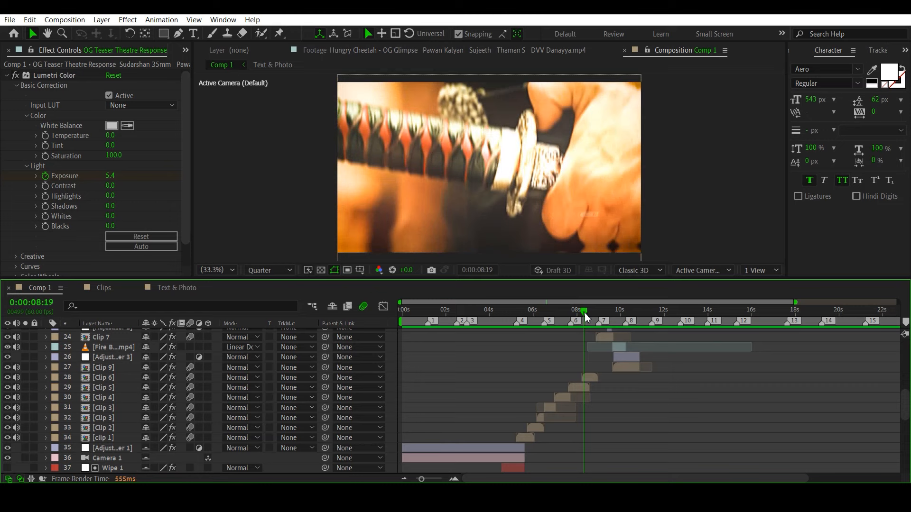
pyautogui.moveTo(586, 317); pyautogui.dragTo(706, 321)
# Review the middle clips again from 0:00:08:40 to the start of the title at 0:00:15:27.
pyautogui.click(648, 310)
pyautogui.scroll(3, 714, 374)
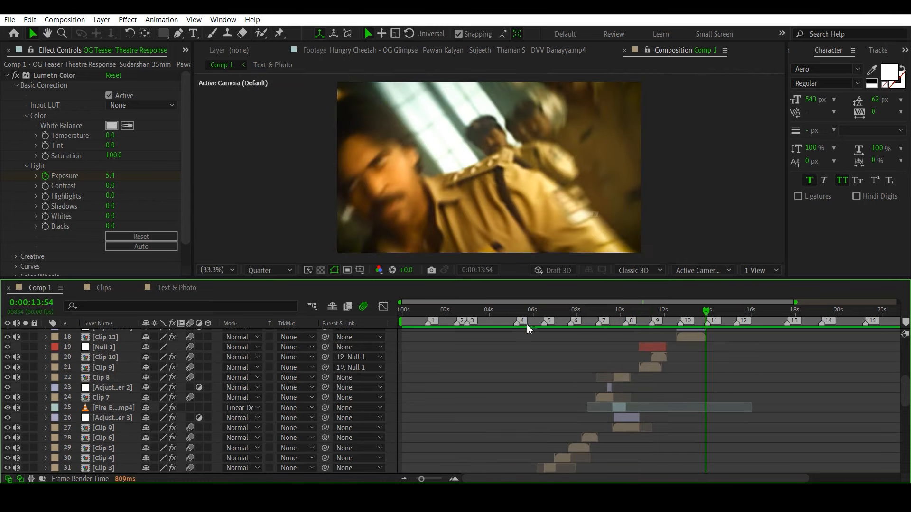
pyautogui.click(581, 311)
pyautogui.moveTo(580, 310); pyautogui.dragTo(592, 316)
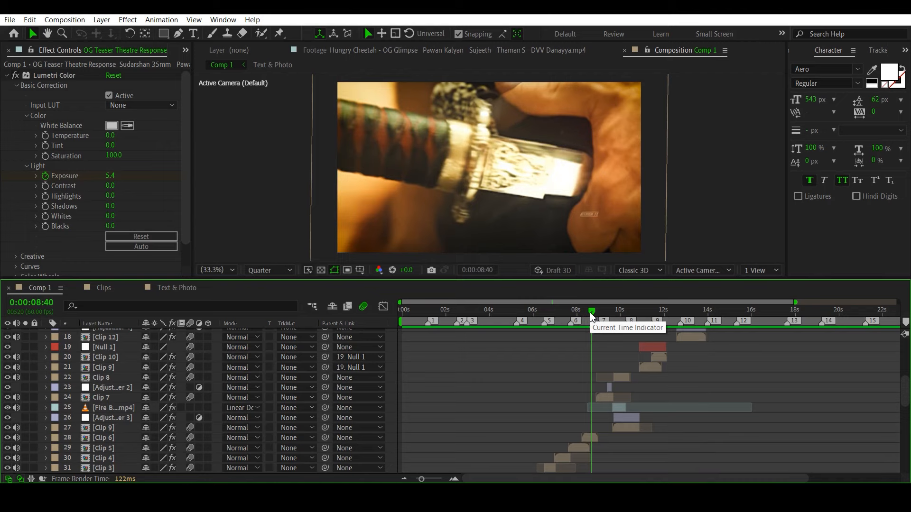
pyautogui.moveTo(592, 316); pyautogui.dragTo(739, 325)
pyautogui.scroll(5, 745, 371)
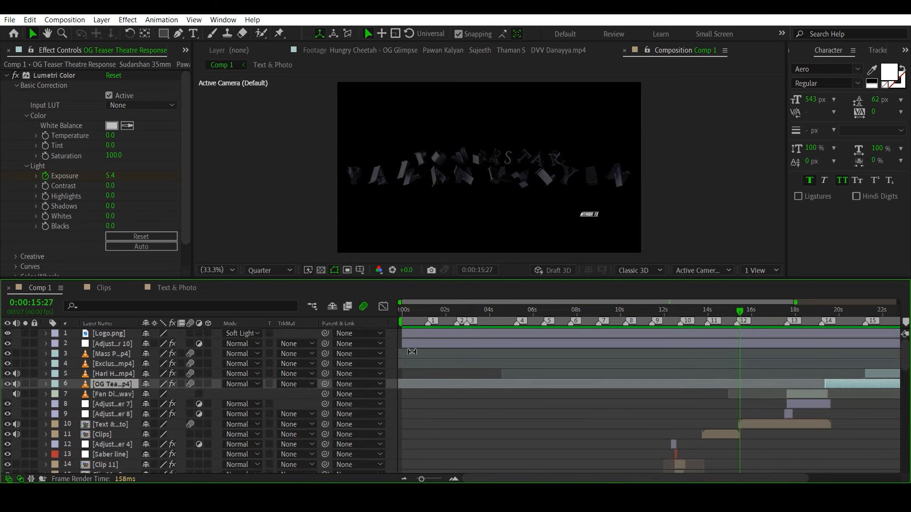
# Review Adjustment Layer 10's effects, the Text & Photo layer and the Logo.png overlay, checking the overlay up to 0:00:05:47.
pyautogui.click(424, 343)
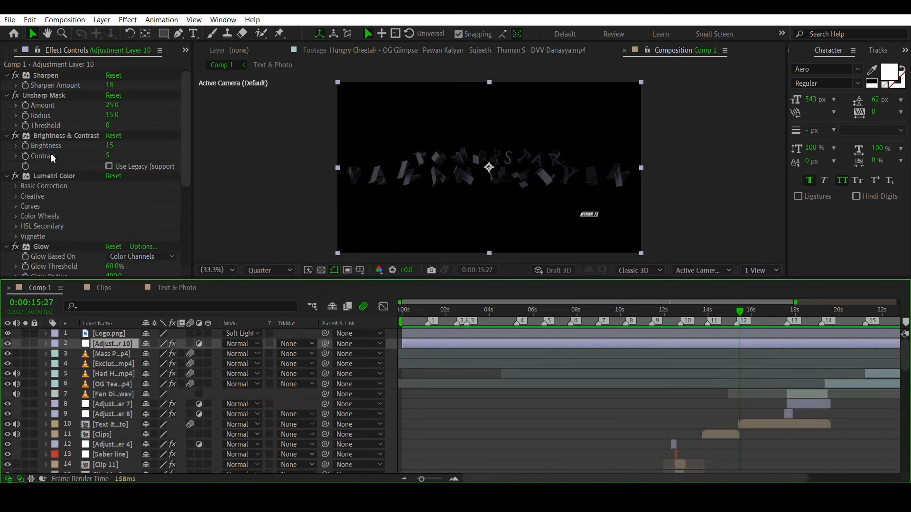
pyautogui.click(768, 423)
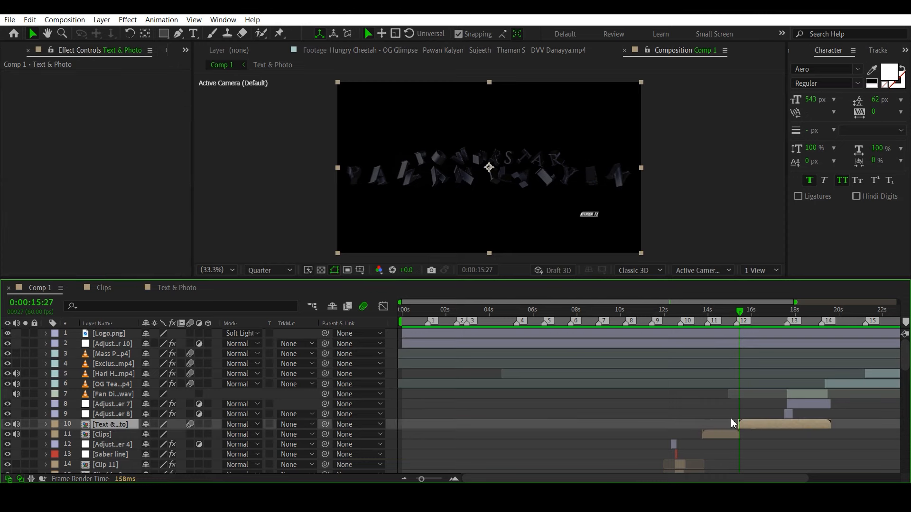
pyautogui.click(454, 335)
pyautogui.click(518, 314)
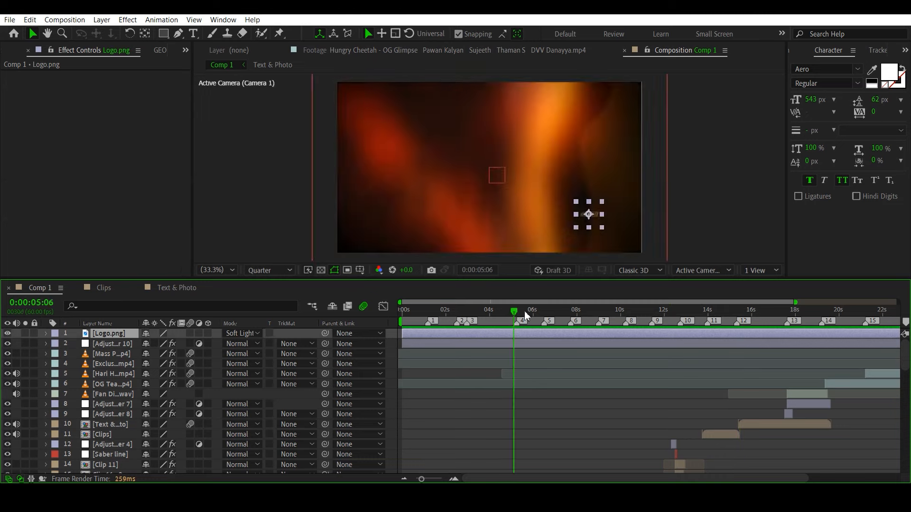
pyautogui.click(527, 313)
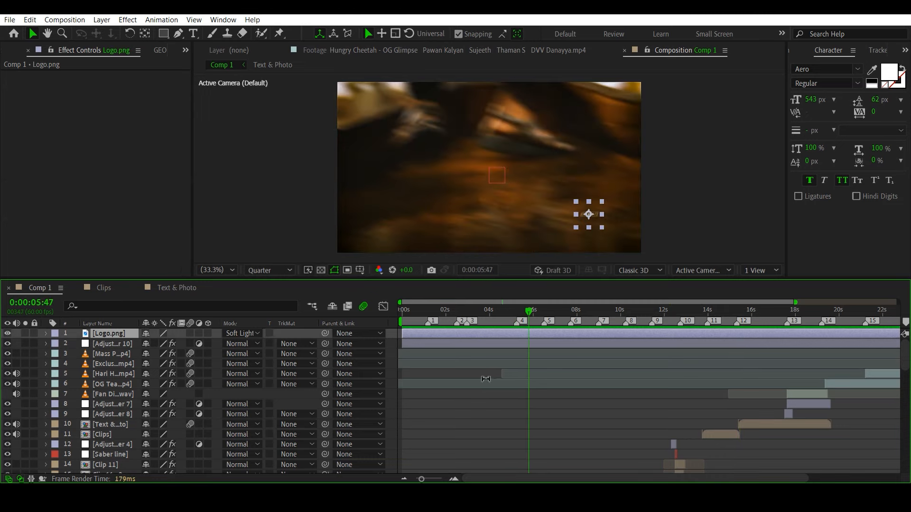
# Look over the layer stack from the wipe and audio layers up to the numbered clips, previewing up to 0:00:08:45.
pyautogui.scroll(-8, 502, 381)
pyautogui.scroll(-8, 502, 382)
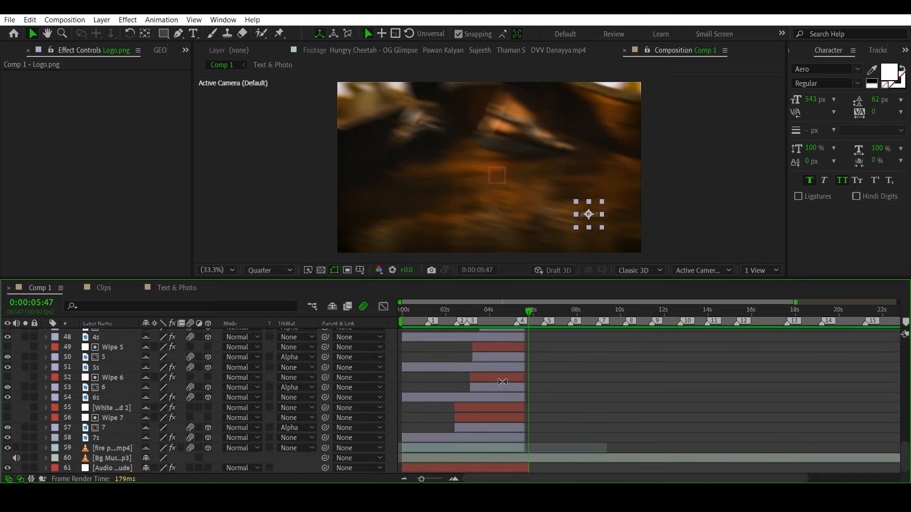
pyautogui.moveTo(567, 317); pyautogui.dragTo(595, 316)
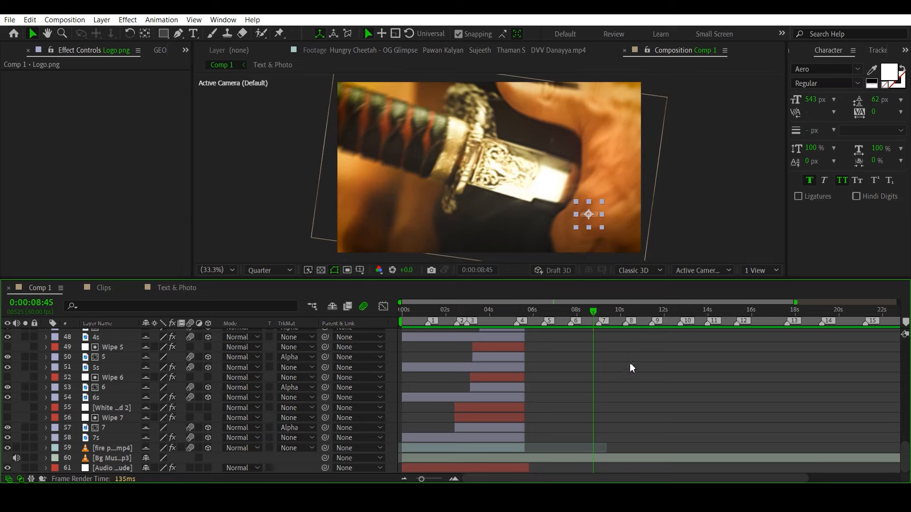
pyautogui.scroll(6, 616, 374)
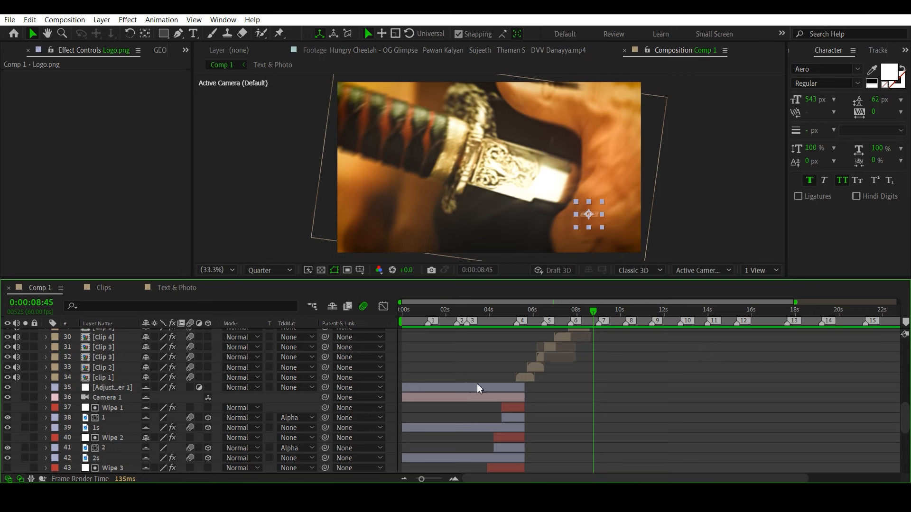
pyautogui.scroll(2, 599, 419)
pyautogui.scroll(1, 600, 419)
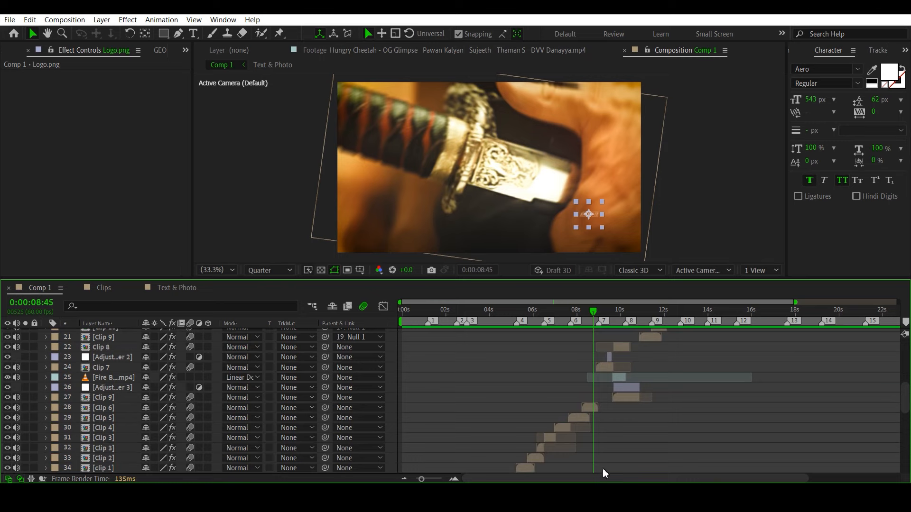
# Preview the edit from 0:00:07:28 through the title to 0:00:19:15 and bring the uppermost layers into view.
pyautogui.click(566, 312)
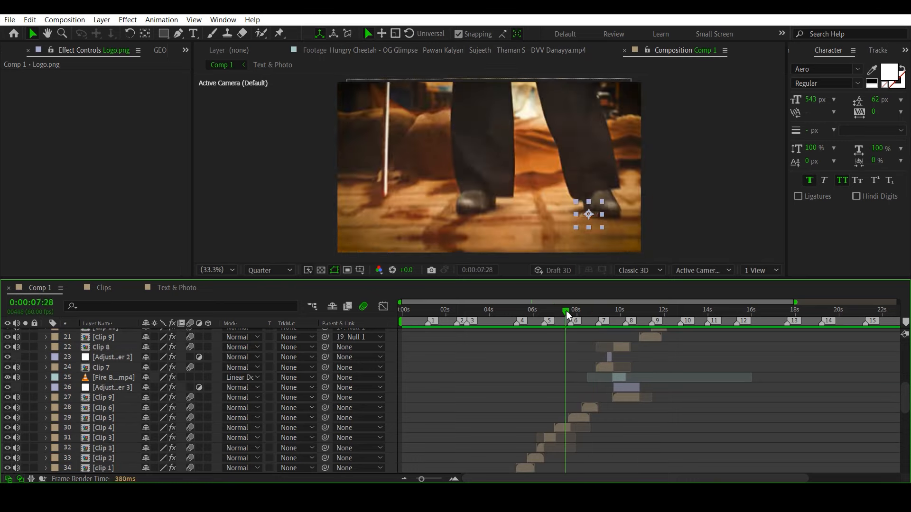
pyautogui.moveTo(567, 315); pyautogui.dragTo(795, 348)
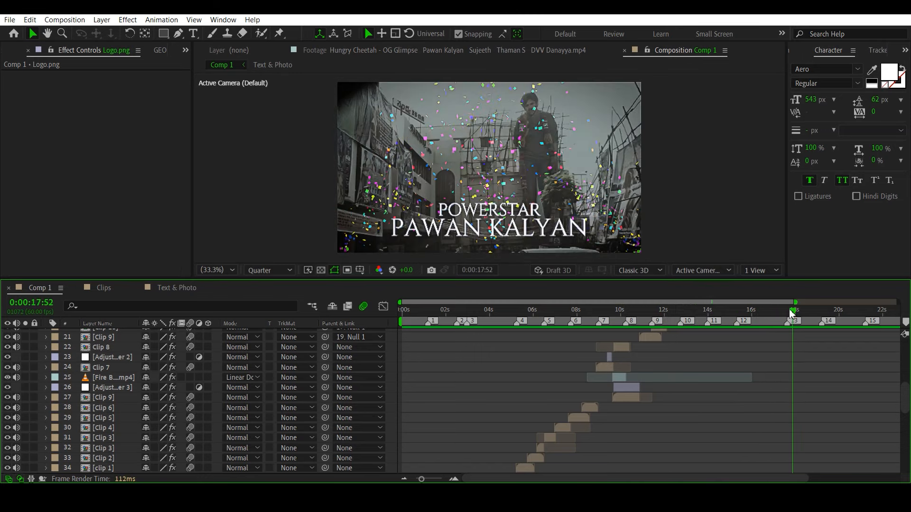
pyautogui.click(810, 313)
pyautogui.click(822, 314)
pyautogui.scroll(5, 783, 422)
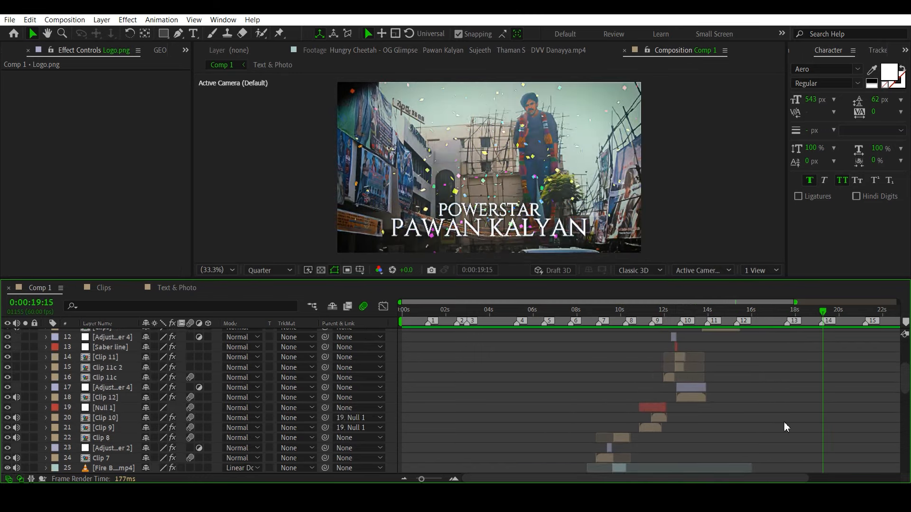
pyautogui.scroll(1, 783, 427)
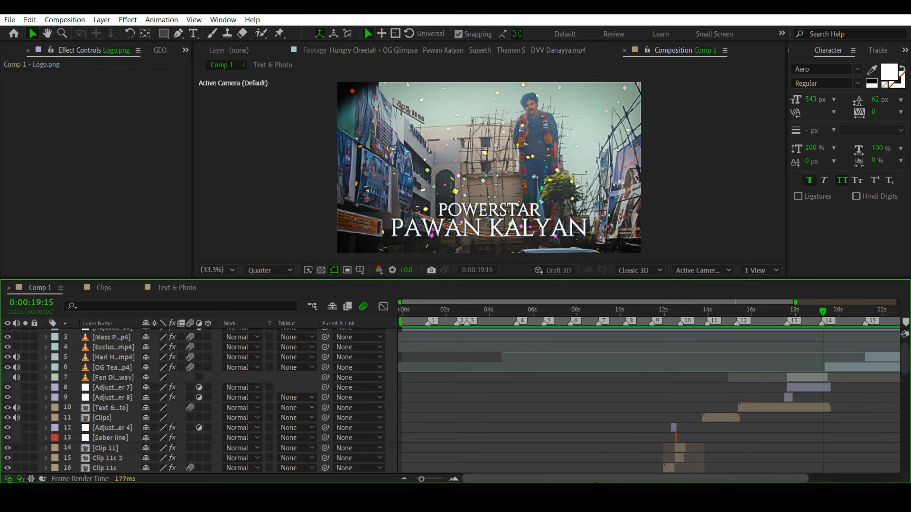
pyautogui.moveTo(581, 482); pyautogui.dragTo(671, 482)
pyautogui.scroll(1, 717, 450)
pyautogui.press('space')
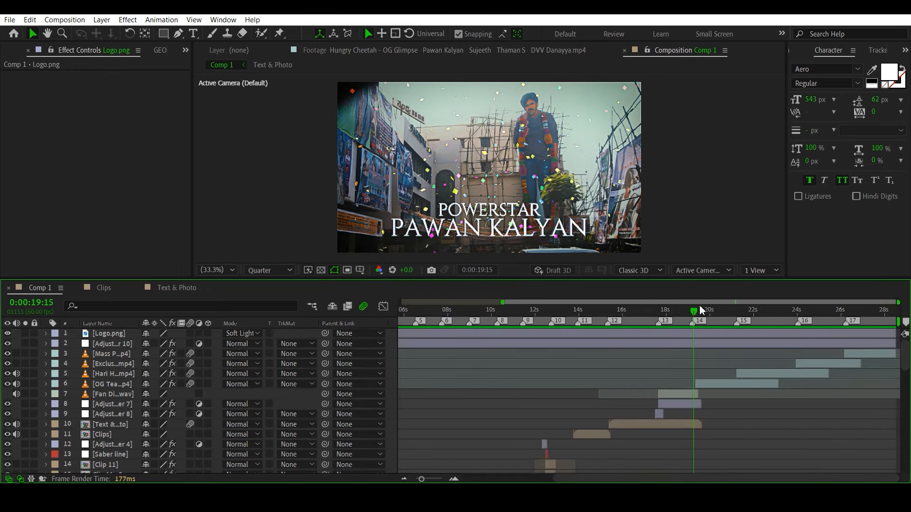
# Select the Clips layer and preview its opening, checking the edit from 0:00:12:45 to 0:00:14:05.
pyautogui.moveTo(670, 325); pyautogui.dragTo(552, 322)
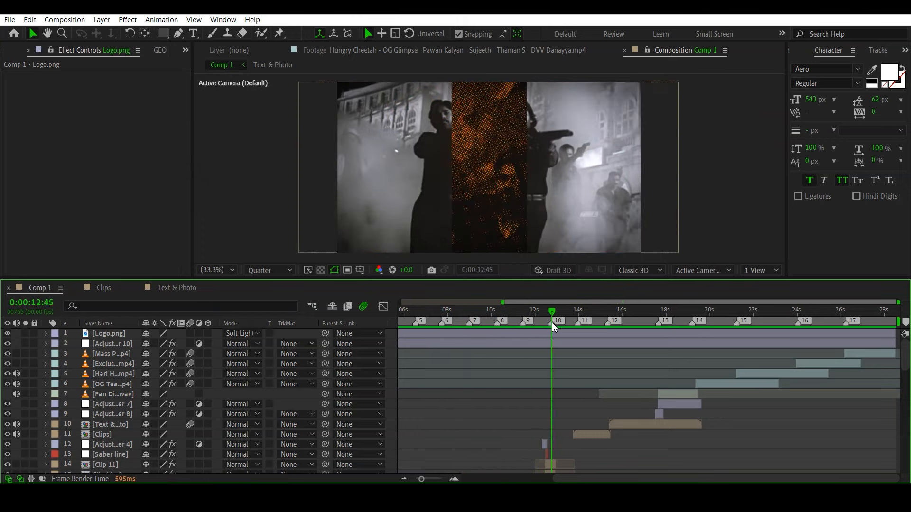
pyautogui.click(590, 434)
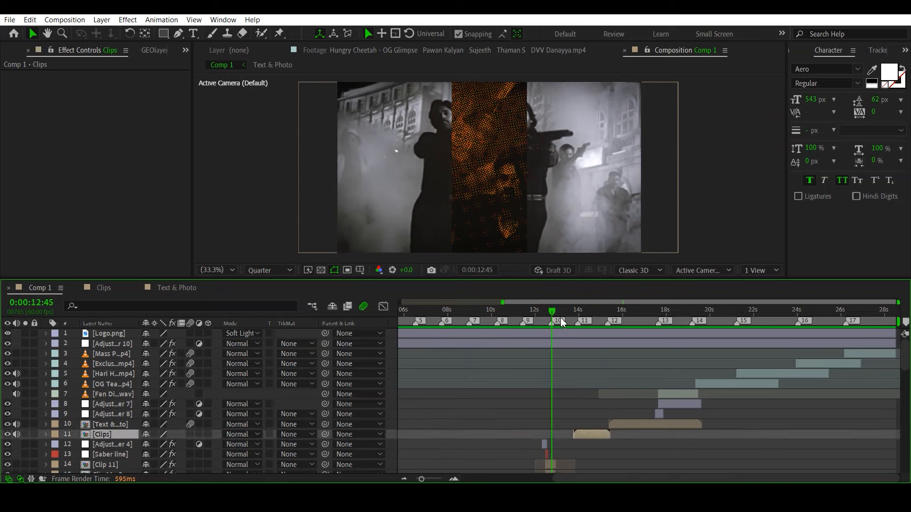
pyautogui.moveTo(560, 318); pyautogui.dragTo(582, 317)
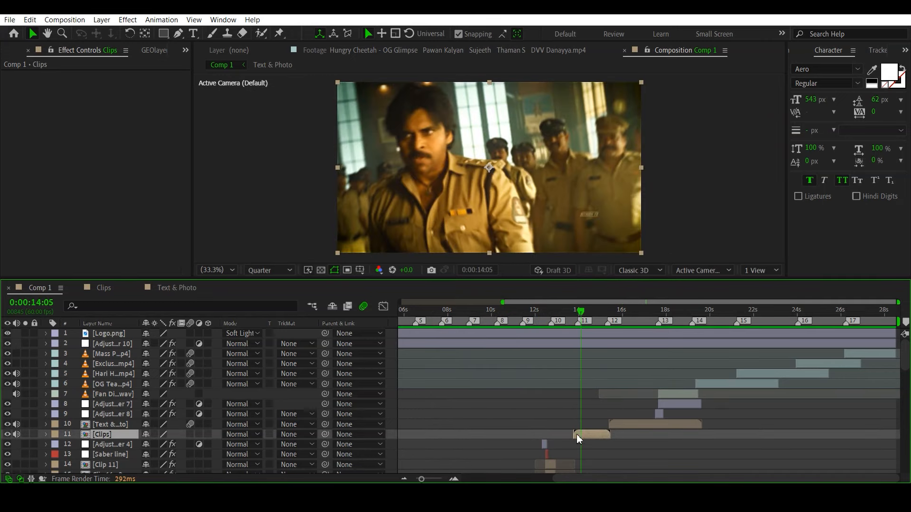
# Show the Text & Photo layer's Opacity keyframes and preview its title up to 0:00:17:47.
pyautogui.click(630, 424)
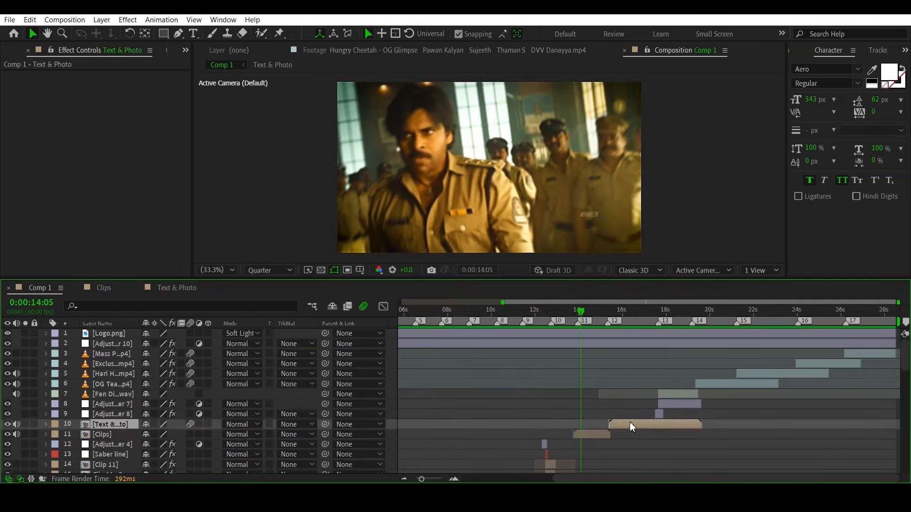
pyautogui.press('t')
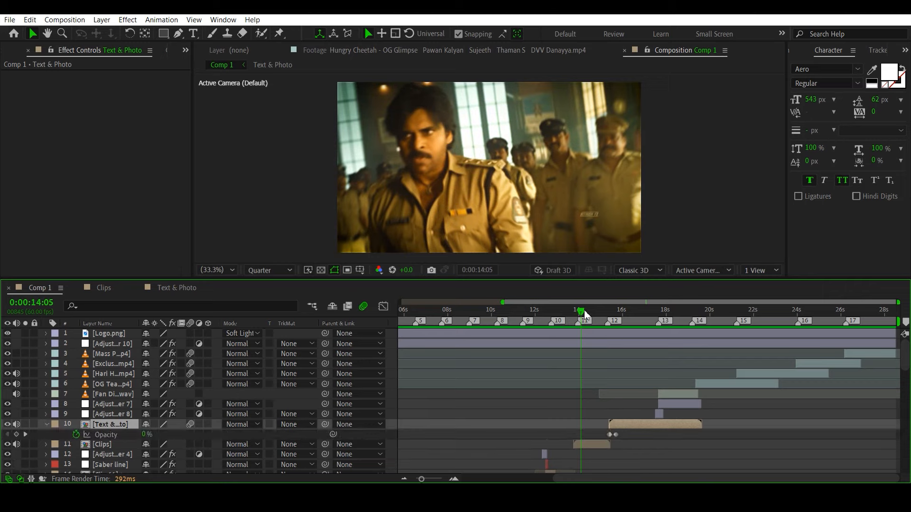
pyautogui.click(614, 314)
pyautogui.moveTo(626, 314); pyautogui.dragTo(663, 326)
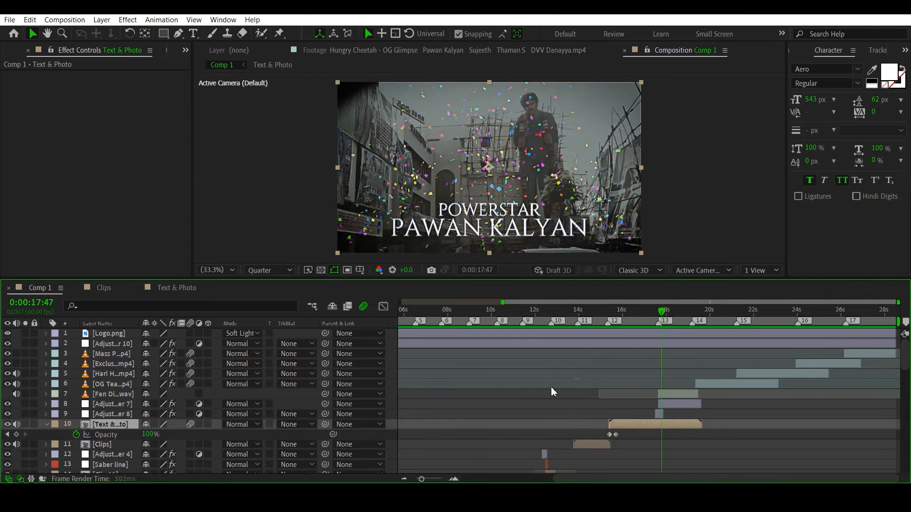
# Show Clip 9's keyframes at 0:00:10:59 and examine its Scale animation and Twitch effect.
pyautogui.scroll(-4, 545, 396)
pyautogui.moveTo(512, 316)
pyautogui.mouseDown()
pyautogui.moveTo(504, 318)
pyautogui.moveTo(516, 323)
pyautogui.mouseUp()
pyautogui.click(519, 425)
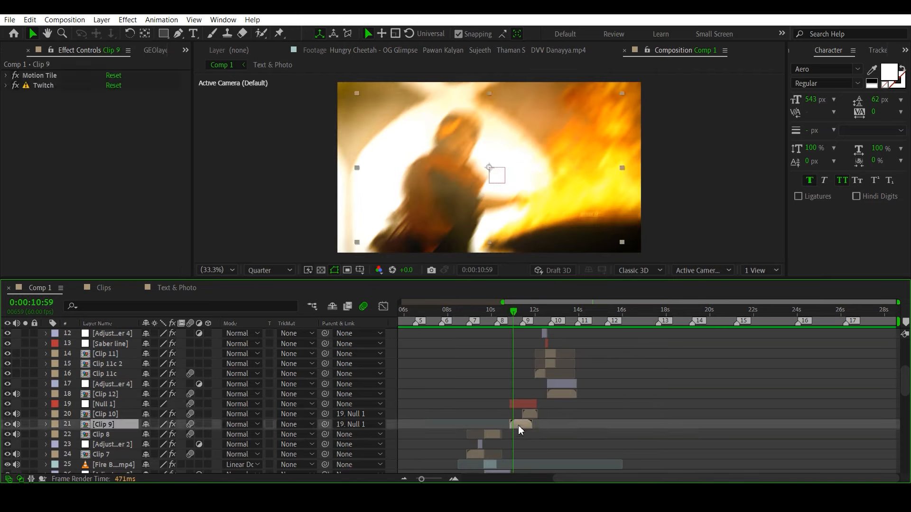
pyautogui.press('u')
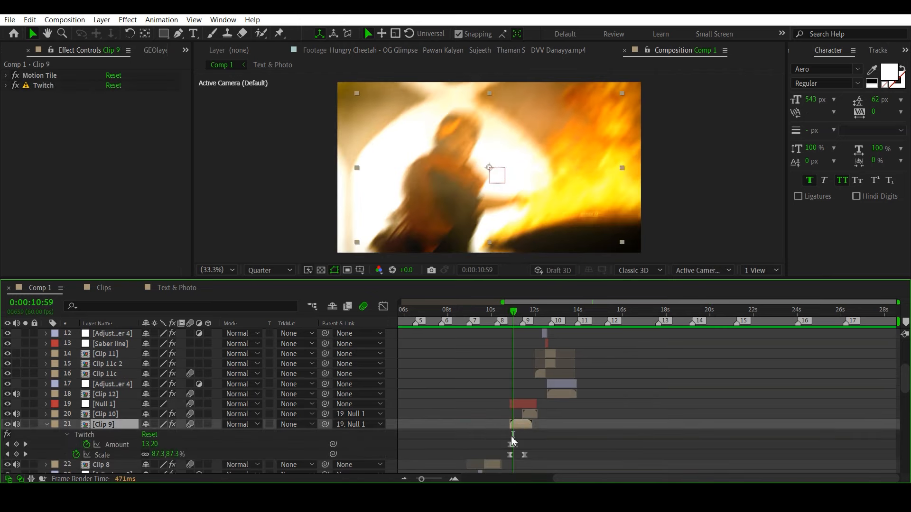
pyautogui.click(107, 456)
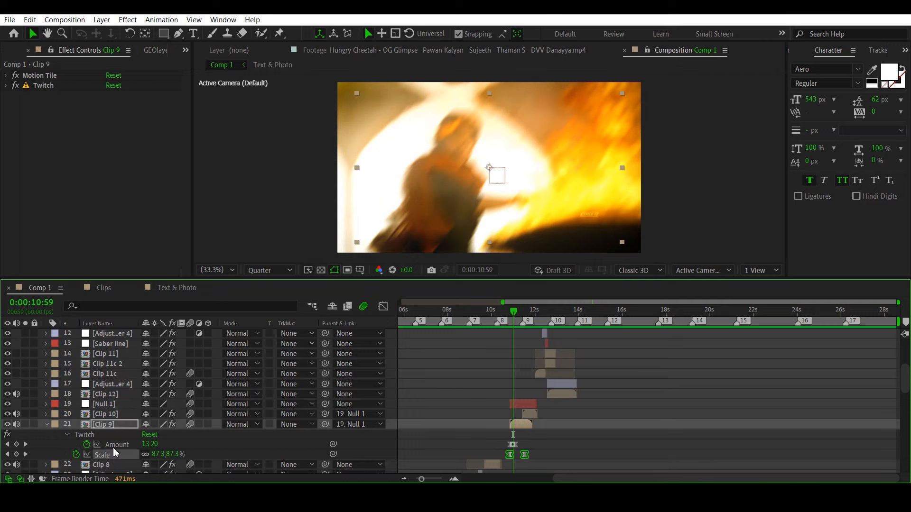
pyautogui.click(97, 436)
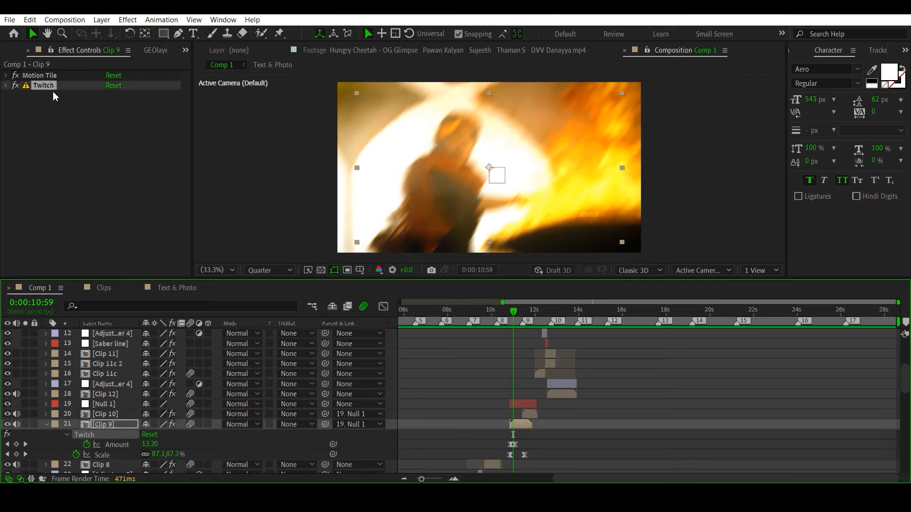
pyautogui.click(161, 19)
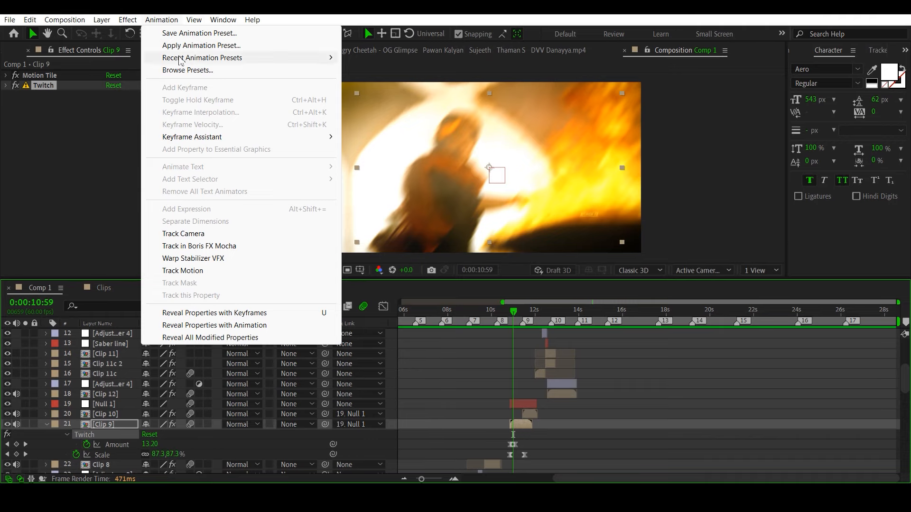
pyautogui.click(113, 136)
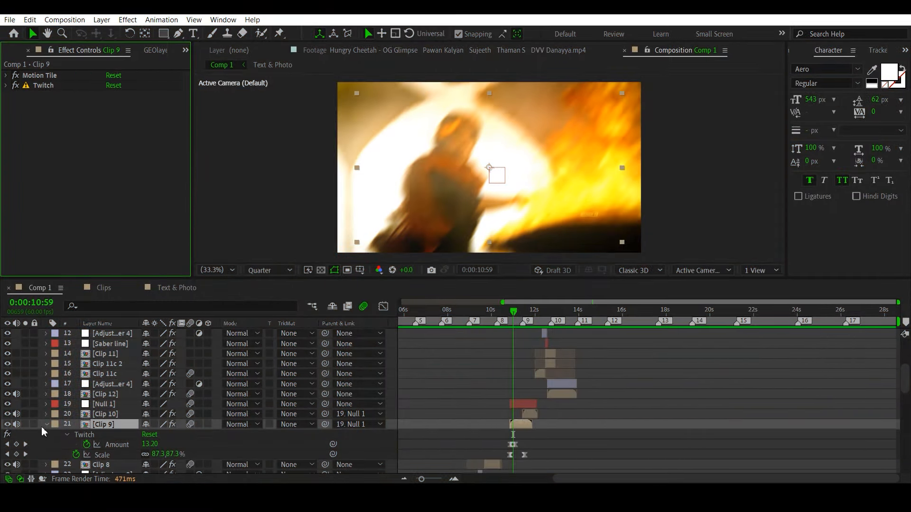
# Collapse Clip 9's keyframes and preview the following clips up to 0:00:14:59.
pyautogui.click(45, 425)
pyautogui.scroll(-3, 641, 436)
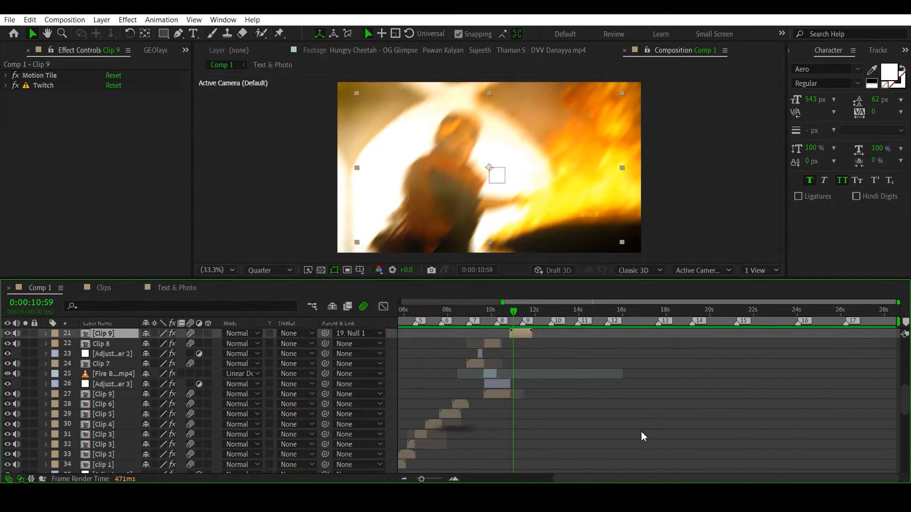
pyautogui.click(541, 313)
pyautogui.moveTo(552, 320); pyautogui.dragTo(600, 321)
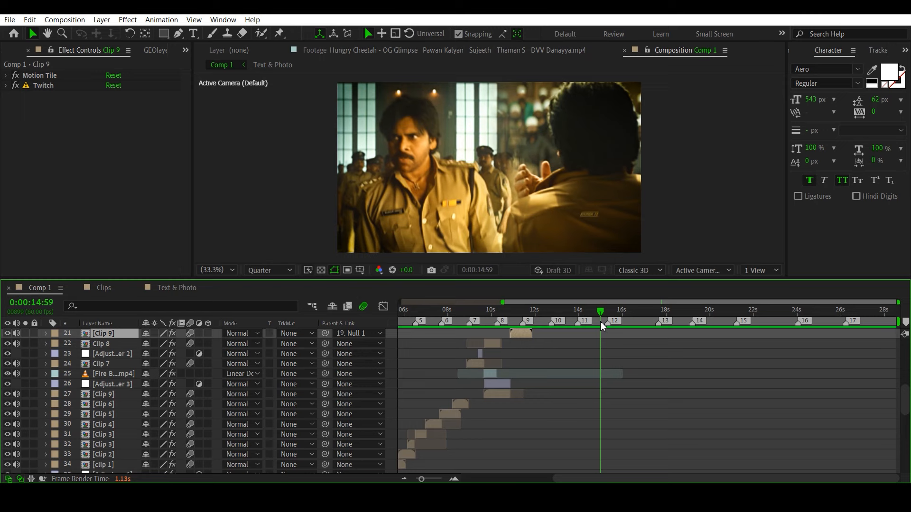
# Expand Clip 9's Twitch settings and preview the clips from 0:00:11:43 to 0:00:14:25, keeping Quarter resolution.
pyautogui.click(7, 86)
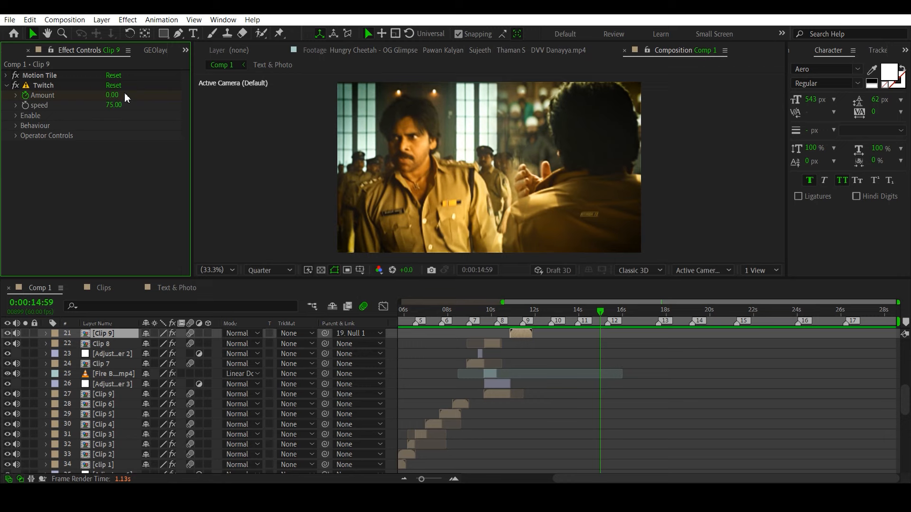
pyautogui.scroll(3, 639, 411)
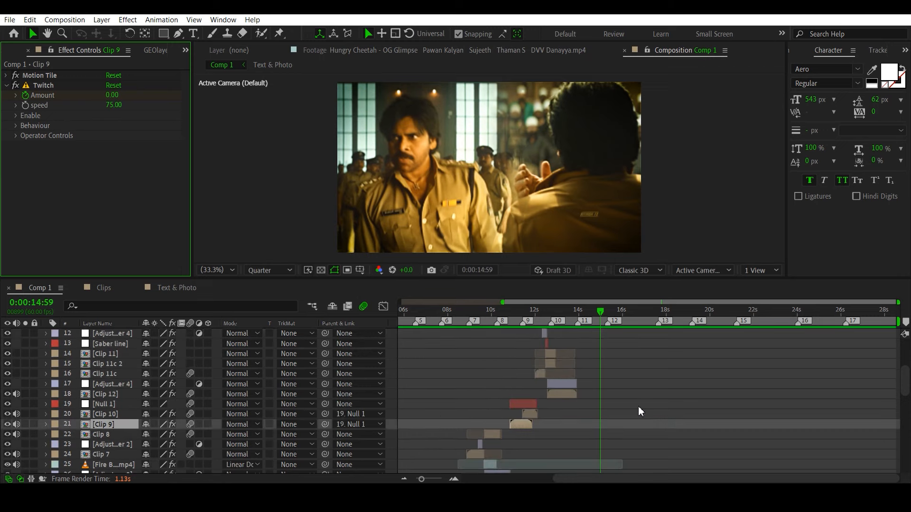
pyautogui.scroll(1, 638, 406)
pyautogui.scroll(1, 638, 406)
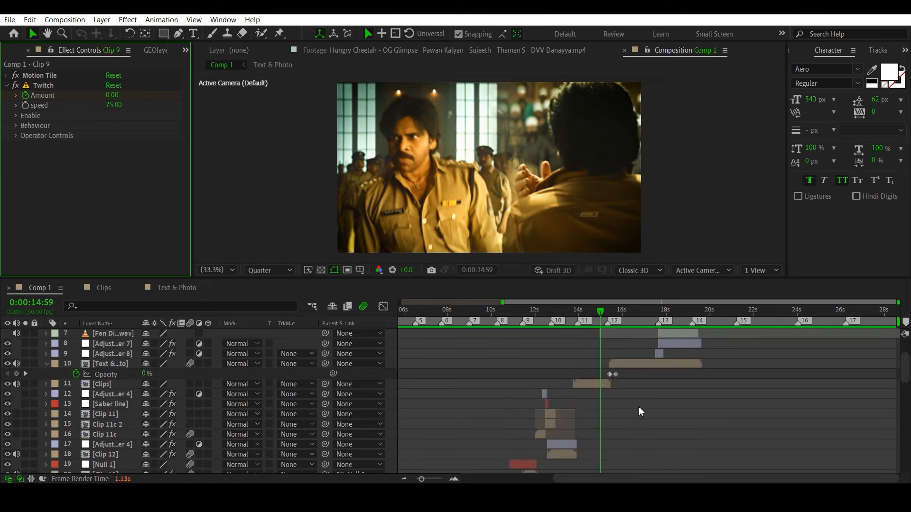
pyautogui.click(529, 311)
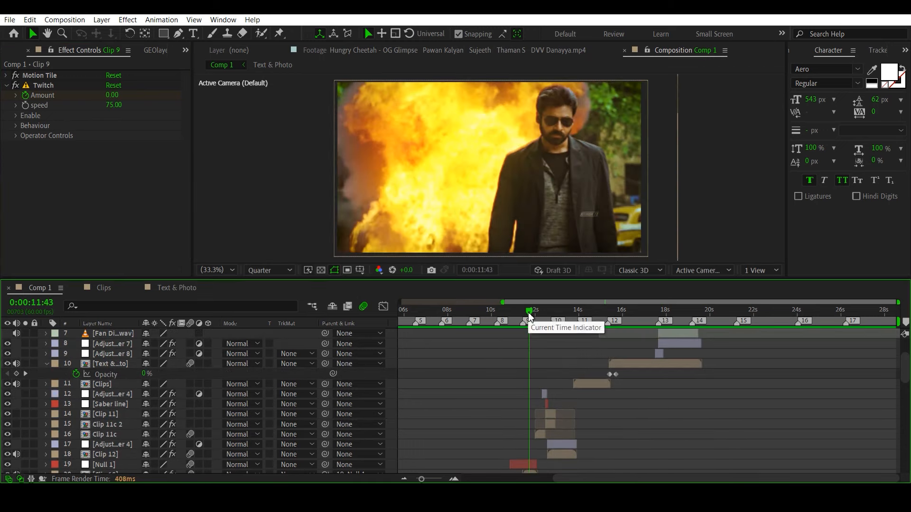
pyautogui.moveTo(530, 317); pyautogui.dragTo(560, 332)
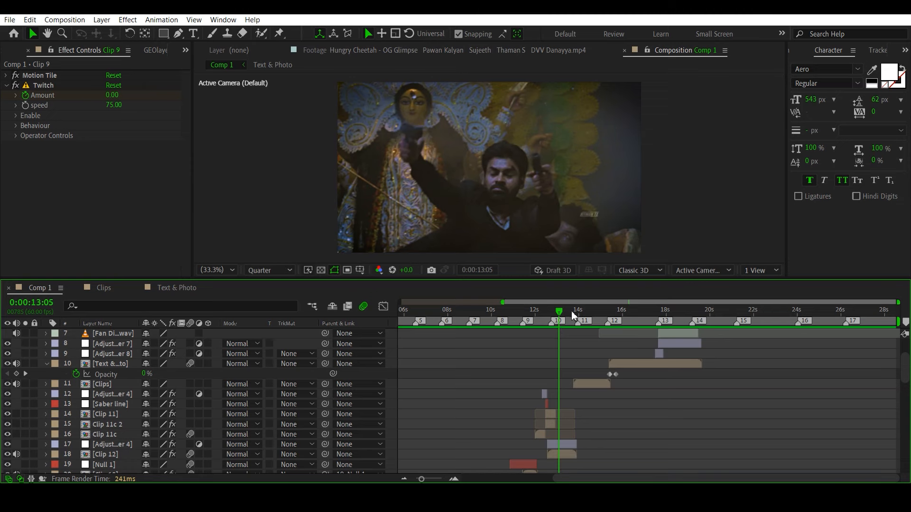
pyautogui.moveTo(571, 311); pyautogui.dragTo(589, 316)
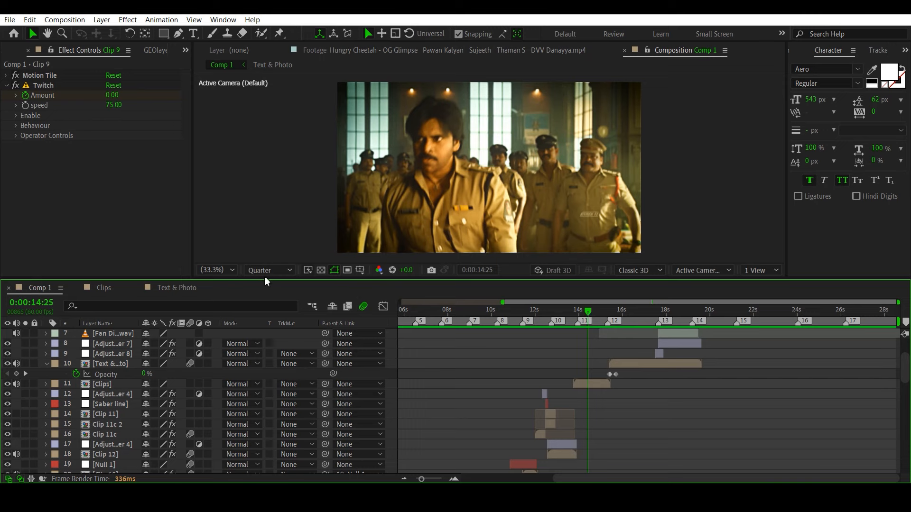
pyautogui.click(280, 273)
pyautogui.click(277, 338)
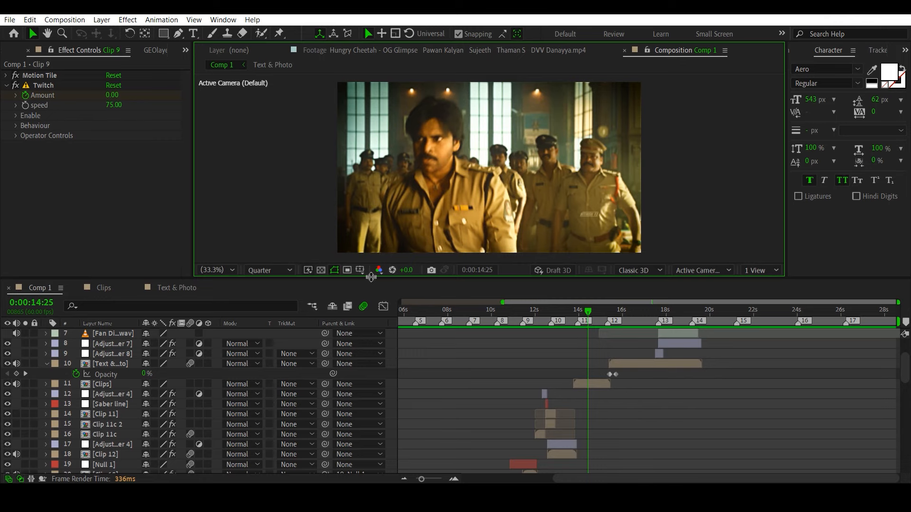
# Look over the wipe, audio and clip layers again, checking the edit at 0:00:11:18 and 0:00:09:35.
pyautogui.scroll(-12, 492, 383)
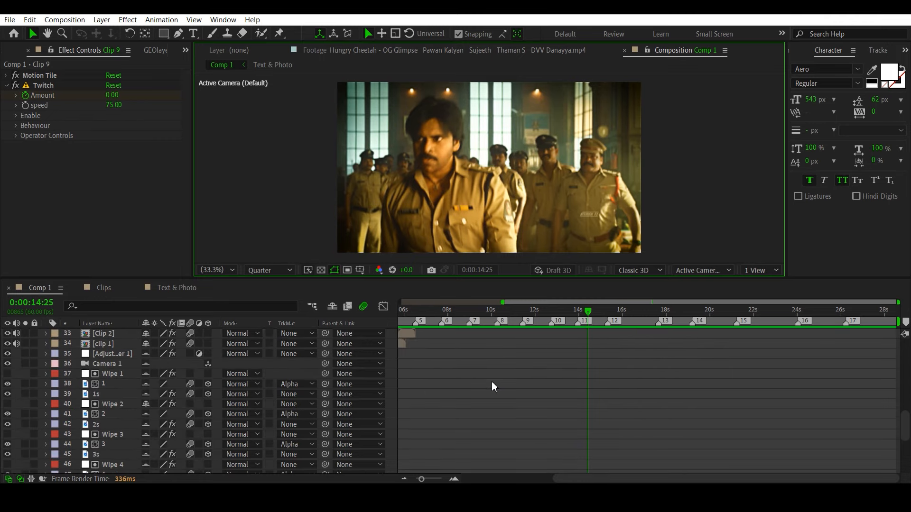
pyautogui.scroll(-3, 542, 429)
pyautogui.hscroll(-4, 543, 429)
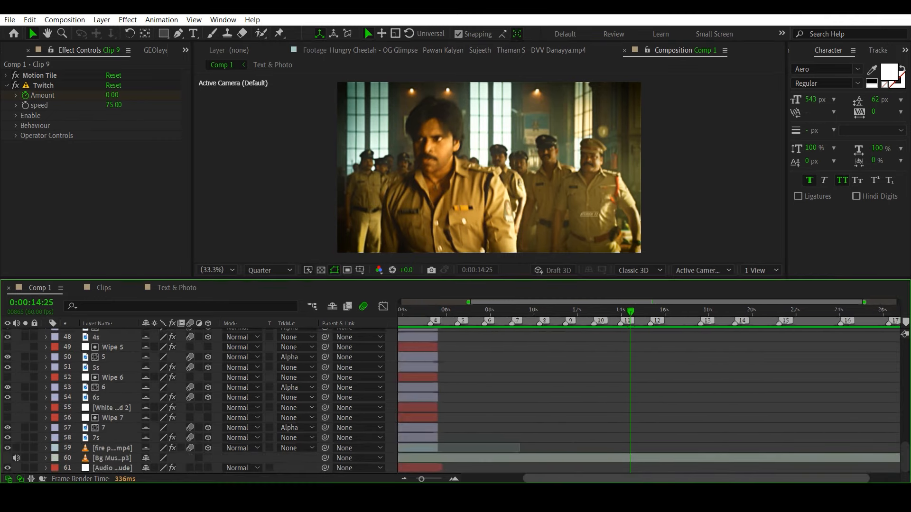
pyautogui.hscroll(-2, 568, 418)
pyautogui.scroll(12, 568, 418)
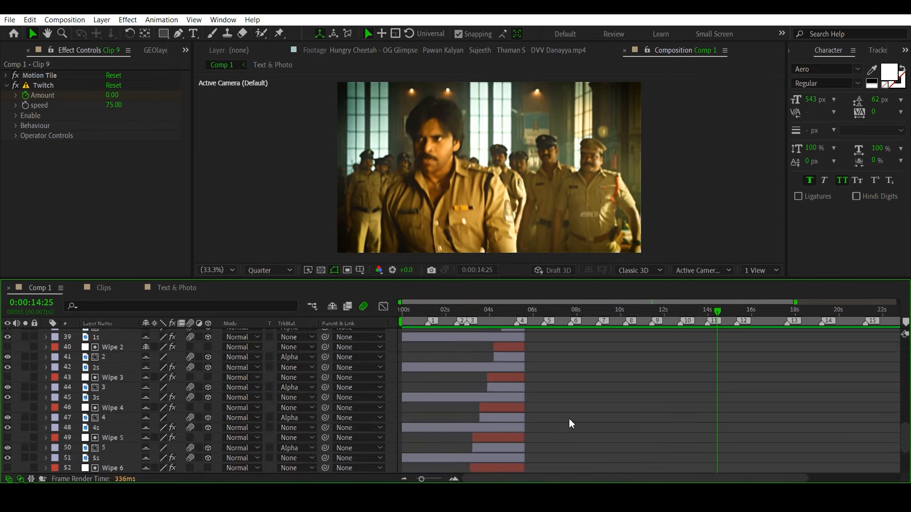
pyautogui.scroll(2, 568, 419)
pyautogui.moveTo(562, 308); pyautogui.dragTo(649, 327)
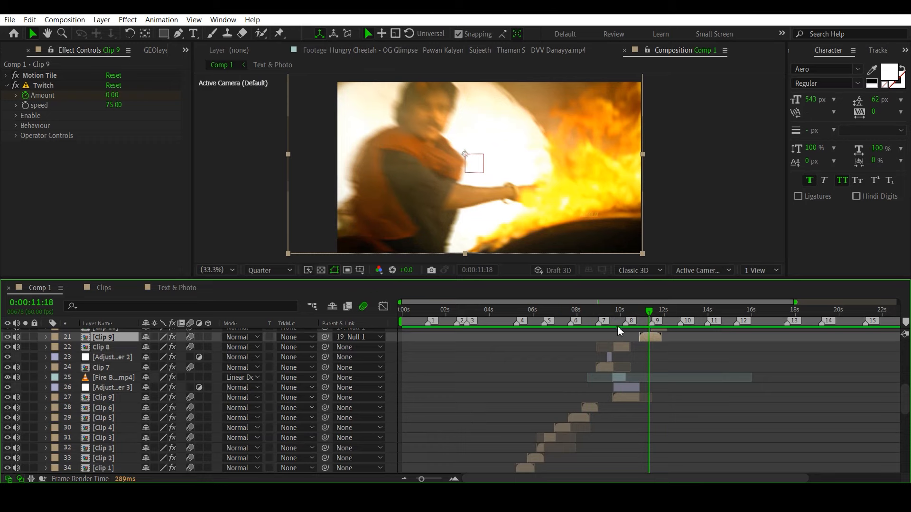
pyautogui.click(612, 311)
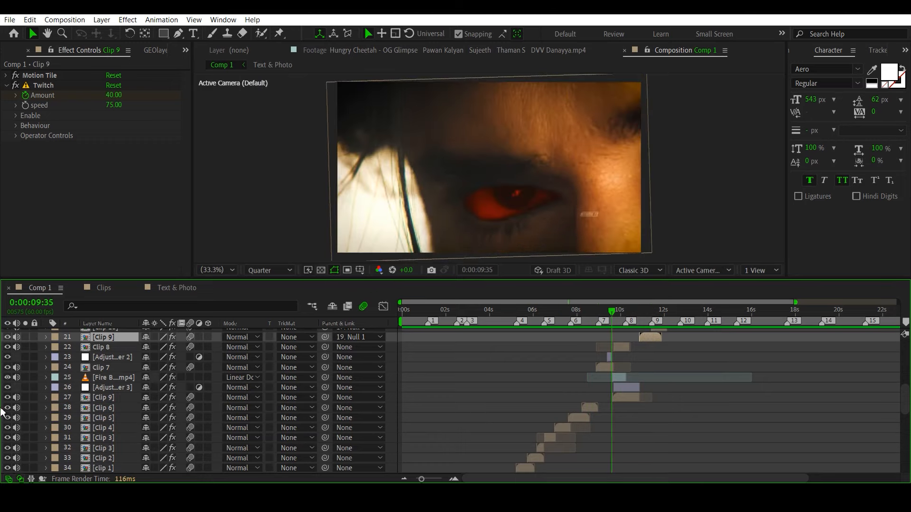